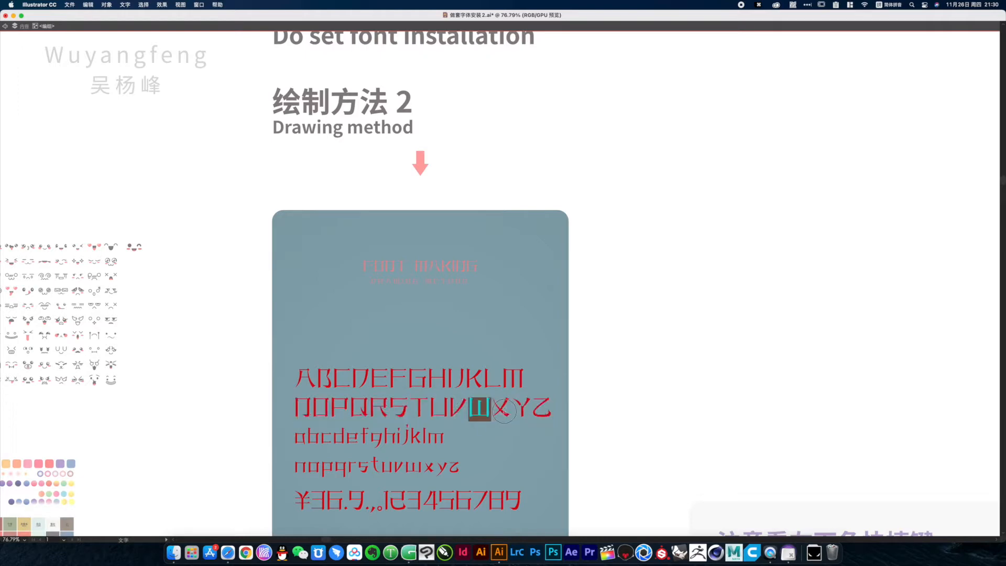
Examine the red alphabet lettering on the poster, close up at the letters W to Z and as a whole
{"action": "left_click", "coordinate": [595, 408], "text": "super"}
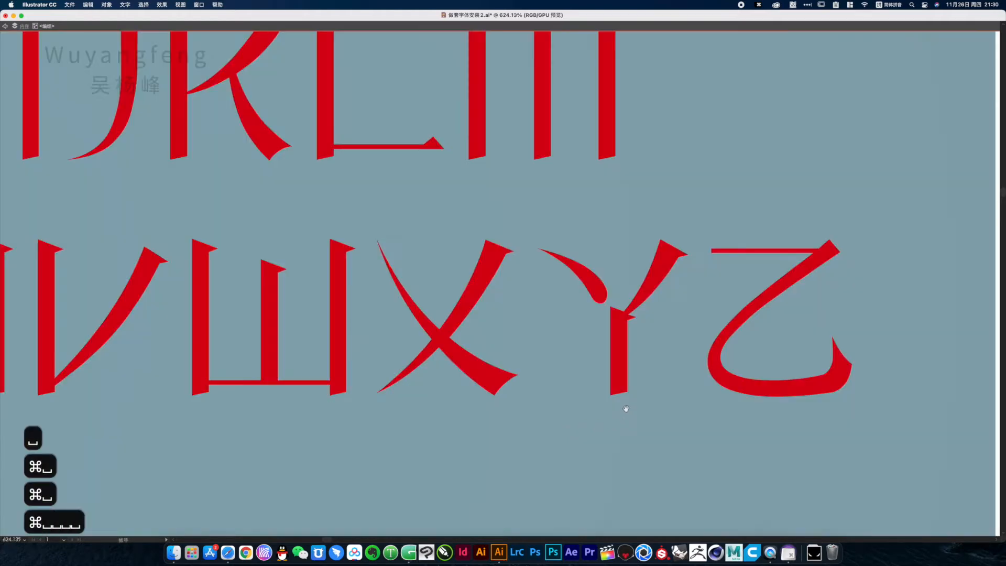
{"action": "left_click", "coordinate": [579, 410], "text": "alt+super"}
{"action": "left_click", "coordinate": [498, 319], "text": "alt+super"}
{"action": "left_click", "coordinate": [437, 284], "text": "alt+super"}
{"action": "left_click", "coordinate": [410, 269], "text": "alt+super"}
{"action": "left_click", "coordinate": [413, 253], "text": "alt+super"}
{"action": "left_click", "coordinate": [413, 253], "text": "alt+super"}
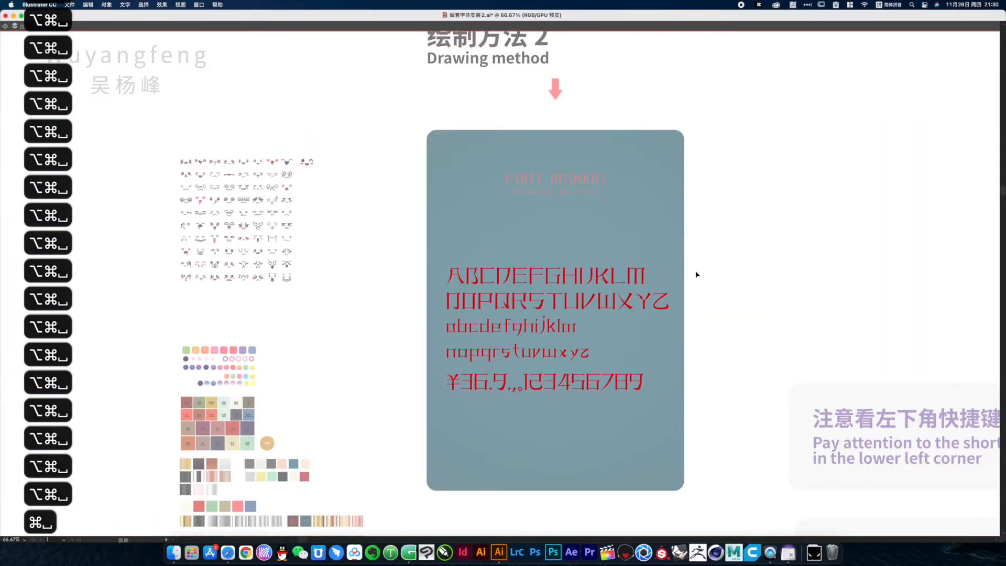
{"action": "left_click", "coordinate": [517, 174], "text": "alt+super"}
{"action": "left_click_drag", "start_coordinate": [506, 191], "coordinate": [483, 209]}
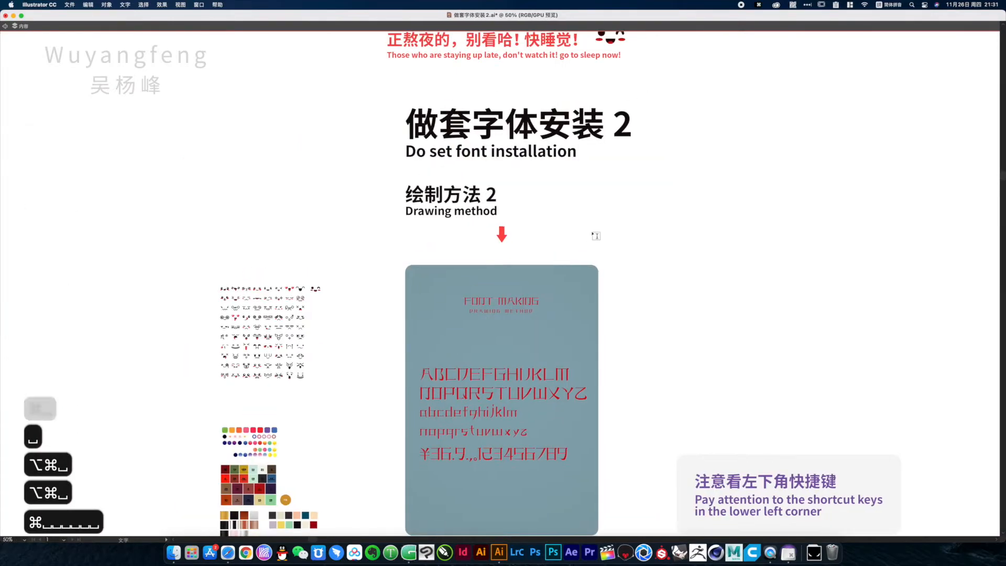
Move the teal, purple and magenta dotted underpants graphics toward the right end of the first magenta text line
{"action": "key", "text": "v"}
{"action": "double_click", "coordinate": [609, 227]}
{"action": "left_click_drag", "start_coordinate": [495, 33], "coordinate": [479, 457]}
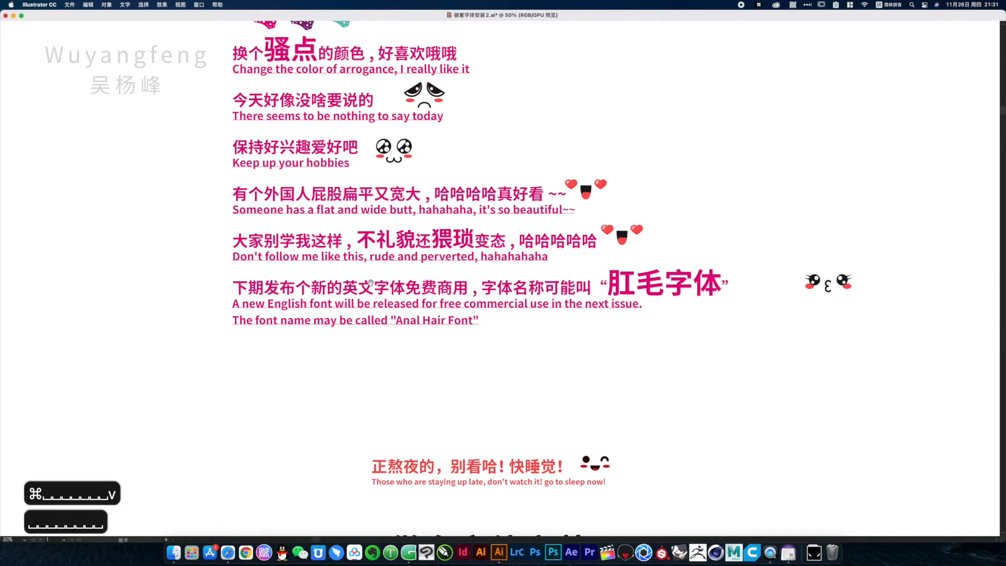
{"action": "left_click_drag", "start_coordinate": [317, 216], "coordinate": [319, 341]}
{"action": "left_click_drag", "start_coordinate": [169, 130], "coordinate": [640, 326]}
{"action": "left_click_drag", "start_coordinate": [412, 184], "coordinate": [481, 212]}
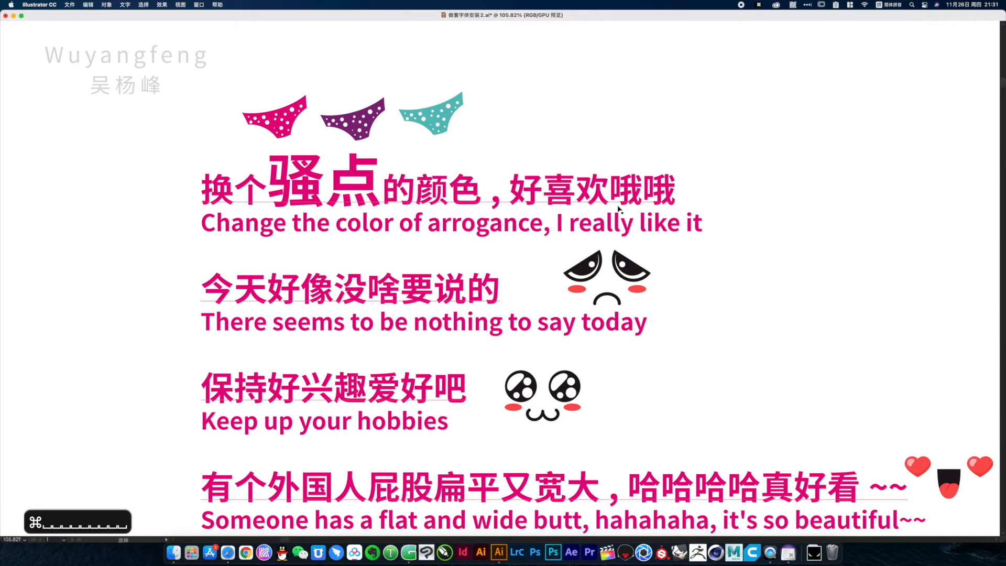
{"action": "left_click_drag", "start_coordinate": [440, 124], "coordinate": [530, 148]}
{"action": "left_click_drag", "start_coordinate": [348, 127], "coordinate": [715, 170]}
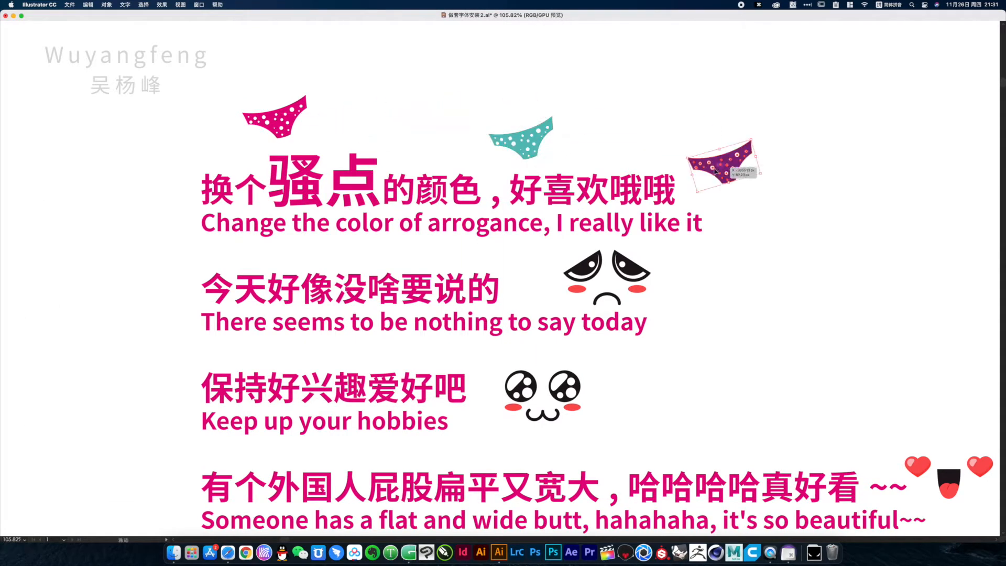
{"action": "left_click_drag", "start_coordinate": [275, 118], "coordinate": [737, 237]}
Move the sad face closer to its text line and duplicate the big-eyed face beside the "Keep up your hobbies" line
{"action": "left_click_drag", "start_coordinate": [400, 320], "coordinate": [385, 190]}
{"action": "left_click_drag", "start_coordinate": [591, 171], "coordinate": [547, 179]}
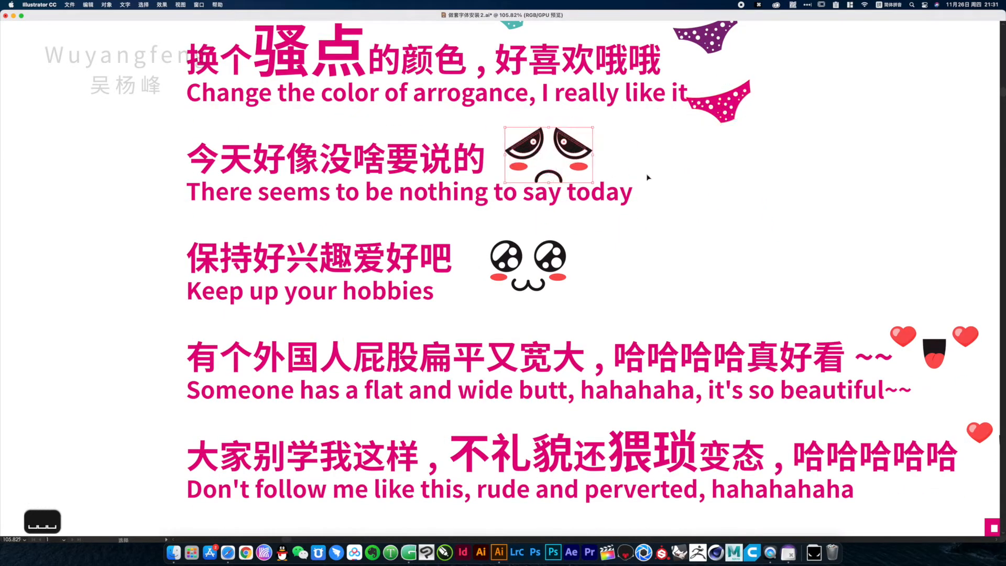
{"action": "left_click", "coordinate": [721, 169]}
{"action": "left_click_drag", "start_coordinate": [608, 227], "coordinate": [615, 151]}
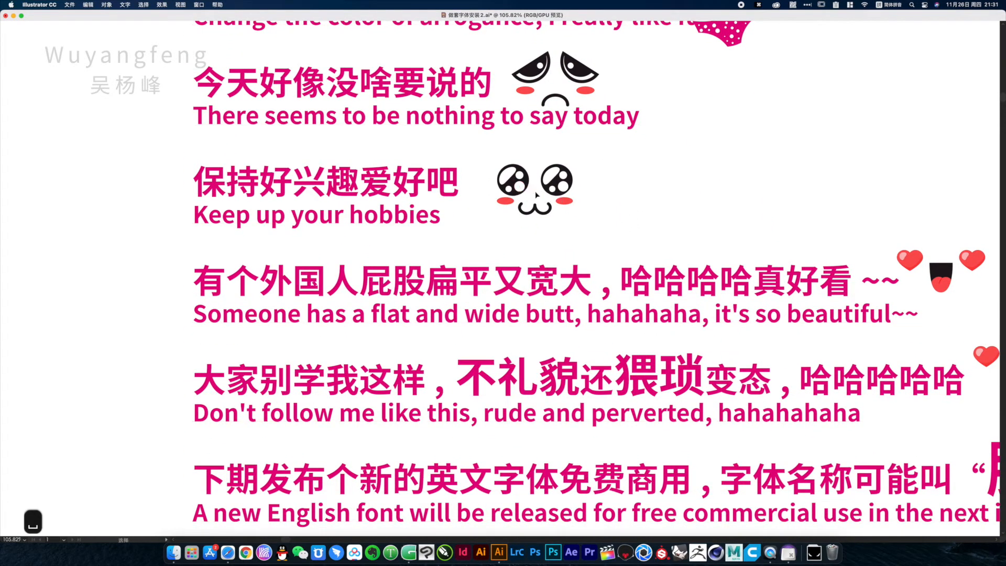
{"action": "left_click_drag", "start_coordinate": [537, 196], "coordinate": [644, 197]}
Duplicate the heart-eyed faces at the ends of the "Someone has" and "Don't follow me" lines, placing each copy above its original
{"action": "left_click_drag", "start_coordinate": [575, 248], "coordinate": [447, 155]}
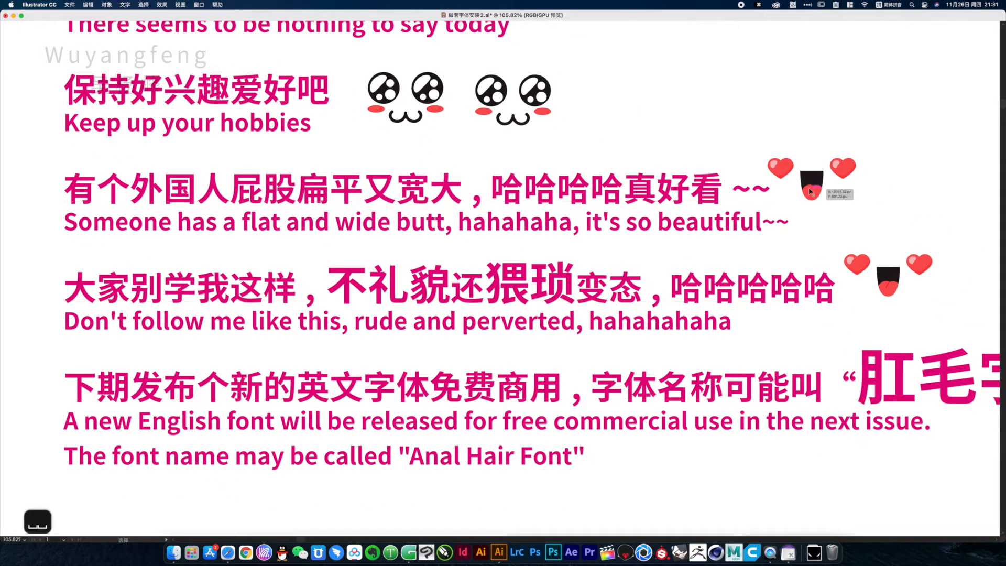
{"action": "left_click_drag", "start_coordinate": [812, 181], "coordinate": [752, 118]}
{"action": "scroll", "coordinate": [82, 243], "scroll_direction": "down", "scroll_amount": 3}
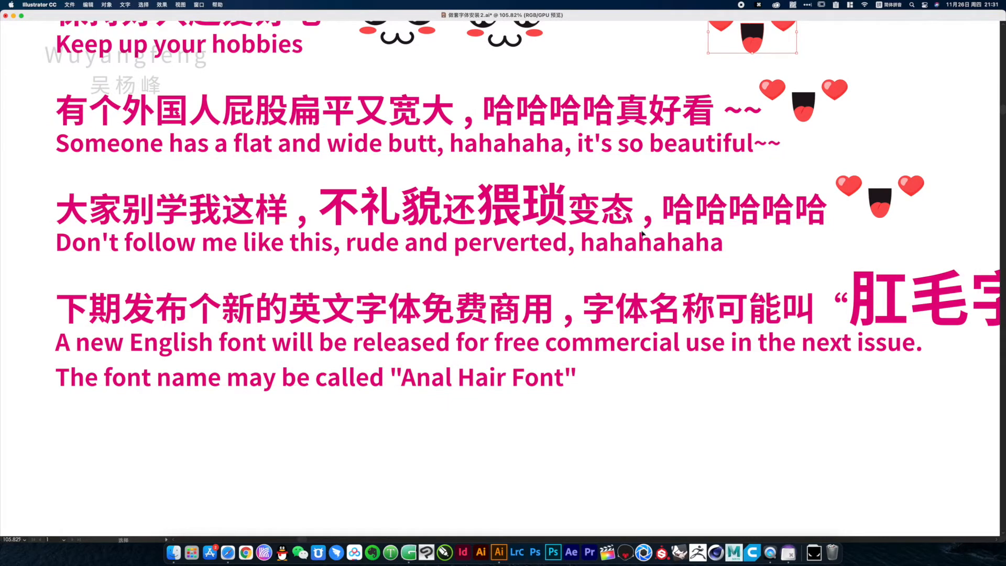
{"action": "left_click_drag", "start_coordinate": [875, 213], "coordinate": [896, 170]}
Look over the last magenta note about the upcoming English font and the title section below it
{"action": "left_click_drag", "start_coordinate": [615, 288], "coordinate": [625, 239]}
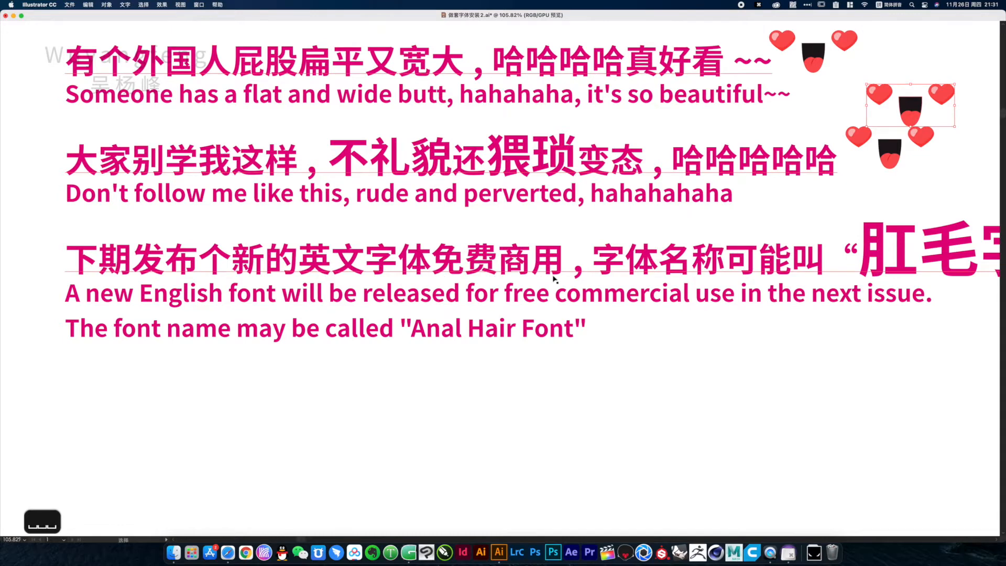
{"action": "left_click_drag", "start_coordinate": [690, 282], "coordinate": [377, 308]}
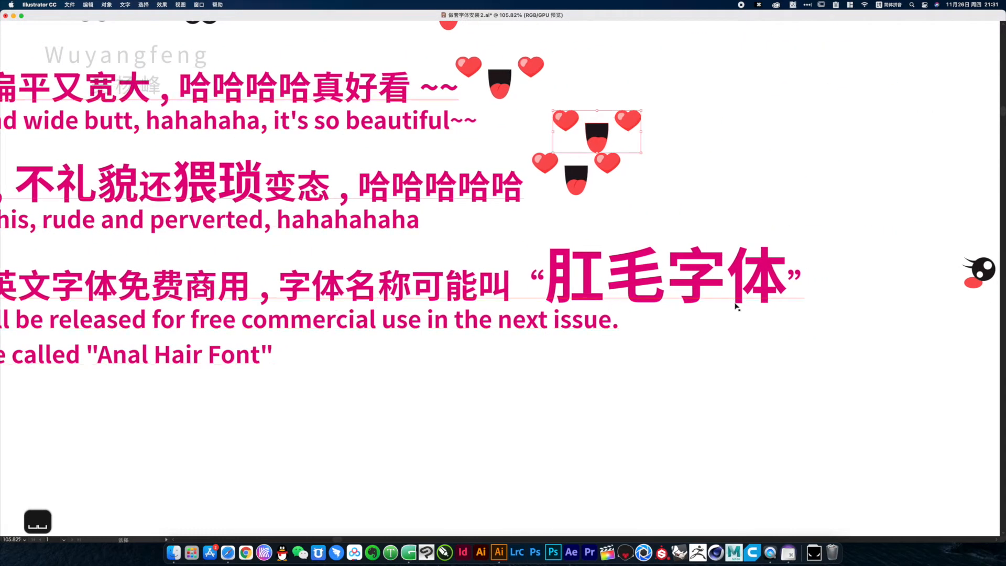
{"action": "left_click_drag", "start_coordinate": [816, 307], "coordinate": [617, 315]}
{"action": "left_click_drag", "start_coordinate": [807, 333], "coordinate": [448, 216]}
{"action": "left_click", "coordinate": [309, 382], "text": "alt+super"}
{"action": "left_click", "coordinate": [366, 383], "text": "alt+super"}
{"action": "left_click", "coordinate": [422, 385], "text": "alt+super"}
{"action": "left_click_drag", "start_coordinate": [602, 342], "coordinate": [310, 222]}
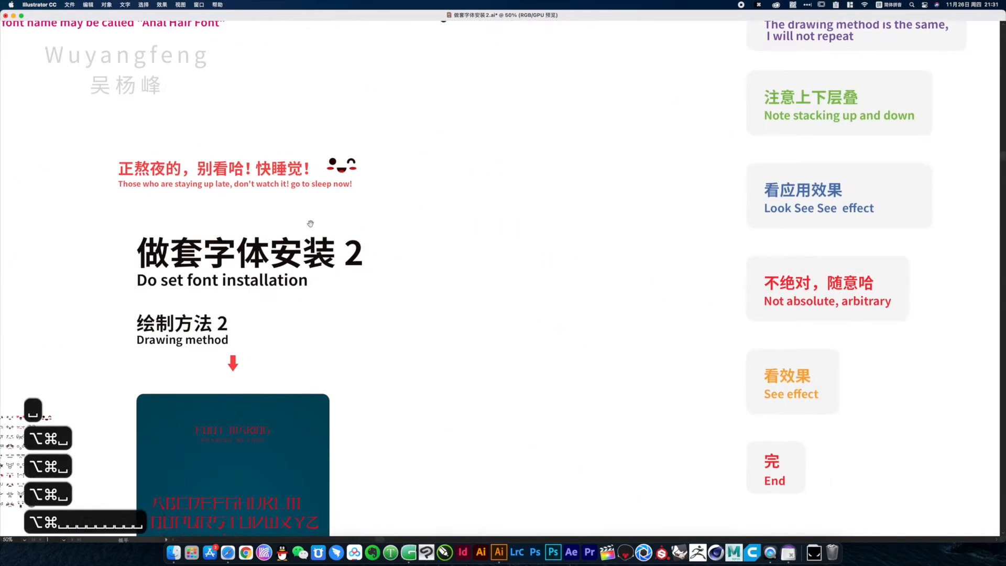
Place two copies of the winking face around the original beside the red "go to sleep now!" line
{"action": "left_click_drag", "start_coordinate": [79, 142], "coordinate": [985, 344]}
{"action": "left_click_drag", "start_coordinate": [483, 253], "coordinate": [632, 289]}
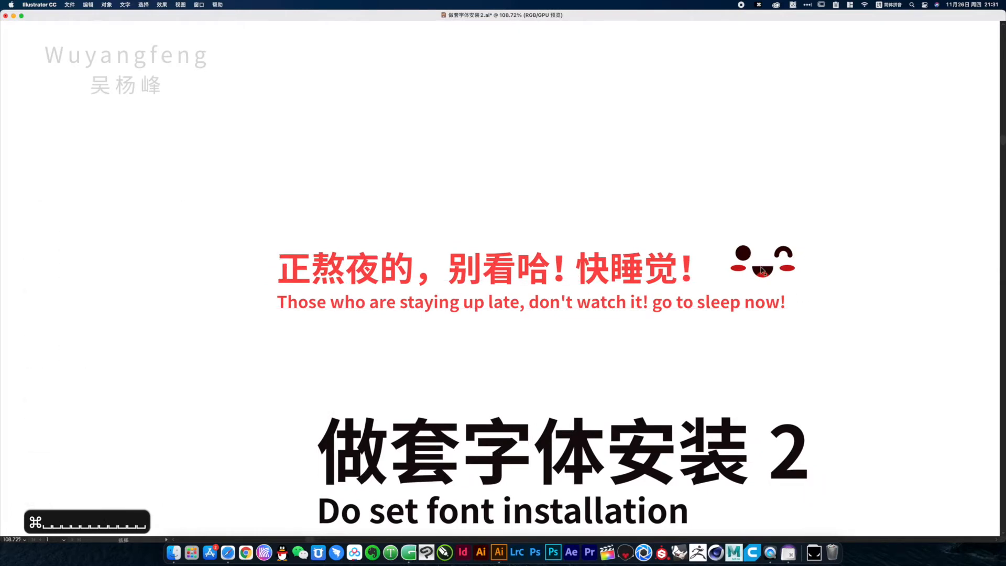
{"action": "left_click_drag", "start_coordinate": [762, 277], "coordinate": [811, 236]}
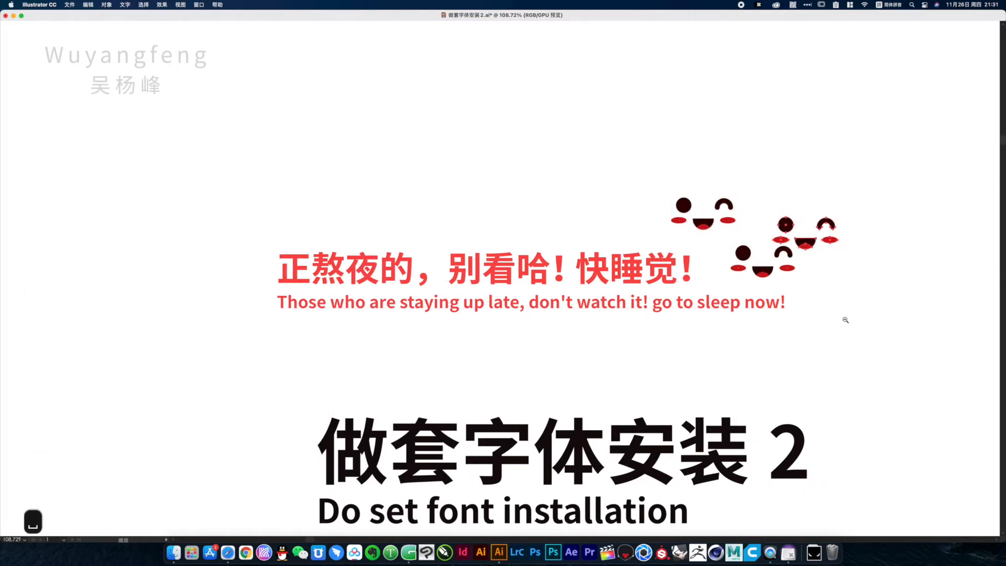
Read the note cards about the shortcut keys and the AI font file template
{"action": "left_click", "coordinate": [845, 320], "text": "alt+super"}
{"action": "left_click", "coordinate": [845, 320], "text": "alt+super"}
{"action": "left_click", "coordinate": [845, 320], "text": "alt+super"}
{"action": "left_click_drag", "start_coordinate": [564, 193], "coordinate": [554, 79]}
{"action": "left_click_drag", "start_coordinate": [488, 498], "coordinate": [706, 203]}
{"action": "left_click_drag", "start_coordinate": [288, 180], "coordinate": [565, 308]}
{"action": "left_click_drag", "start_coordinate": [482, 276], "coordinate": [490, 235]}
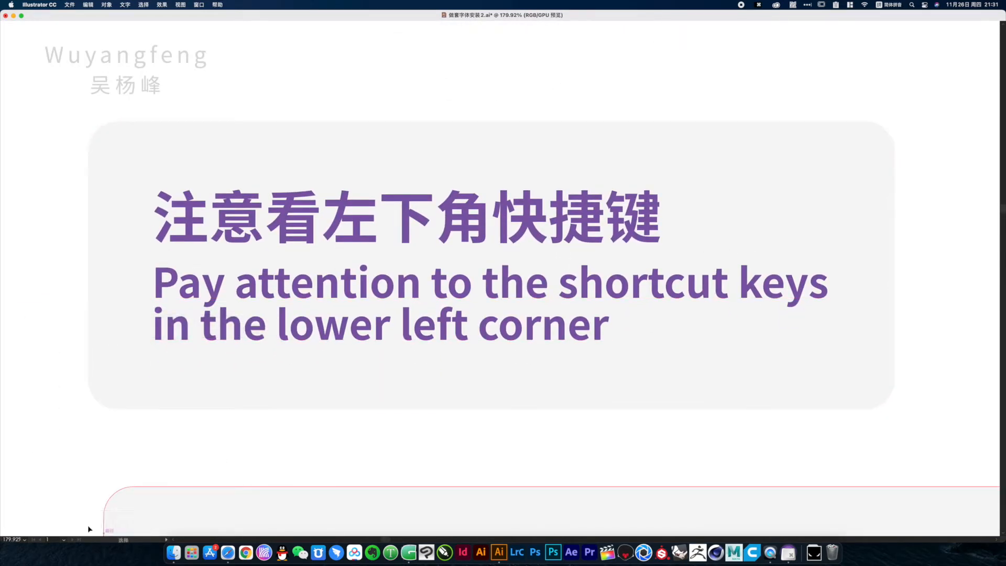
{"action": "left_click", "coordinate": [507, 433], "text": "alt+super"}
{"action": "left_click_drag", "start_coordinate": [509, 403], "coordinate": [234, 286]}
{"action": "left_click", "coordinate": [403, 299], "text": "alt+super"}
{"action": "left_click_drag", "start_coordinate": [726, 297], "coordinate": [608, 293]}
Switch from the video library to the 常用 library and open its Glyphs English font template for editing
{"action": "key", "text": "Tab"}
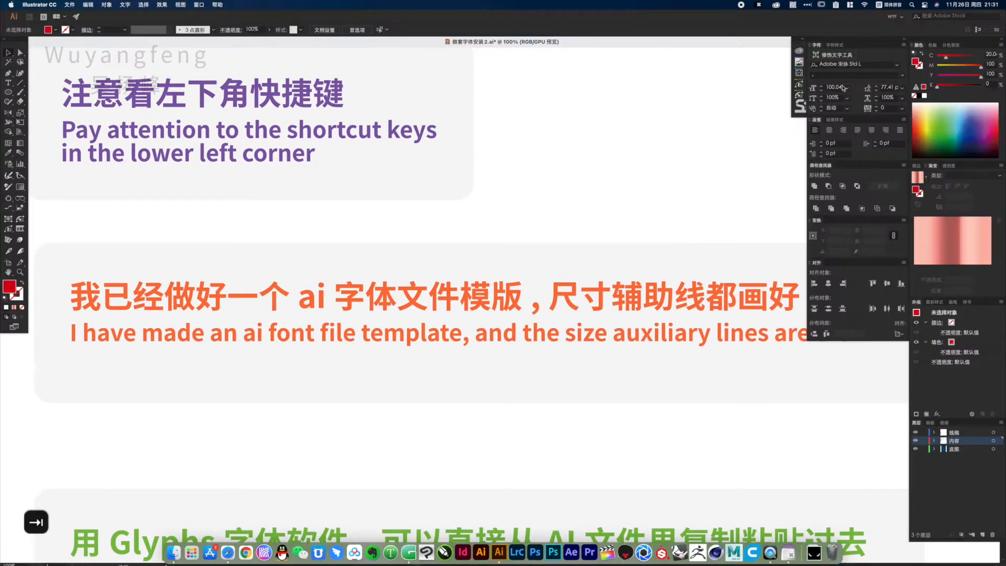
{"action": "left_click", "coordinate": [798, 51]}
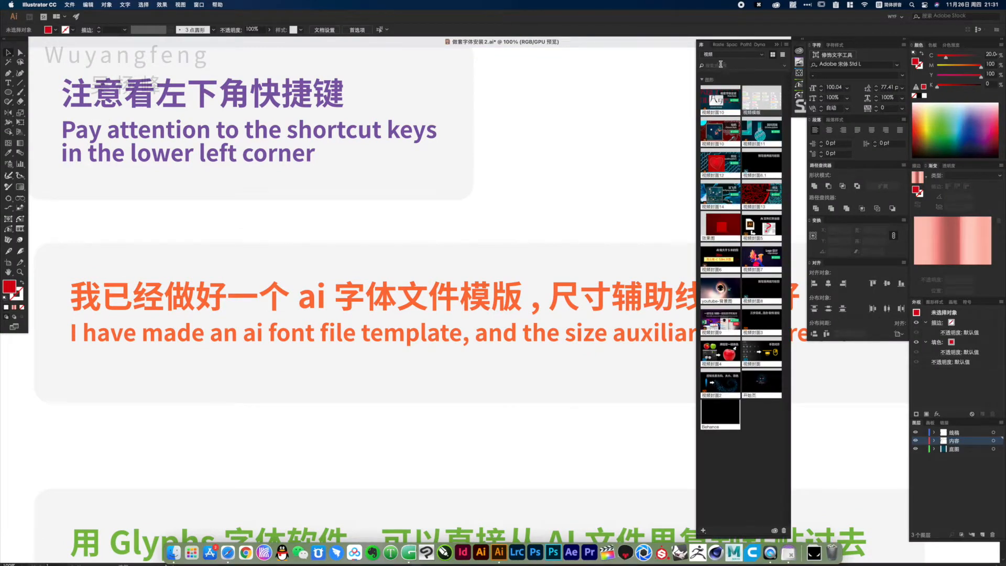
{"action": "left_click", "coordinate": [723, 58]}
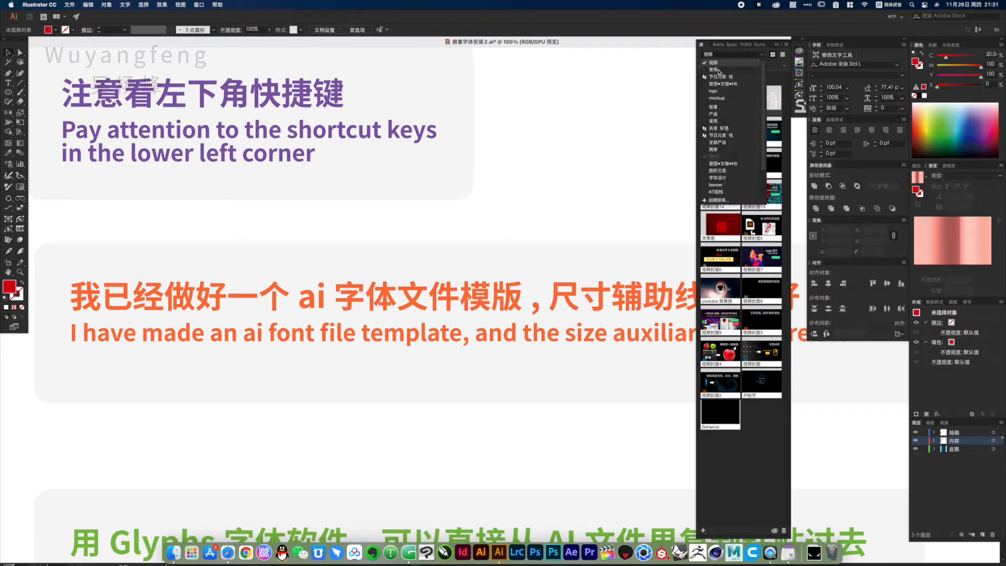
{"action": "left_click", "coordinate": [720, 73]}
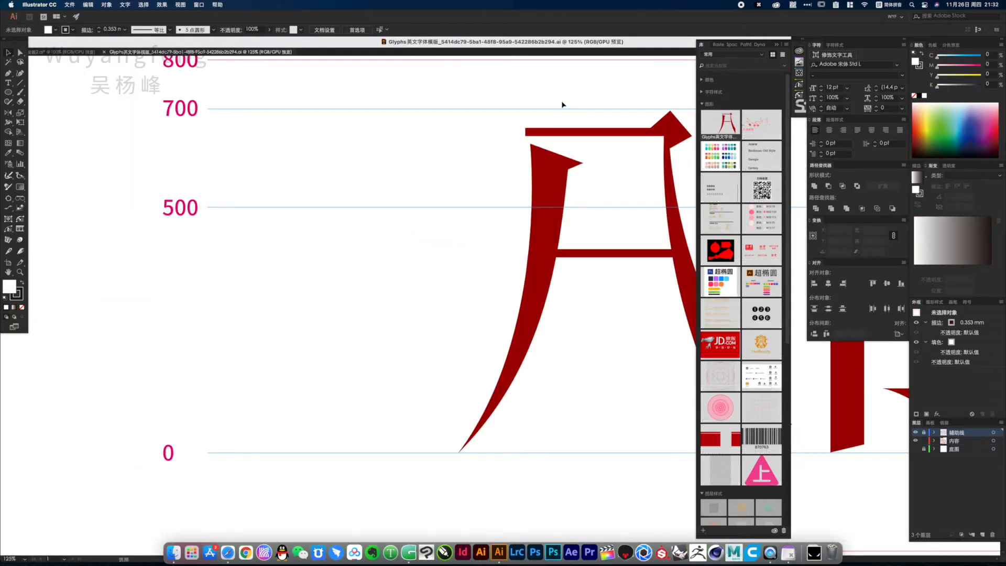
{"action": "left_click", "coordinate": [567, 106]}
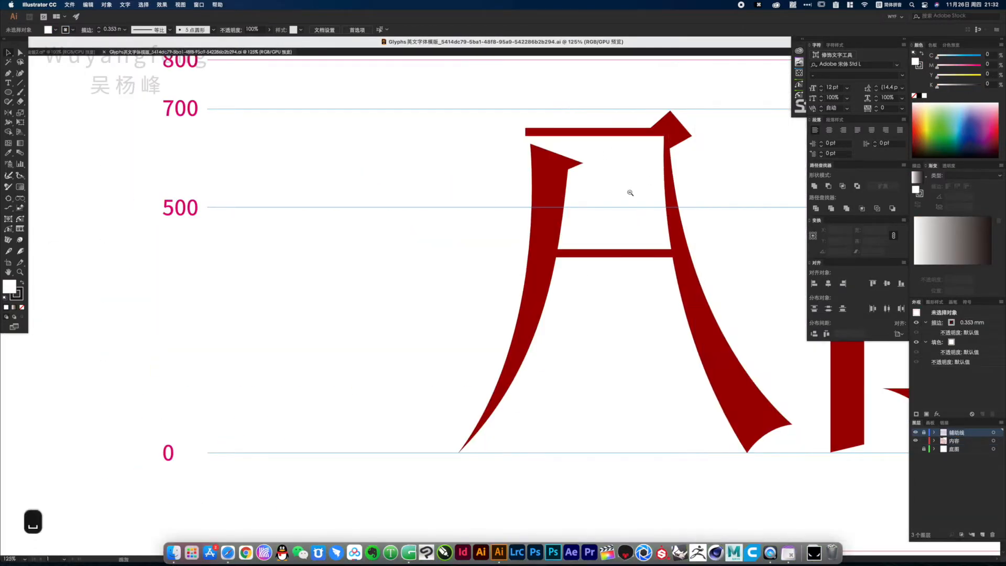
Review the template's full character set of capitals, lowercase letters, numerals and punctuation on its guidelines
{"action": "left_click", "coordinate": [630, 193], "text": "alt+super"}
{"action": "left_click", "coordinate": [629, 192], "text": "alt+super"}
{"action": "key", "text": "Tab"}
{"action": "left_click", "coordinate": [622, 393], "text": "alt+super"}
{"action": "left_click", "coordinate": [620, 392], "text": "alt+super"}
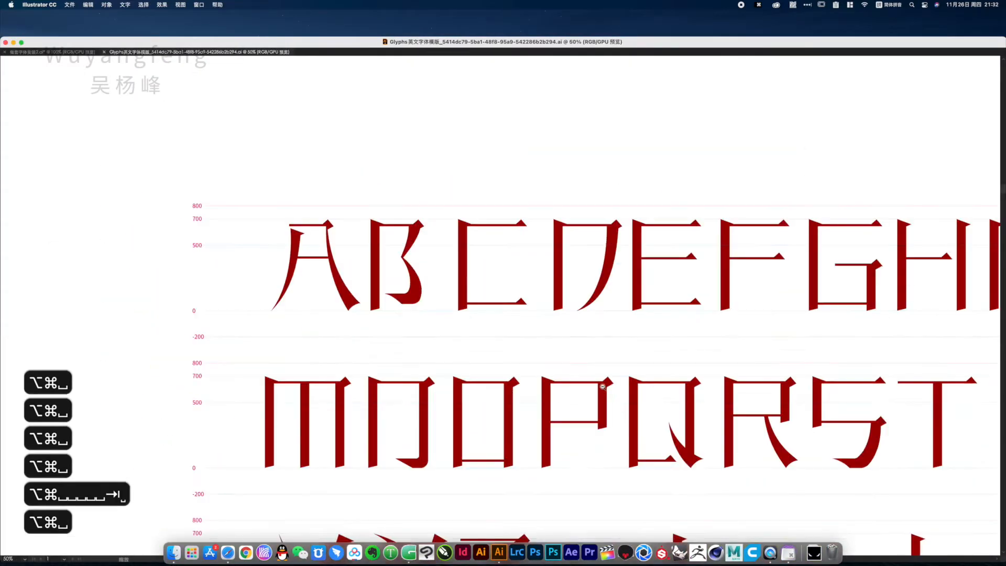
{"action": "left_click", "coordinate": [601, 385], "text": "alt+super"}
{"action": "left_click", "coordinate": [581, 342], "text": "alt+super"}
{"action": "left_click_drag", "start_coordinate": [647, 352], "coordinate": [646, 233]}
{"action": "left_click", "coordinate": [558, 301], "text": "alt+super"}
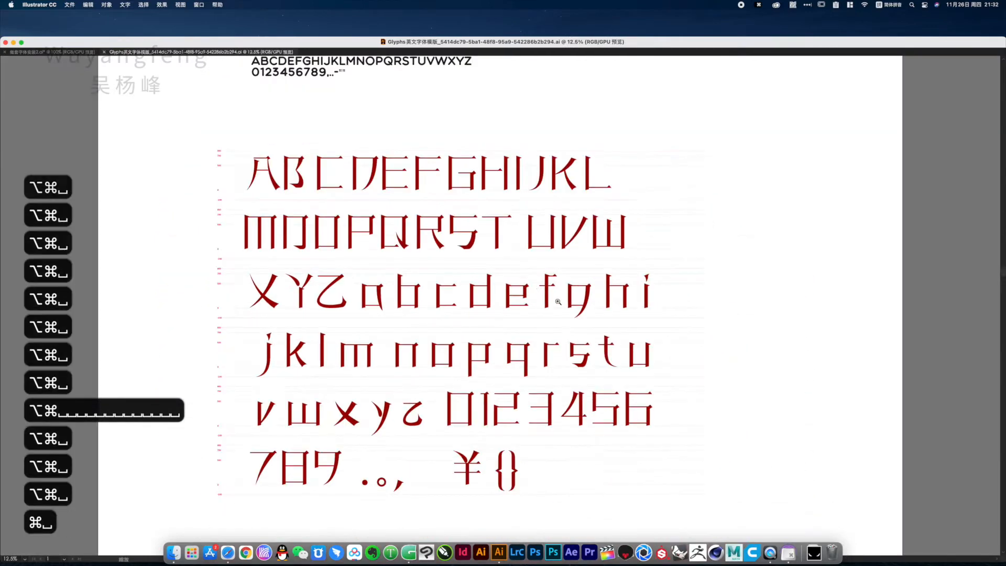
{"action": "left_click_drag", "start_coordinate": [535, 288], "coordinate": [573, 274]}
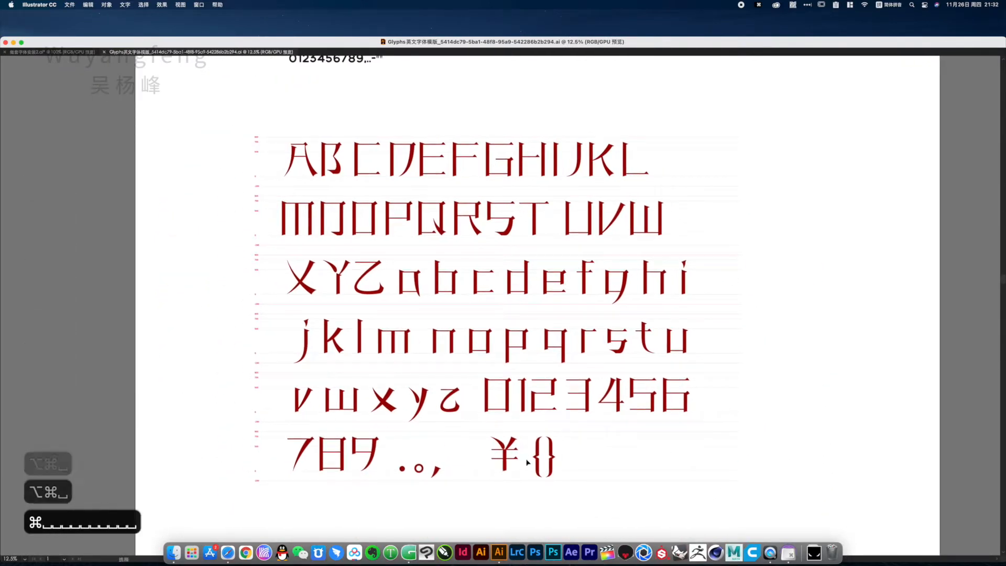
{"action": "left_click_drag", "start_coordinate": [356, 239], "coordinate": [376, 254]}
Draw a square over the letter A from the 800 guideline down to the -200 guideline
{"action": "left_click_drag", "start_coordinate": [249, 131], "coordinate": [352, 236]}
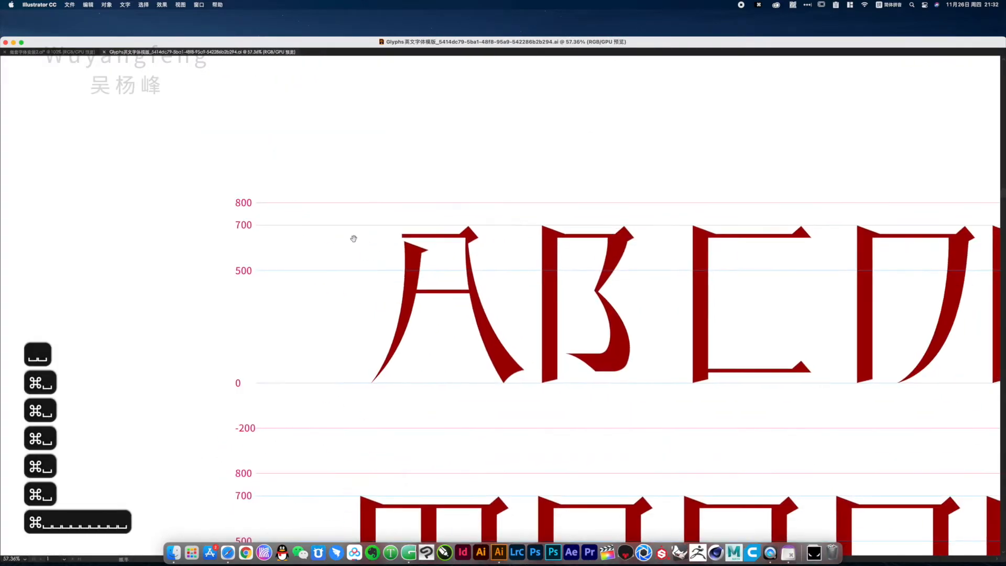
{"action": "left_click_drag", "start_coordinate": [353, 304], "coordinate": [714, 462]}
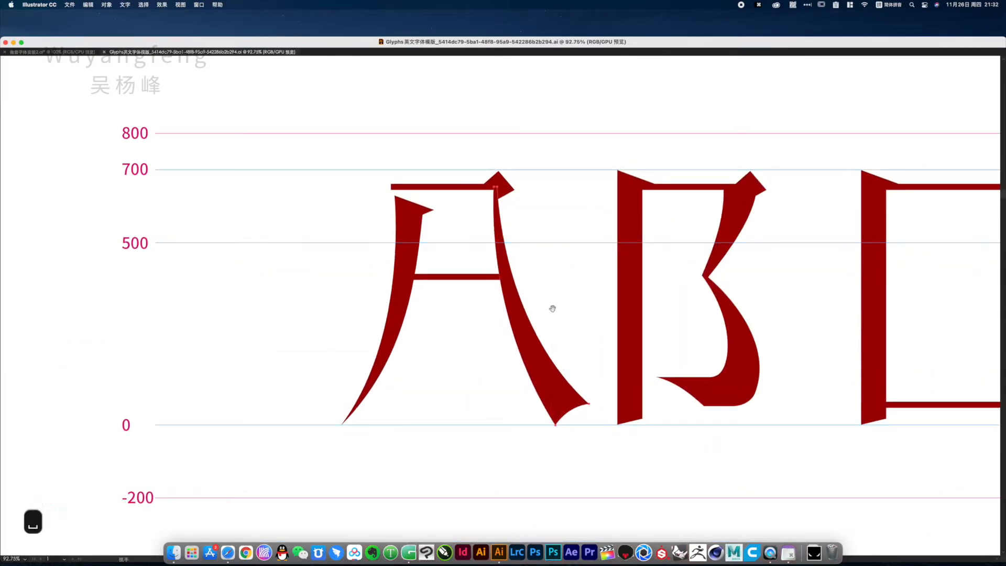
{"action": "left_click", "coordinate": [534, 368], "text": "alt+super"}
{"action": "left_click_drag", "start_coordinate": [512, 360], "coordinate": [515, 337]}
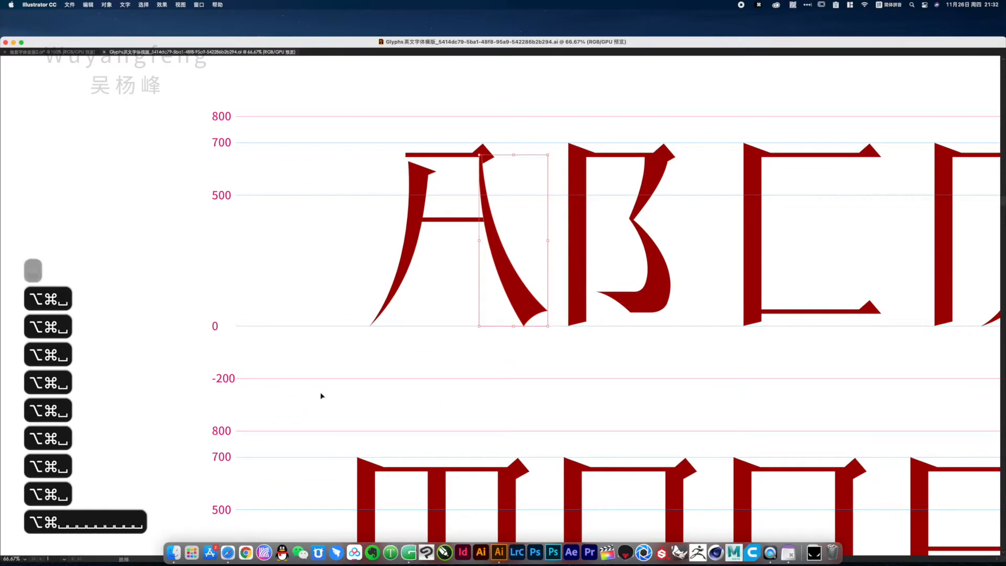
{"action": "left_click", "coordinate": [281, 141]}
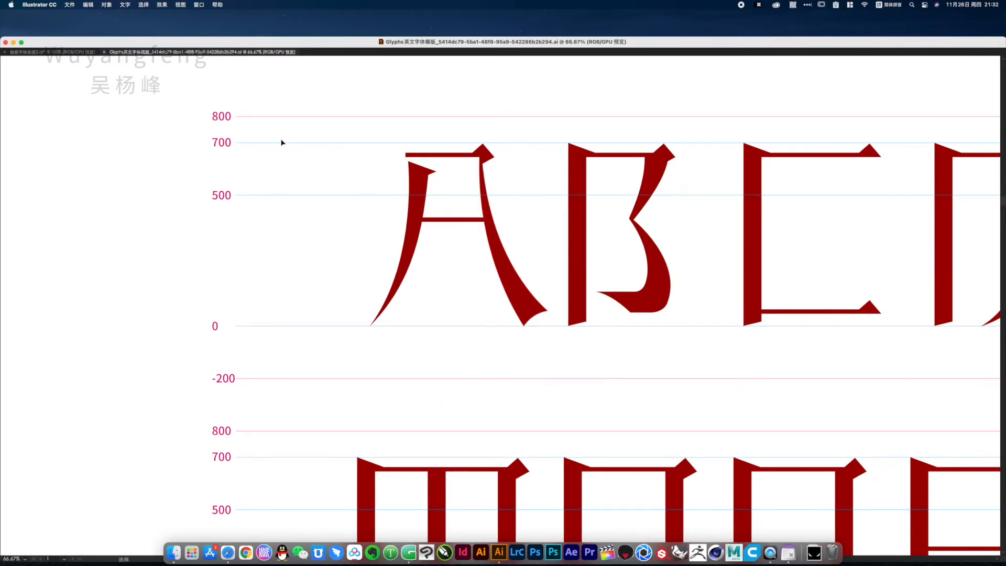
{"action": "key", "text": "m"}
{"action": "left_click_drag", "start_coordinate": [271, 116], "coordinate": [522, 384]}
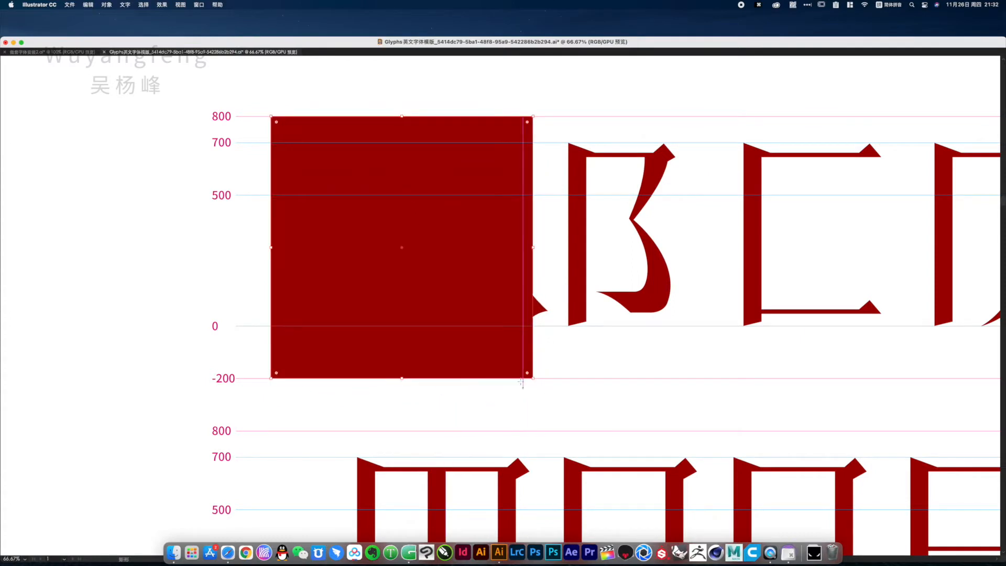
Give the square an unfilled thin outline by sampling the -200 guideline with the Eyedropper
{"action": "left_click", "coordinate": [564, 378]}
{"action": "key", "text": "v"}
{"action": "left_click", "coordinate": [579, 366]}
{"action": "key", "text": "space"}
{"action": "mouse_move", "coordinate": [546, 358]}
{"action": "left_mouse_down"}
{"action": "mouse_move", "coordinate": [533, 372]}
{"action": "mouse_move", "coordinate": [542, 361]}
{"action": "left_mouse_up"}
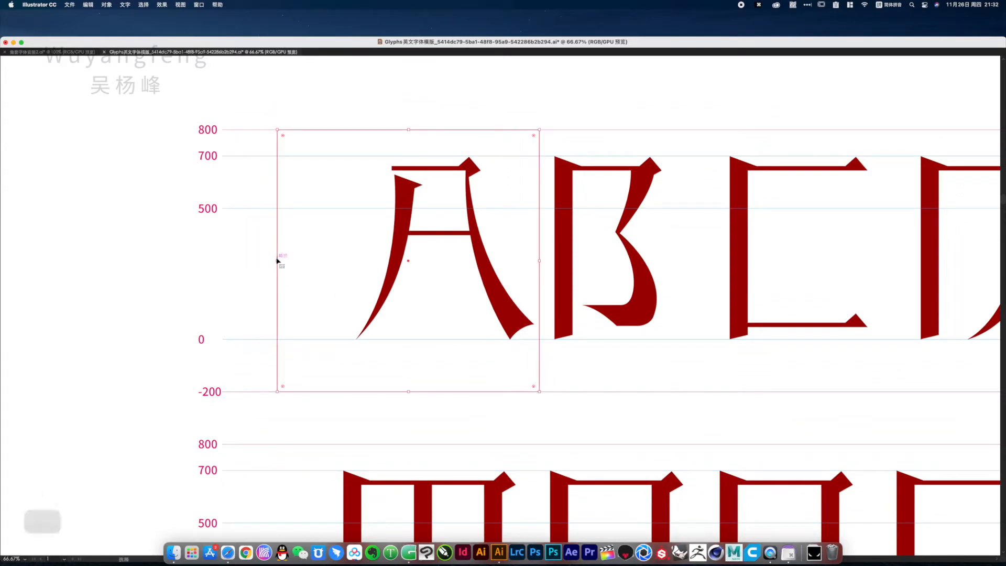
Narrow the frame around the letter A by moving its left edge in close to the tip of the left stroke
{"action": "left_click_drag", "start_coordinate": [277, 260], "coordinate": [353, 276]}
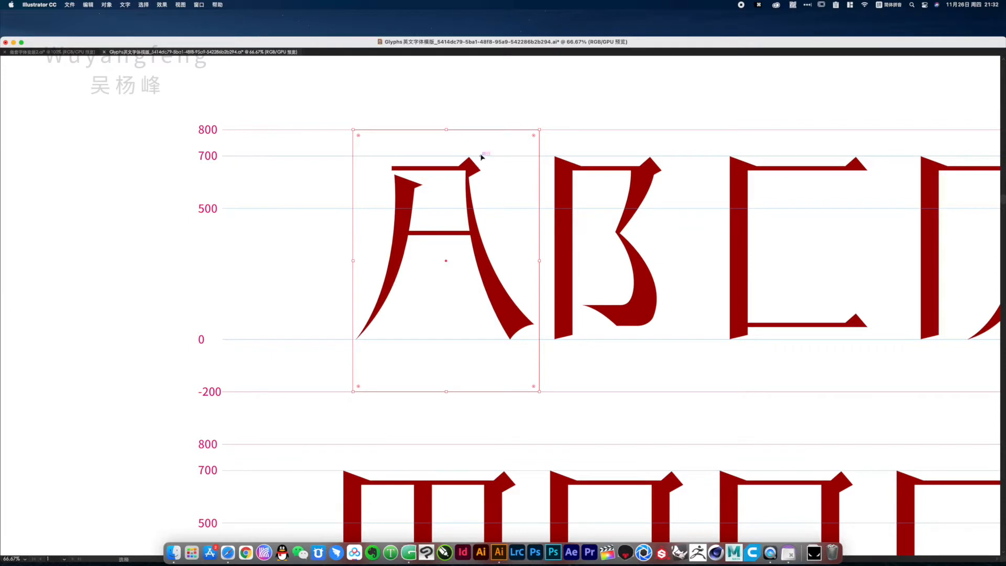
{"action": "key", "text": "super+space"}
{"action": "left_click_drag", "start_coordinate": [345, 121], "coordinate": [590, 381]}
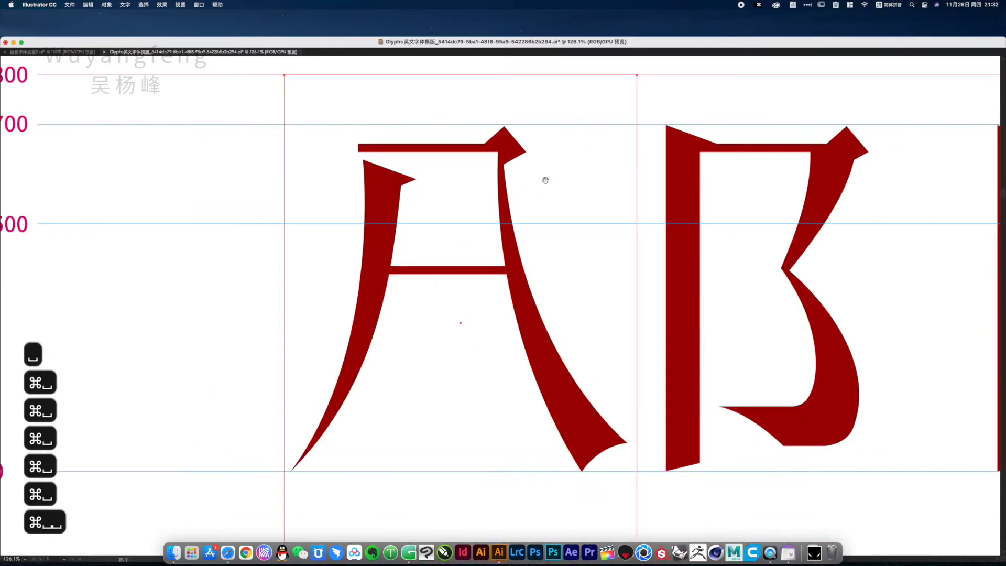
Inspect how the letters X and Y in the third row sit between the 0 and 700 guidelines
{"action": "key", "text": "alt+super+space"}
{"action": "left_click", "coordinate": [513, 411], "text": "alt+super"}
{"action": "left_click", "coordinate": [513, 411], "text": "alt+super"}
{"action": "left_click", "coordinate": [449, 370], "text": "alt+super"}
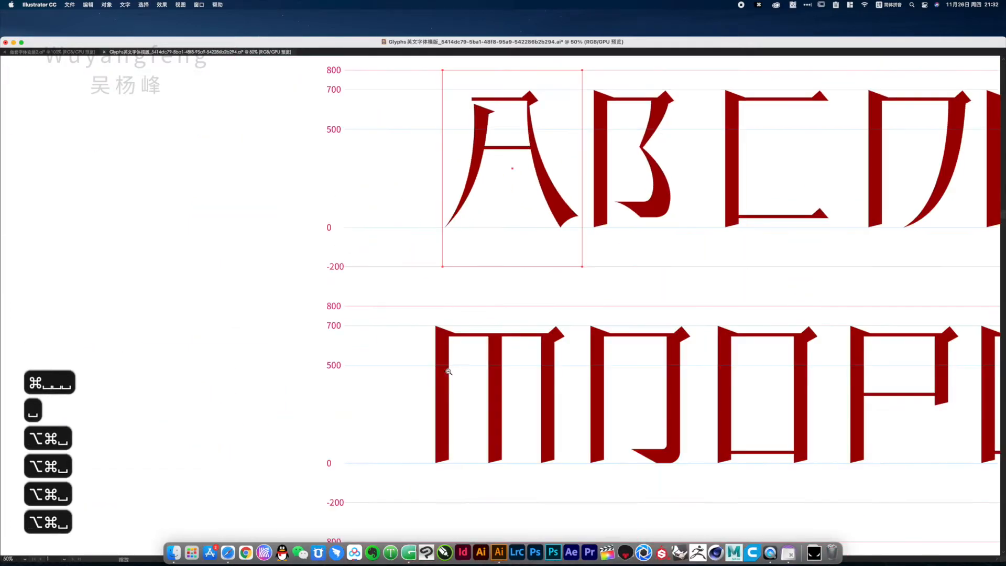
{"action": "left_click_drag", "start_coordinate": [542, 408], "coordinate": [439, 152]}
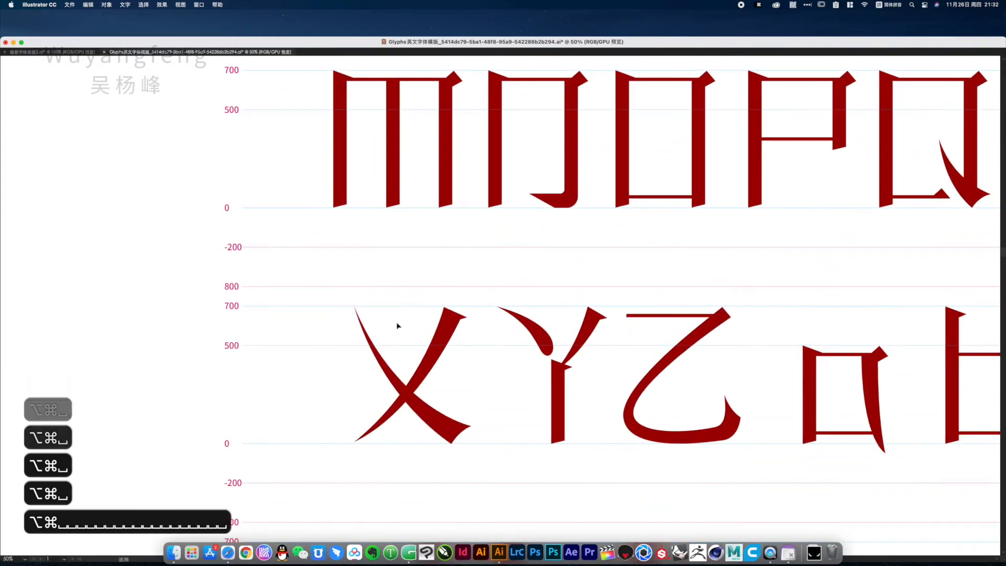
{"action": "key", "text": "super+space"}
{"action": "left_click_drag", "start_coordinate": [308, 339], "coordinate": [512, 419]}
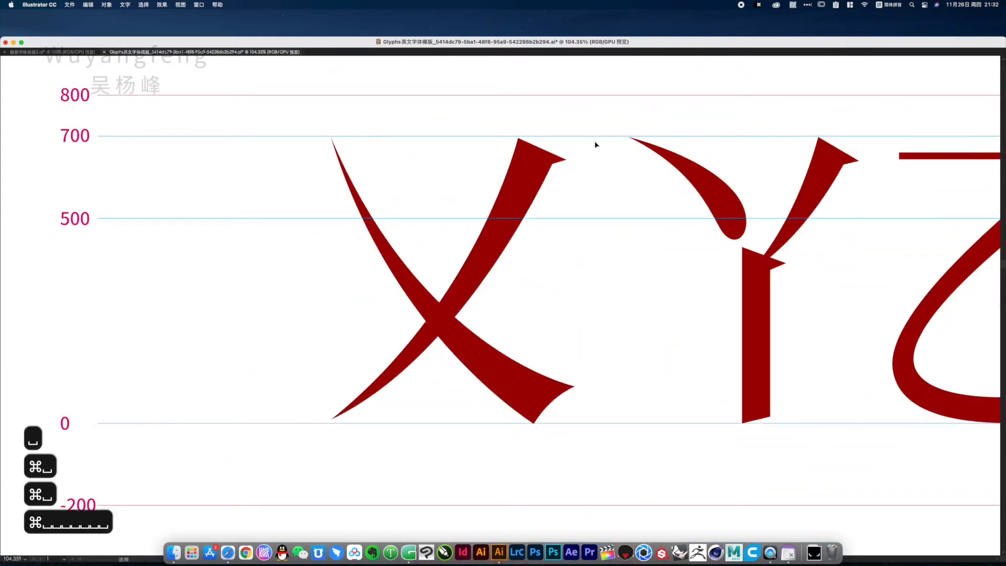
Examine how the lowercase letters a to d sit between the 0, 500 and 700 guidelines in the template
{"action": "key", "text": "alt+super+space"}
{"action": "left_click", "coordinate": [611, 363], "text": "alt+super"}
{"action": "left_click", "coordinate": [611, 363], "text": "alt+super"}
{"action": "left_click", "coordinate": [611, 364], "text": "alt+super"}
{"action": "left_click_drag", "start_coordinate": [697, 313], "coordinate": [414, 399]}
{"action": "left_click_drag", "start_coordinate": [493, 259], "coordinate": [361, 276]}
{"action": "key", "text": "super+space"}
{"action": "left_click_drag", "start_coordinate": [539, 312], "coordinate": [613, 382]}
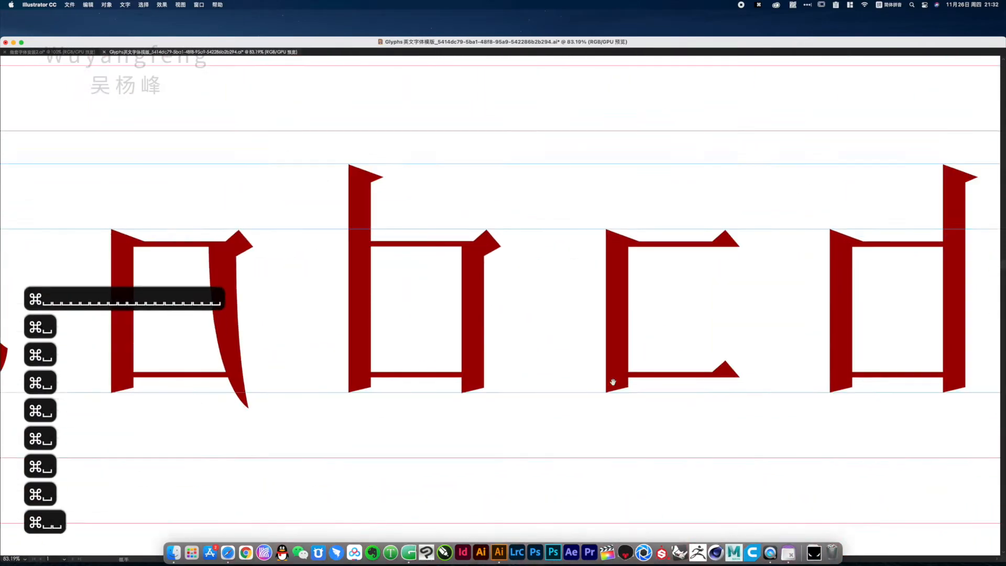
{"action": "left_click_drag", "start_coordinate": [275, 254], "coordinate": [361, 257]}
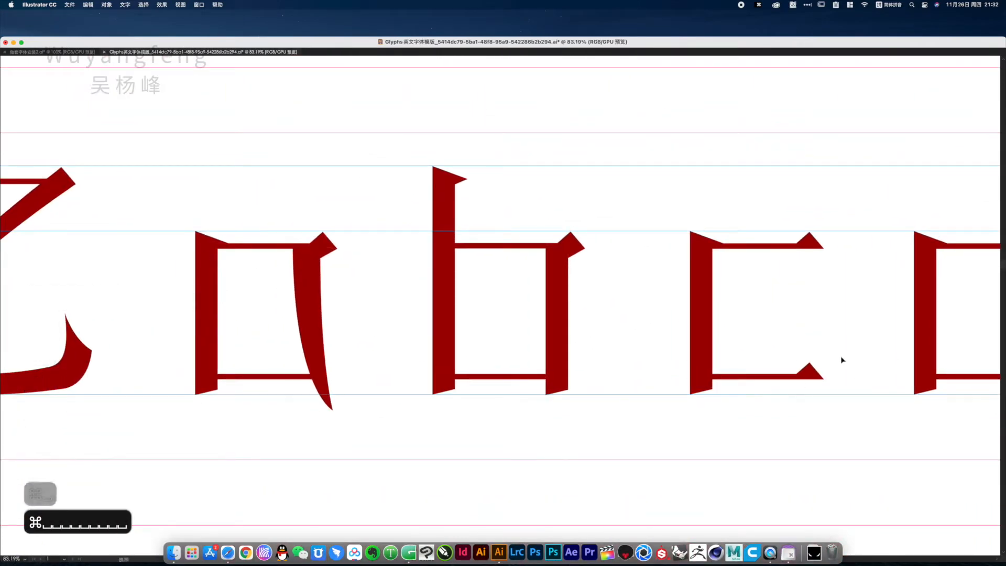
{"action": "key", "text": "alt+super+space"}
{"action": "left_click", "coordinate": [555, 262], "text": "alt+super"}
{"action": "left_click", "coordinate": [554, 262], "text": "alt+super"}
{"action": "left_click", "coordinate": [554, 263], "text": "alt+super"}
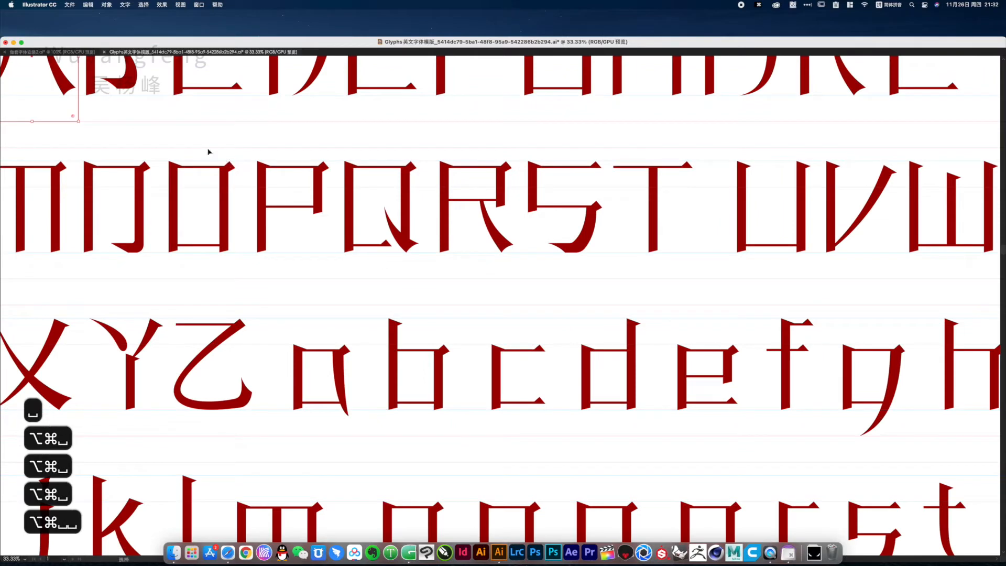
Switch to the tutorial notes document and read the note about copying artwork from the AI file into Glyphs
{"action": "left_click", "coordinate": [22, 51]}
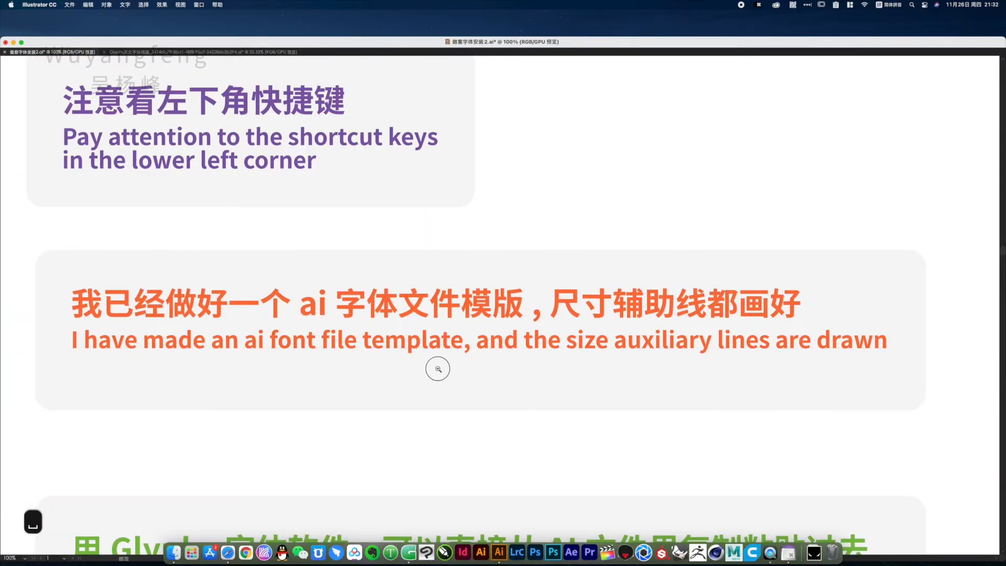
{"action": "key", "text": "super+space"}
{"action": "left_click_drag", "start_coordinate": [463, 322], "coordinate": [455, 234]}
{"action": "key", "text": "super+space"}
{"action": "left_click_drag", "start_coordinate": [182, 270], "coordinate": [854, 442]}
{"action": "left_click_drag", "start_coordinate": [601, 392], "coordinate": [615, 392]}
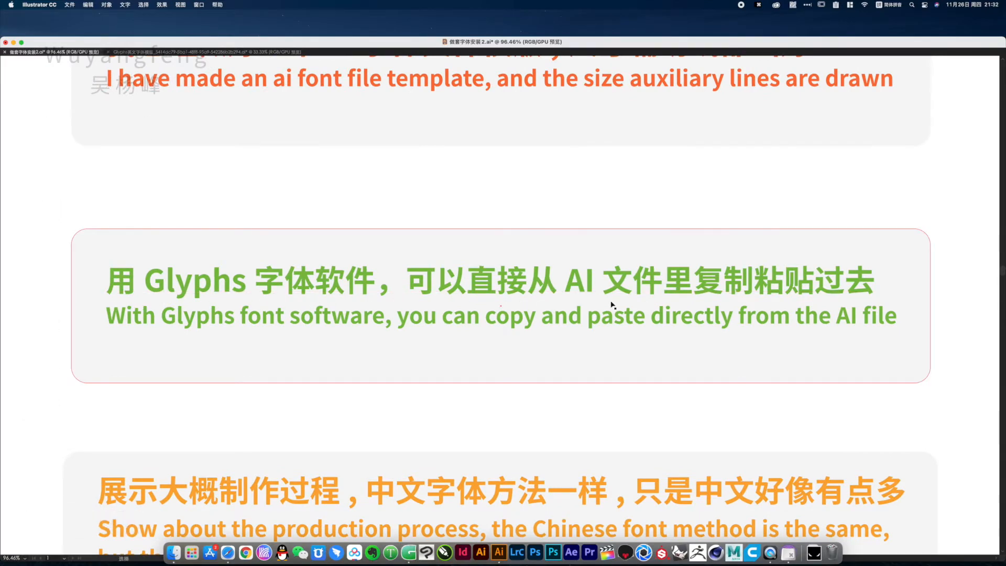
{"action": "left_click", "coordinate": [531, 353], "text": "alt+super"}
{"action": "left_click", "coordinate": [530, 353], "text": "alt+super"}
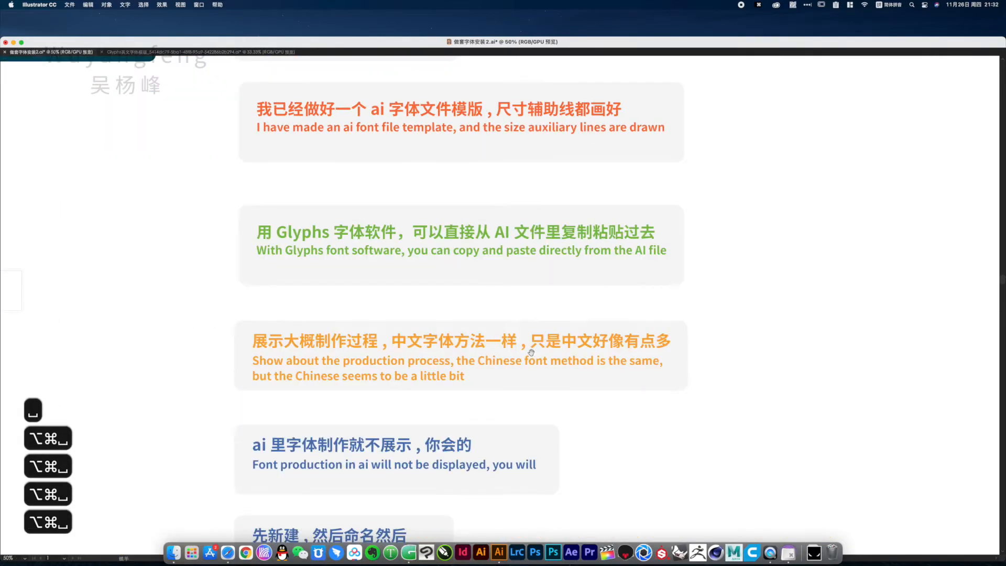
Read the notes on the font production process, from creating and naming the font to spacing, exporting and the demonstration
{"action": "left_click_drag", "start_coordinate": [360, 341], "coordinate": [374, 319]}
{"action": "left_click_drag", "start_coordinate": [173, 241], "coordinate": [725, 408]}
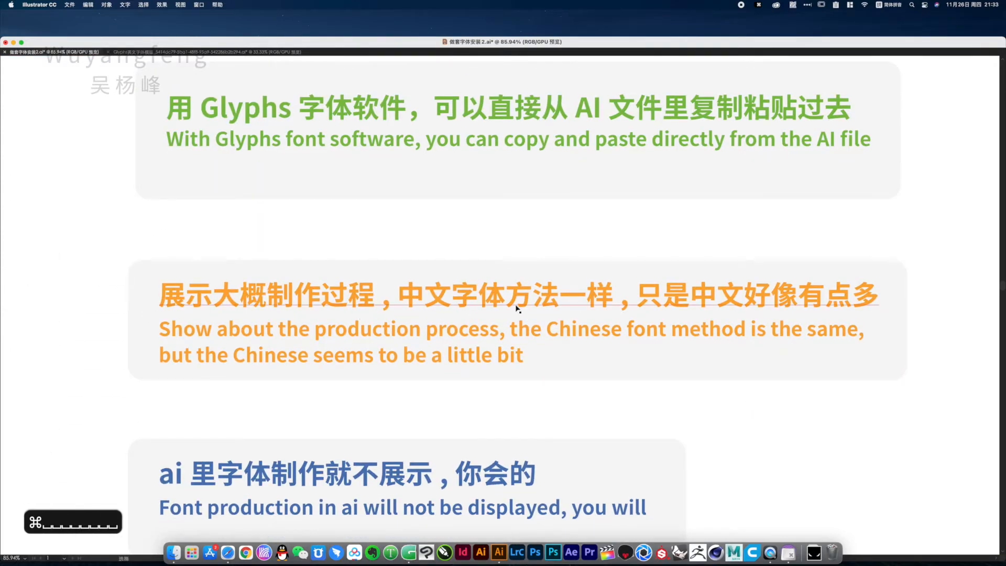
{"action": "left_click_drag", "start_coordinate": [560, 407], "coordinate": [577, 281]}
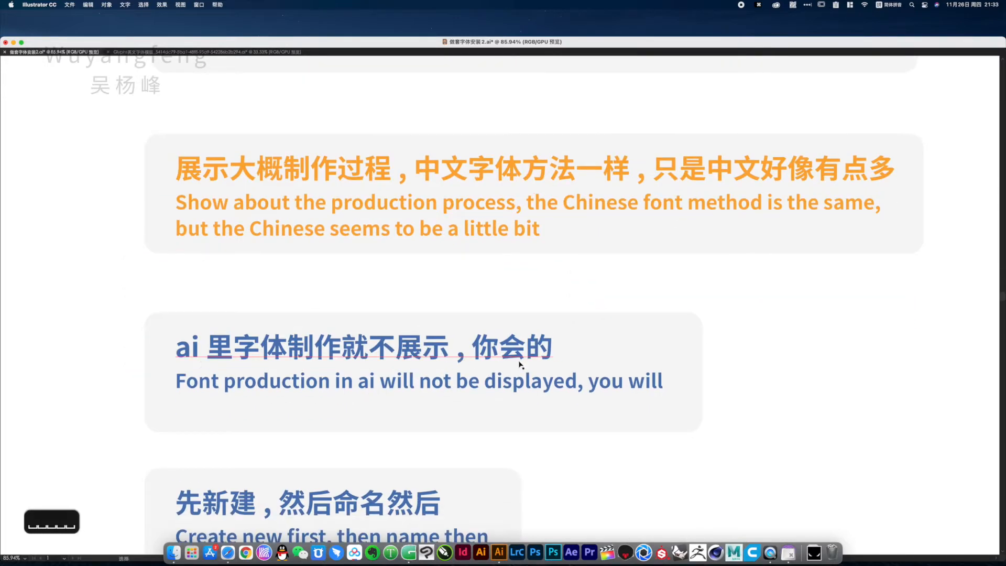
{"action": "left_click_drag", "start_coordinate": [508, 398], "coordinate": [566, 217]}
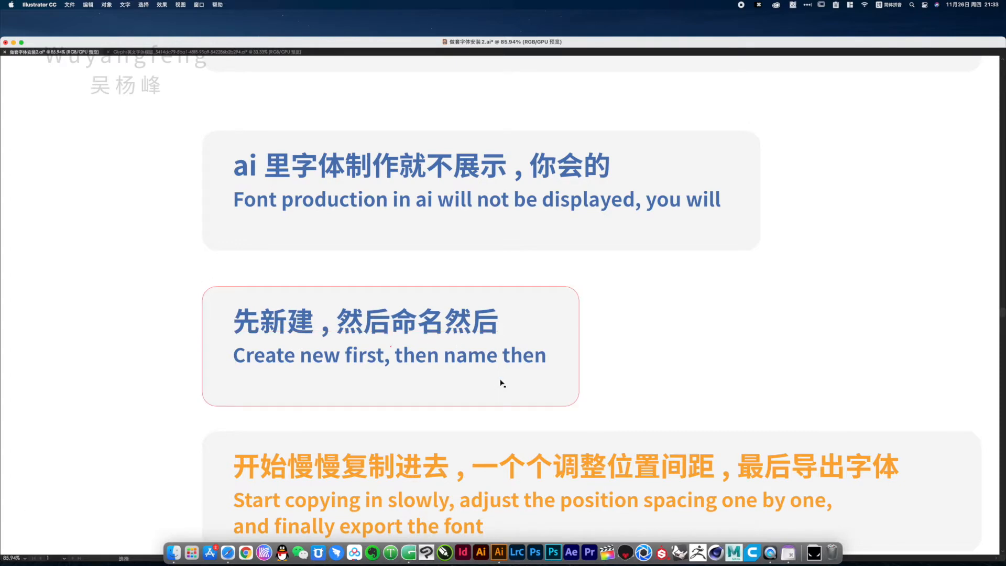
{"action": "left_click_drag", "start_coordinate": [486, 397], "coordinate": [436, 268]}
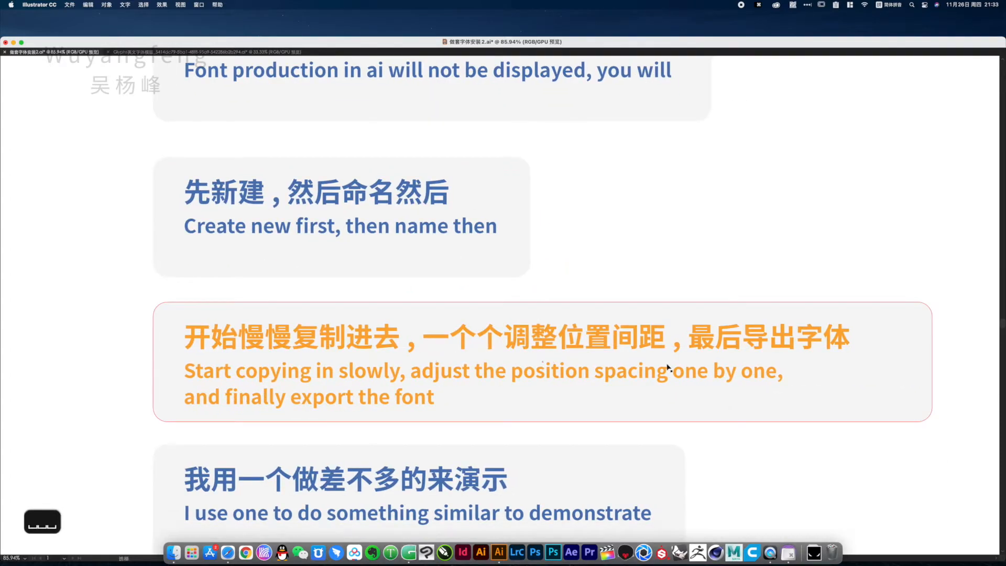
{"action": "left_click_drag", "start_coordinate": [521, 447], "coordinate": [524, 281]}
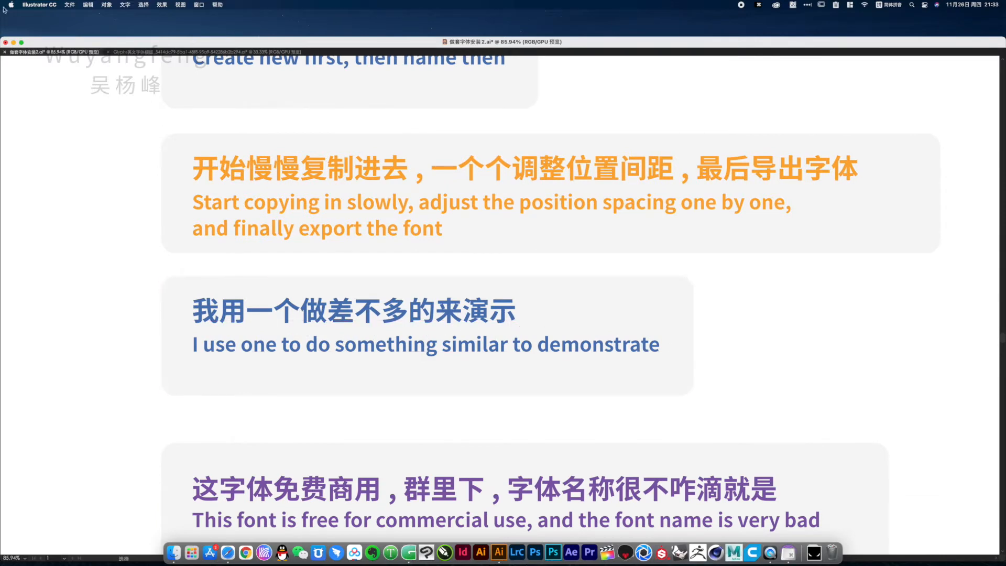
Switch to Glyphs and create a new font
{"action": "left_click", "coordinate": [13, 43]}
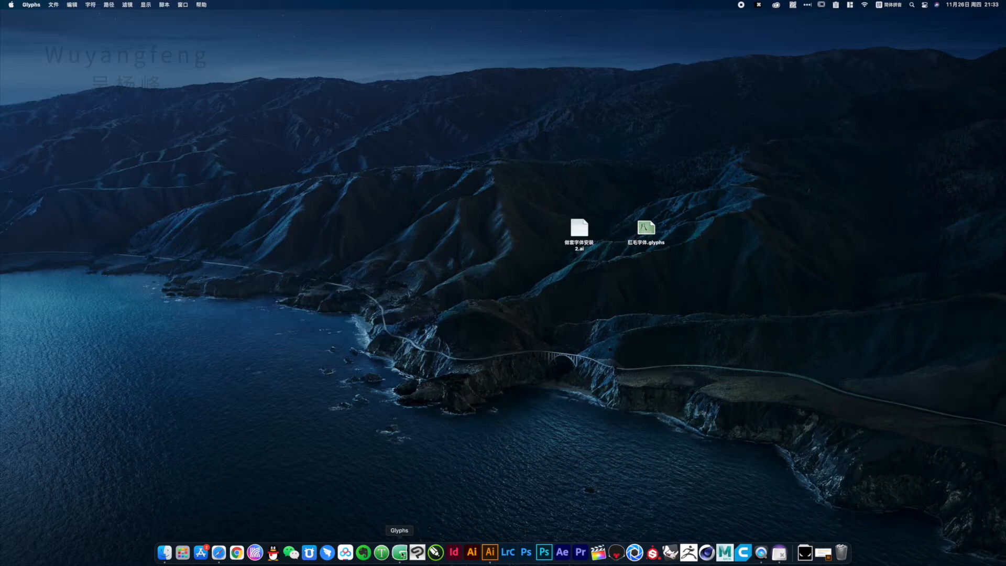
{"action": "left_click", "coordinate": [52, 5]}
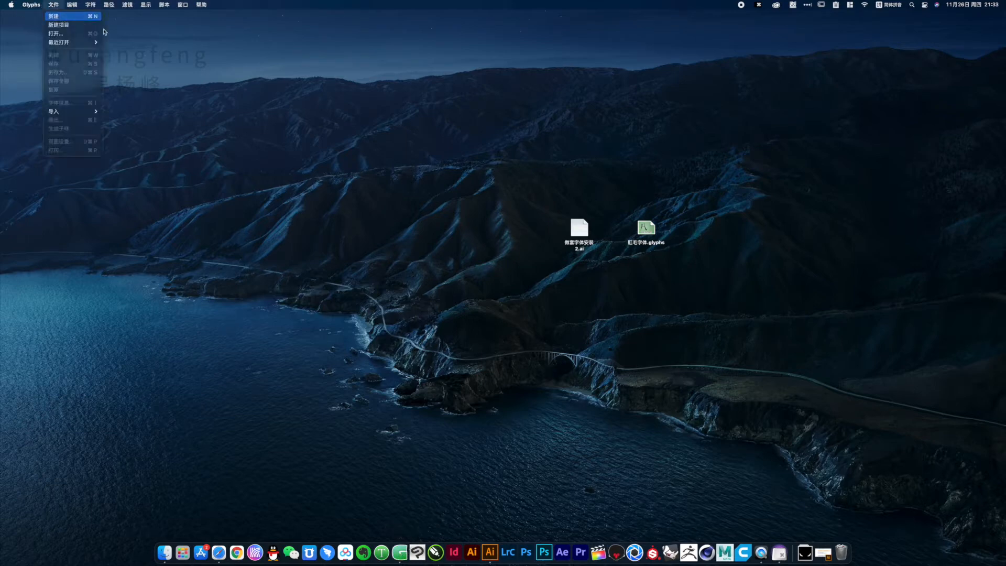
{"action": "left_click", "coordinate": [68, 16]}
{"action": "left_click_drag", "start_coordinate": [435, 30], "coordinate": [301, 65]}
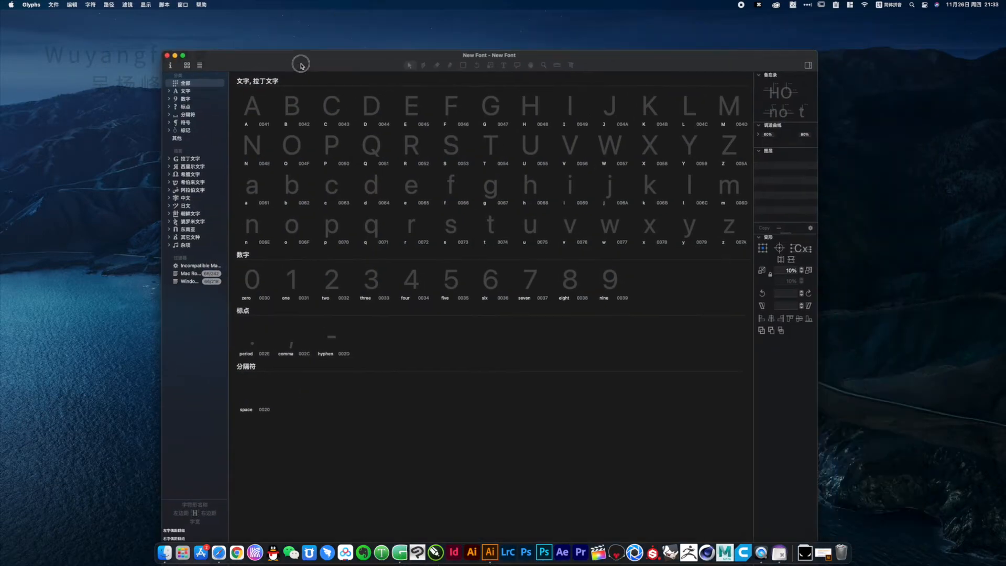
Set the font family name to "gangmao ziti" in the font info
{"action": "left_click", "coordinate": [171, 66]}
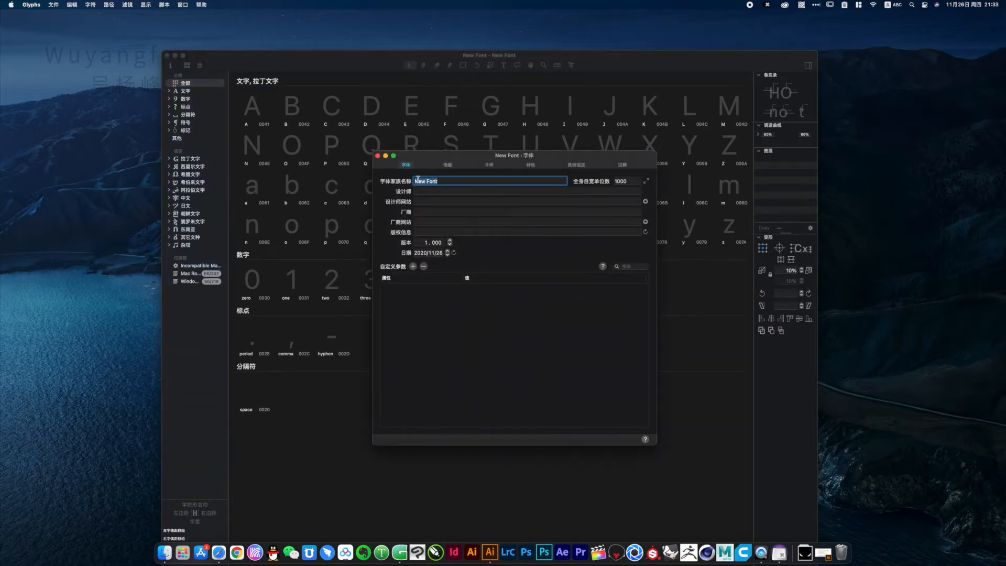
{"action": "key", "text": "BackSpace"}
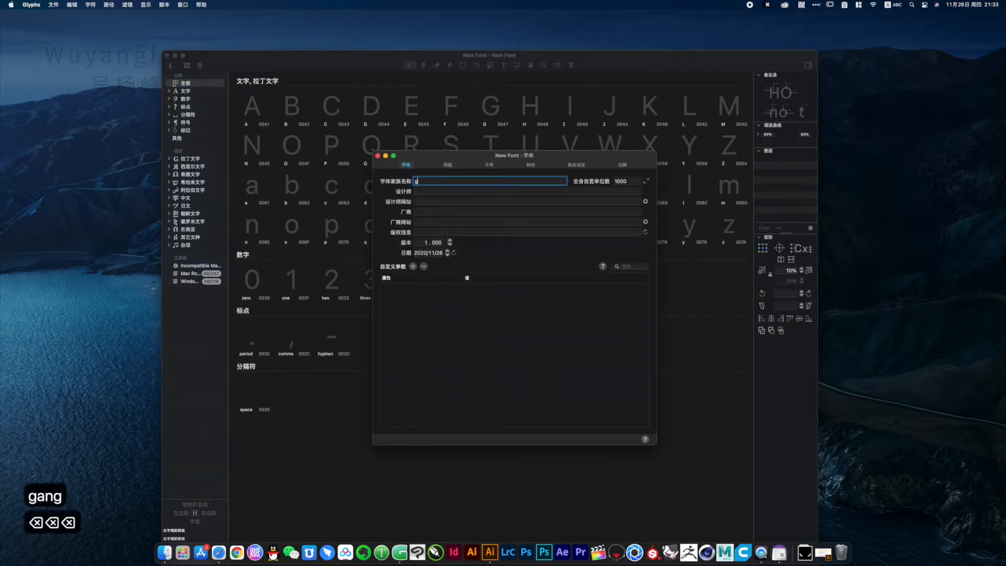
{"action": "type", "text": "g"}
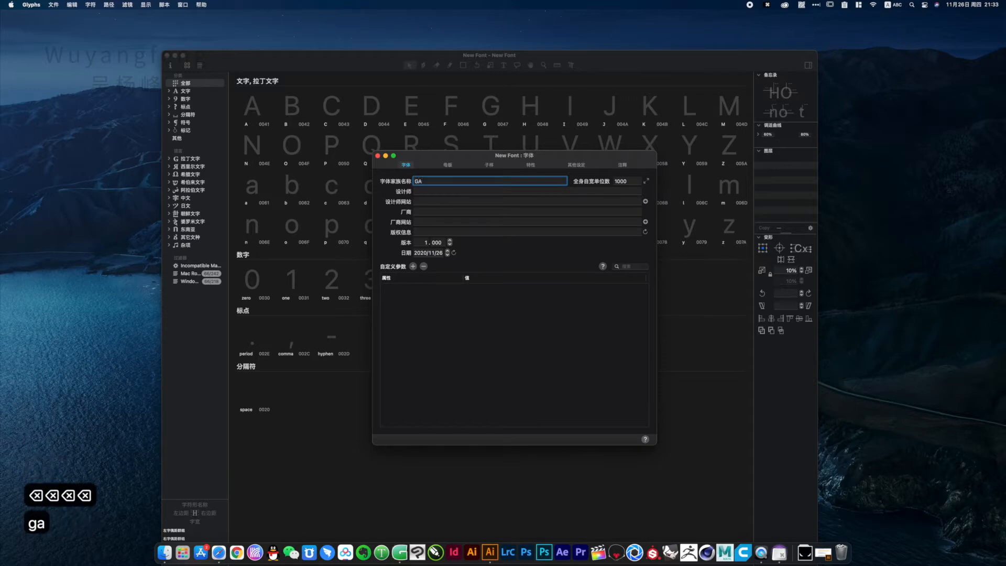
{"action": "key", "text": "BackSpace"}
{"action": "key", "text": "BackSpace"}
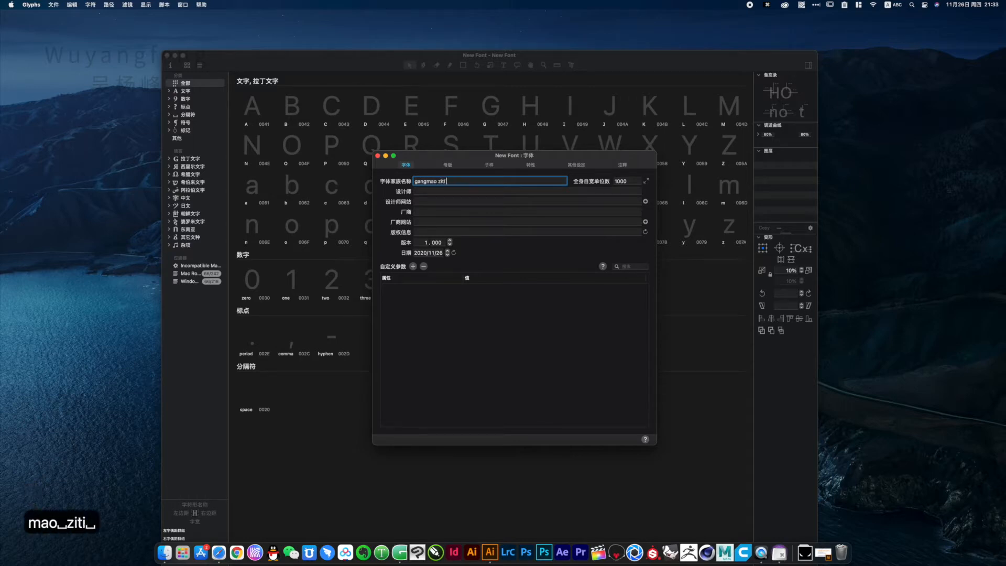
{"action": "left_click", "coordinate": [378, 156]}
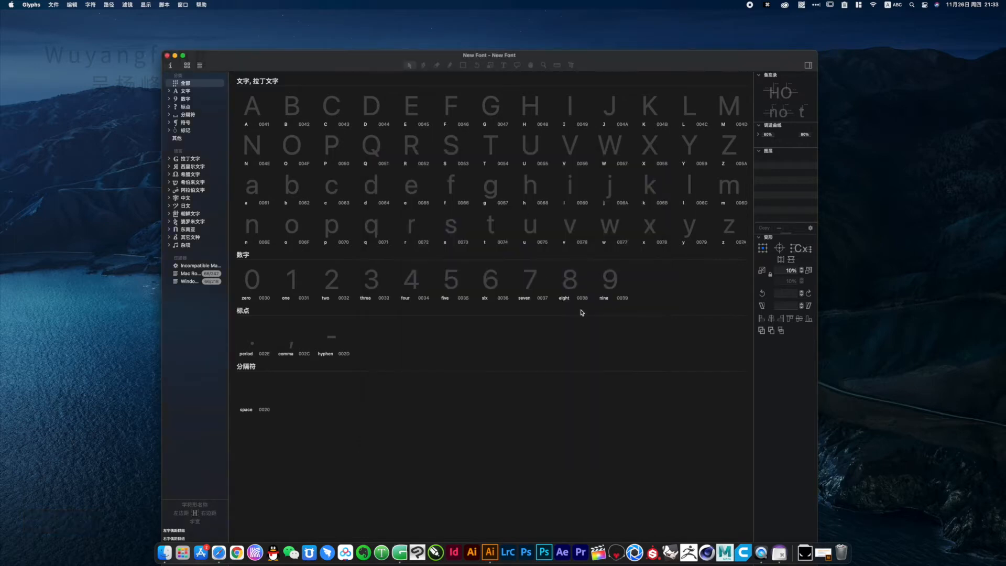
Open the uppercase A glyph for editing and show it enlarged with its metric lines
{"action": "left_click", "coordinate": [257, 110]}
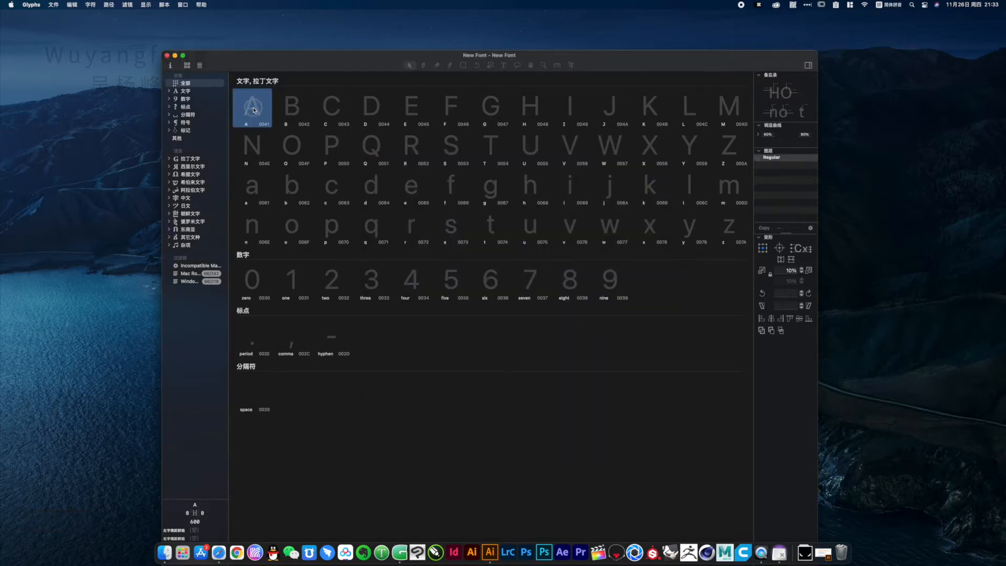
{"action": "double_click", "coordinate": [253, 110]}
{"action": "left_click", "coordinate": [464, 319], "text": "super"}
{"action": "left_click", "coordinate": [464, 319], "text": "super"}
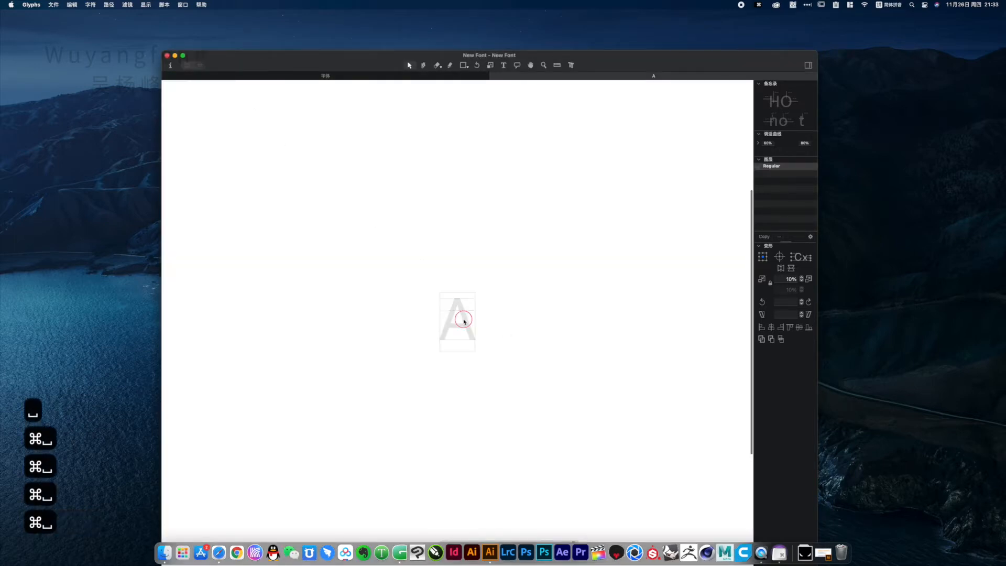
{"action": "left_click", "coordinate": [464, 319], "text": "super"}
{"action": "left_click_drag", "start_coordinate": [494, 305], "coordinate": [499, 267]}
{"action": "left_click_drag", "start_coordinate": [381, 208], "coordinate": [479, 321]}
{"action": "left_click", "coordinate": [478, 321], "text": "alt+super"}
{"action": "left_click_drag", "start_coordinate": [618, 62], "coordinate": [611, 22]}
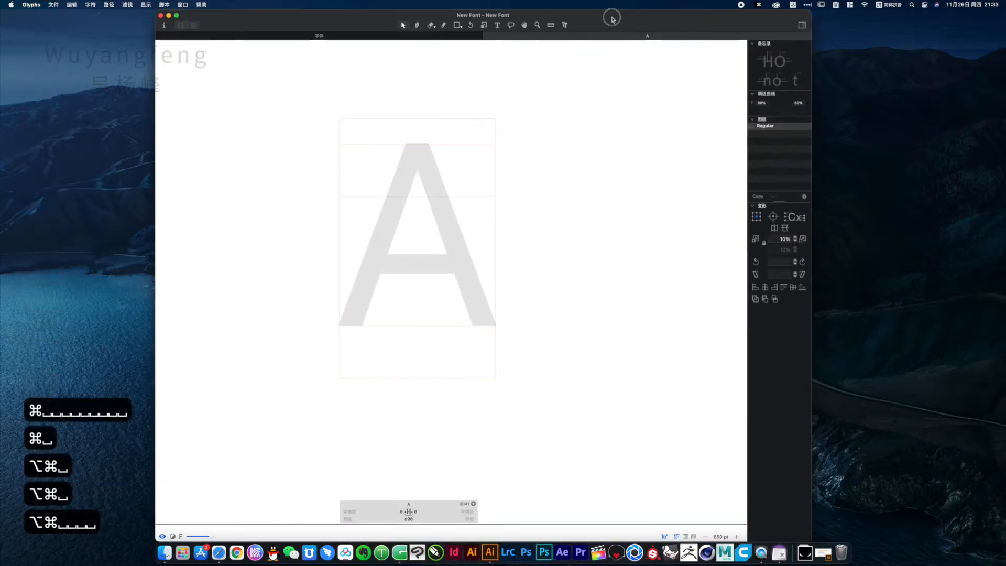
Switch to the Glyphs template document in Illustrator and delete the frame around the letter A
{"action": "left_click", "coordinate": [494, 554]}
{"action": "left_click", "coordinate": [200, 51]}
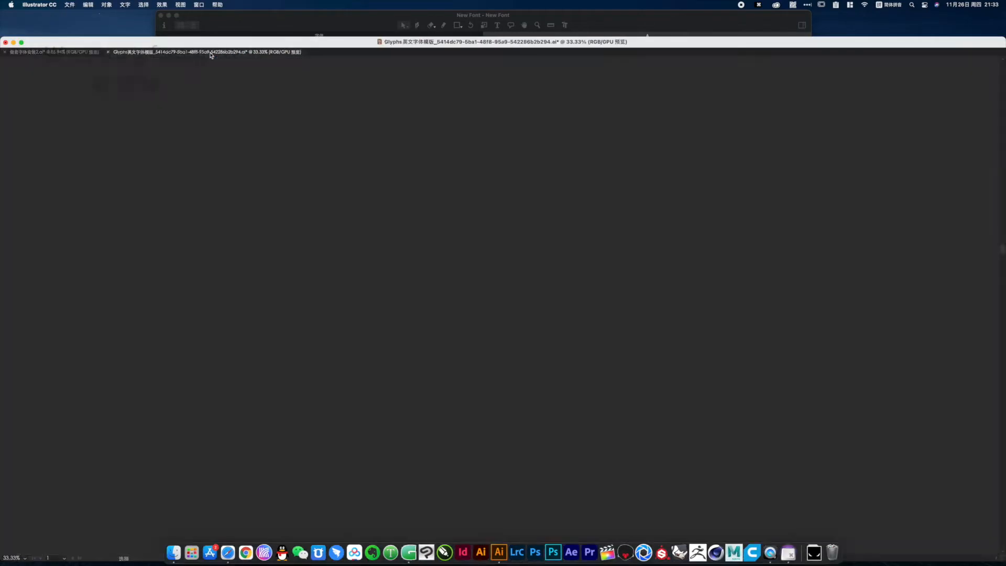
{"action": "left_click", "coordinate": [256, 165], "text": "alt+super"}
{"action": "left_click_drag", "start_coordinate": [270, 192], "coordinate": [286, 195]}
{"action": "left_click_drag", "start_coordinate": [277, 151], "coordinate": [532, 346]}
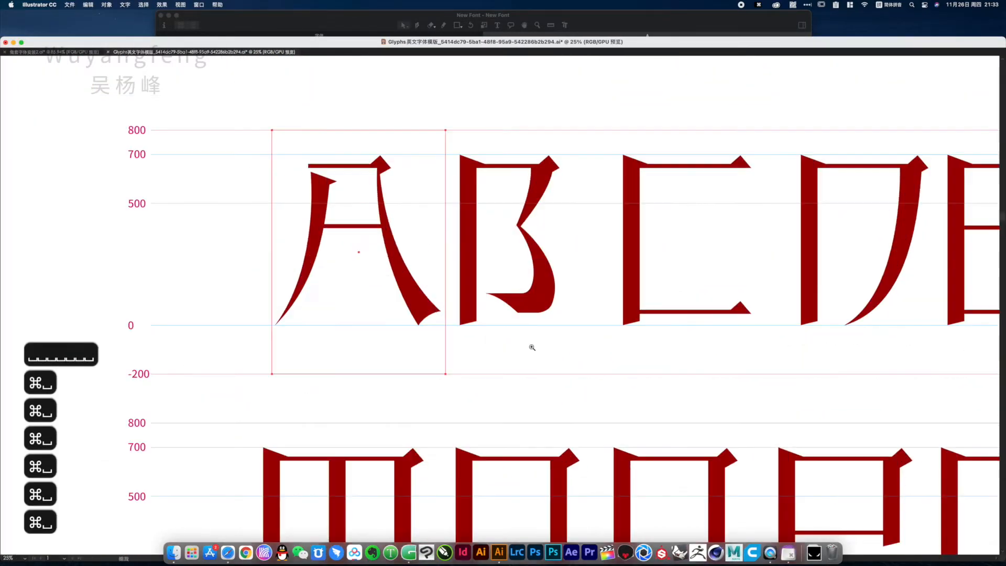
{"action": "left_click_drag", "start_coordinate": [396, 275], "coordinate": [420, 307]}
{"action": "key", "text": "Delete"}
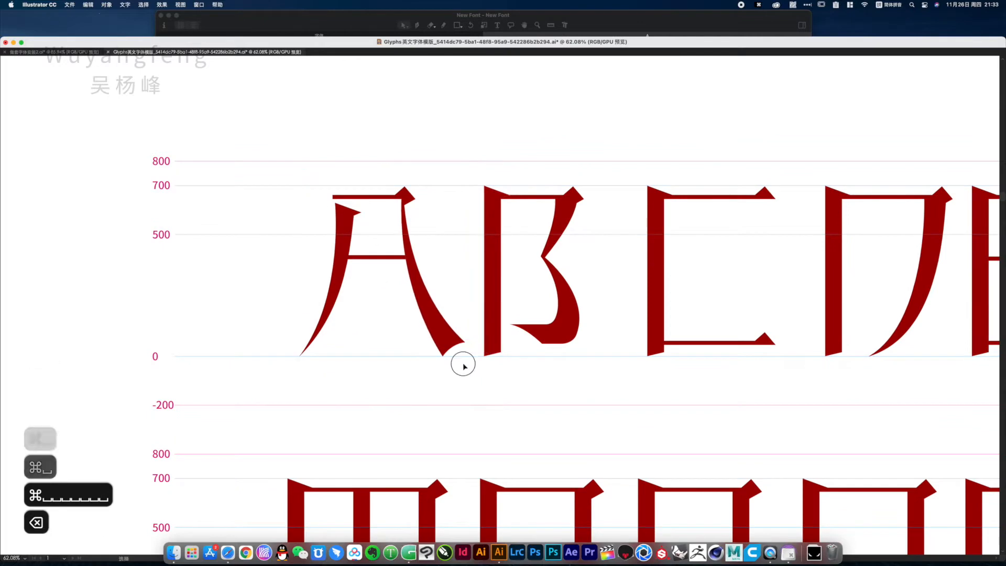
Unite the overlapping strokes of the letter A into one shape and copy it
{"action": "left_click_drag", "start_coordinate": [460, 364], "coordinate": [299, 182]}
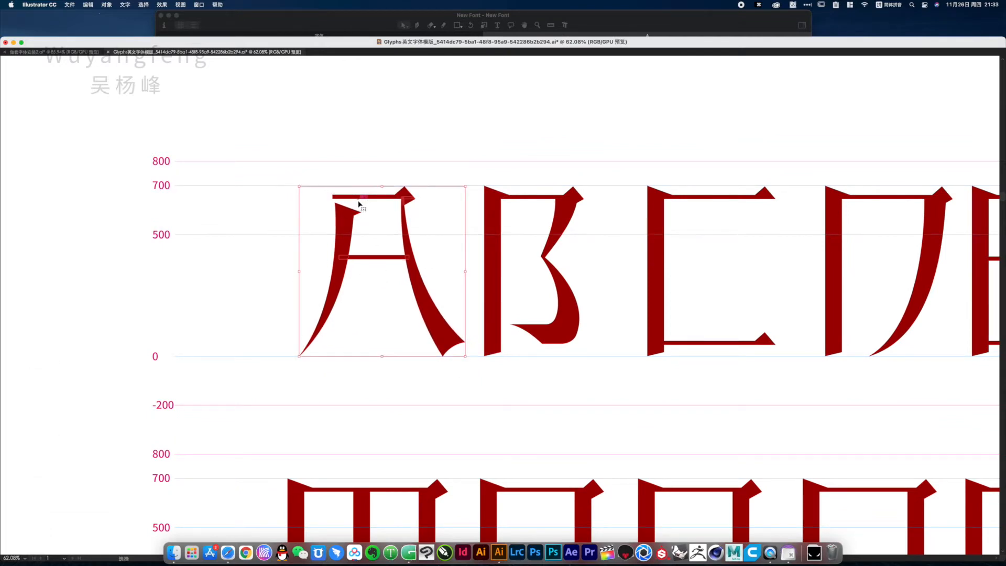
{"action": "key", "text": "super+4"}
{"action": "key", "text": "super+c"}
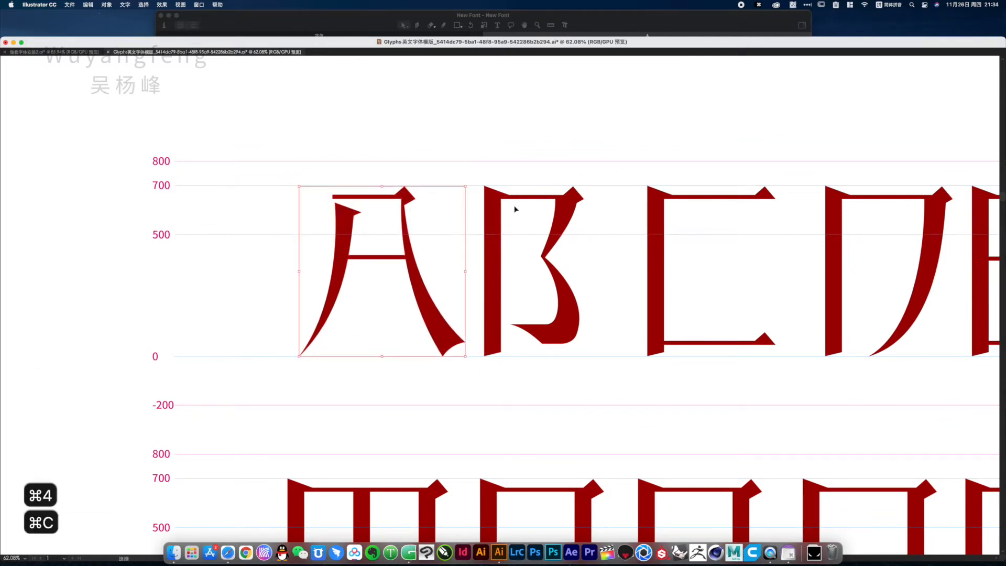
Switch to Glyphs and paste the copied letter outline into the A glyph
{"action": "key", "text": "ctrl+Up"}
{"action": "left_click", "coordinate": [353, 341]}
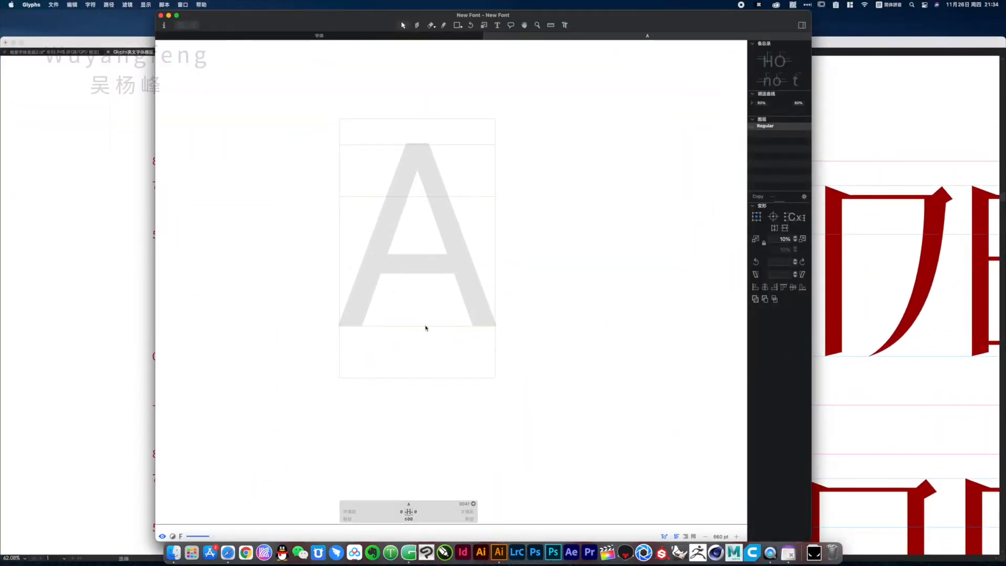
{"action": "key", "text": "super+v"}
{"action": "left_click", "coordinate": [526, 192]}
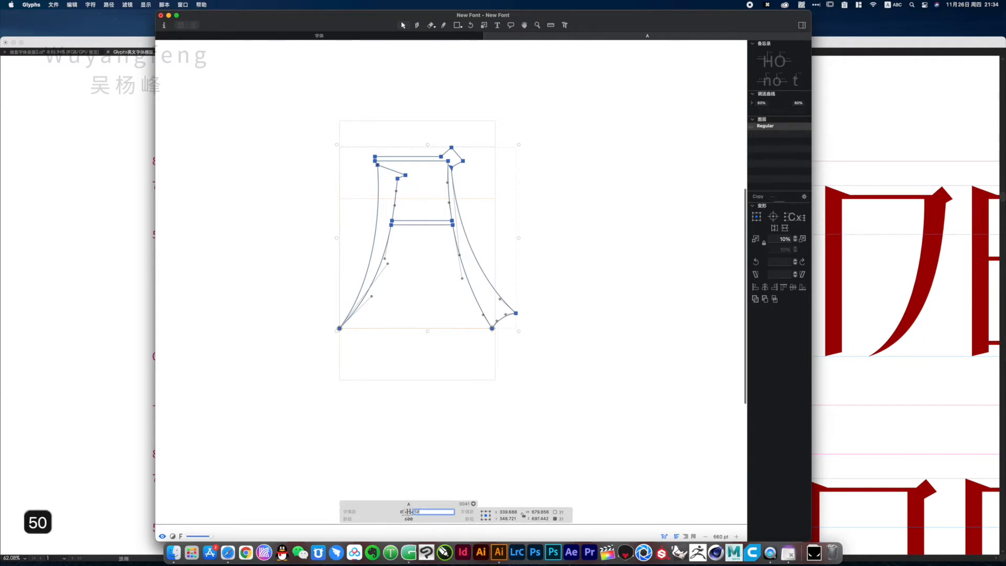
Set the A glyph's left and right sidebearings to 50, then preview it filled and close its edit view
{"action": "type", "text": "5"}
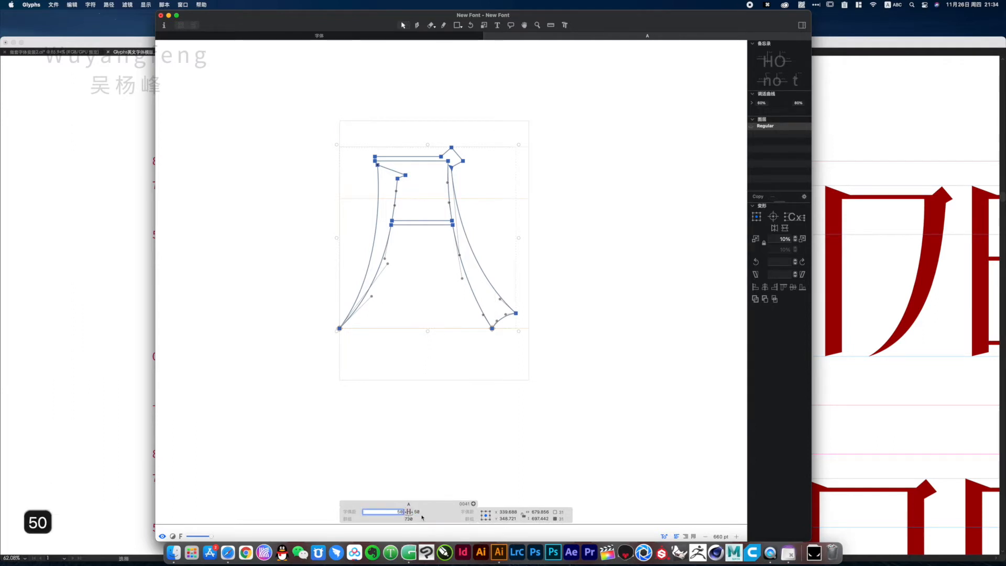
{"action": "left_click", "coordinate": [464, 487]}
{"action": "key", "text": "space"}
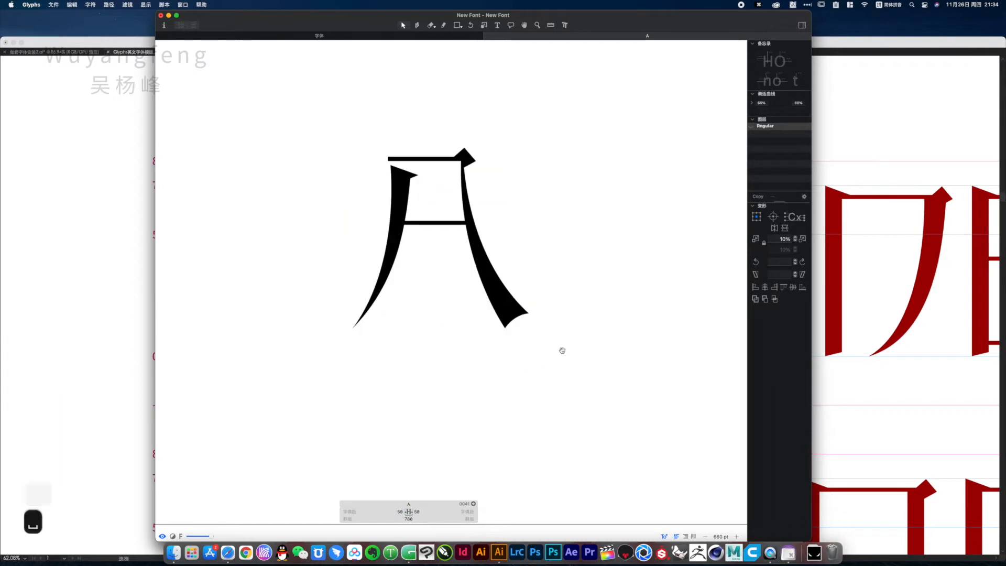
{"action": "scroll", "coordinate": [546, 265], "scroll_direction": "up", "scroll_amount": 2}
{"action": "key", "text": "space"}
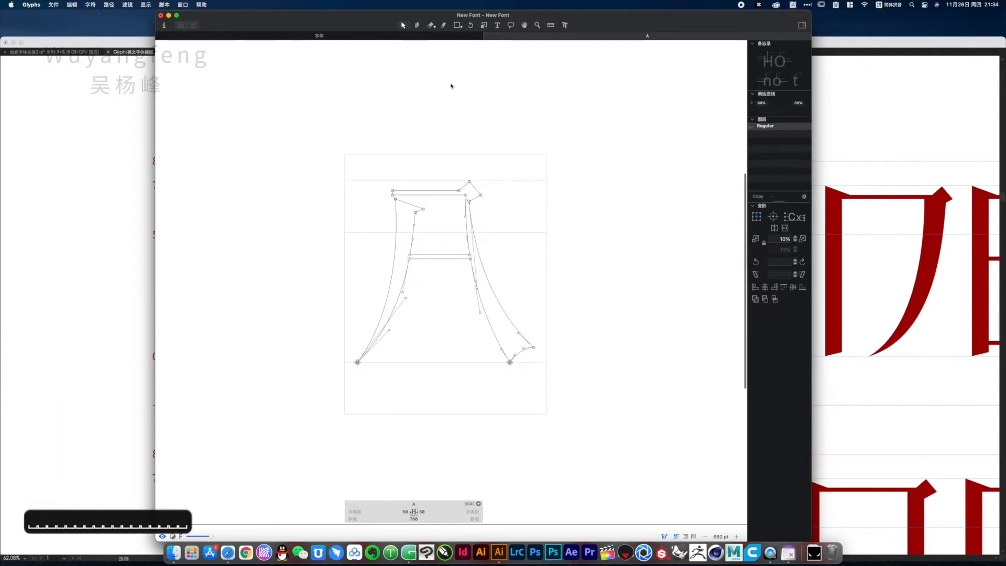
{"action": "left_click", "coordinate": [487, 36]}
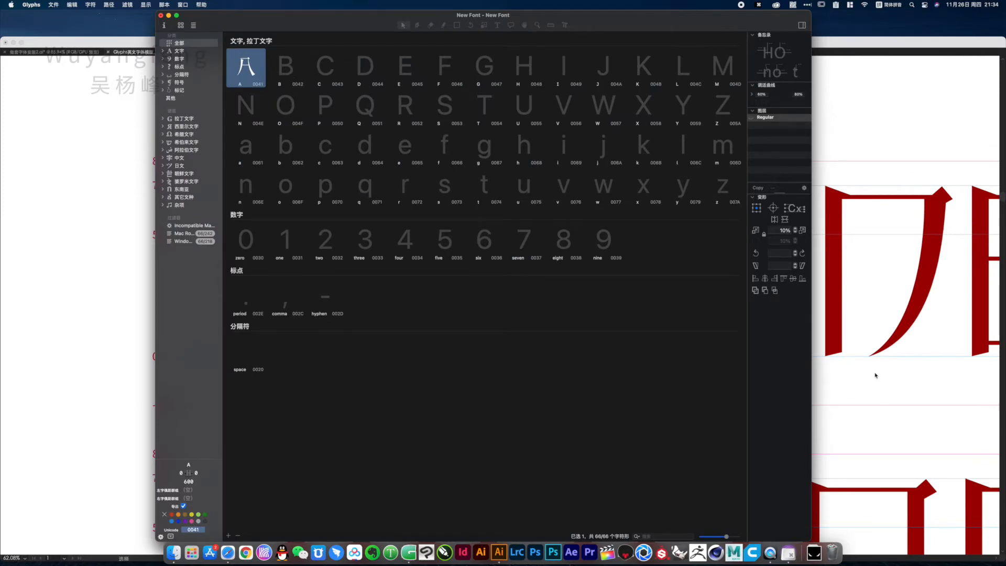
Switch to Illustrator to look over the template's full alphabet, and return to the tutorial notes document
{"action": "left_click", "coordinate": [864, 316]}
{"action": "key", "text": "space"}
{"action": "left_click", "coordinate": [498, 240], "text": "alt+super"}
{"action": "left_click", "coordinate": [498, 241], "text": "alt+super"}
{"action": "left_click", "coordinate": [498, 241], "text": "alt+super"}
{"action": "left_click", "coordinate": [565, 348], "text": "alt+super"}
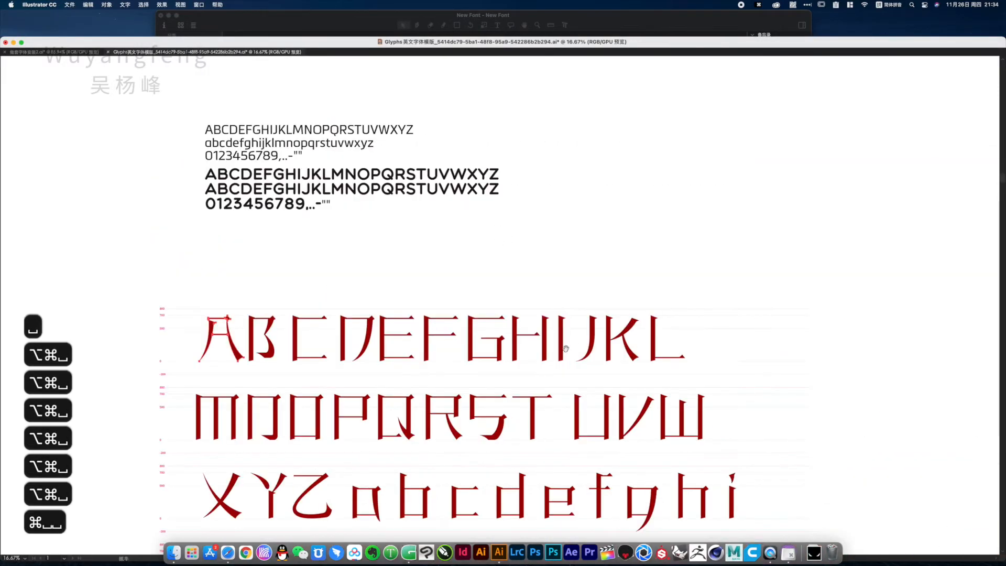
{"action": "left_click_drag", "start_coordinate": [565, 349], "coordinate": [386, 179]}
{"action": "left_click", "coordinate": [75, 52]}
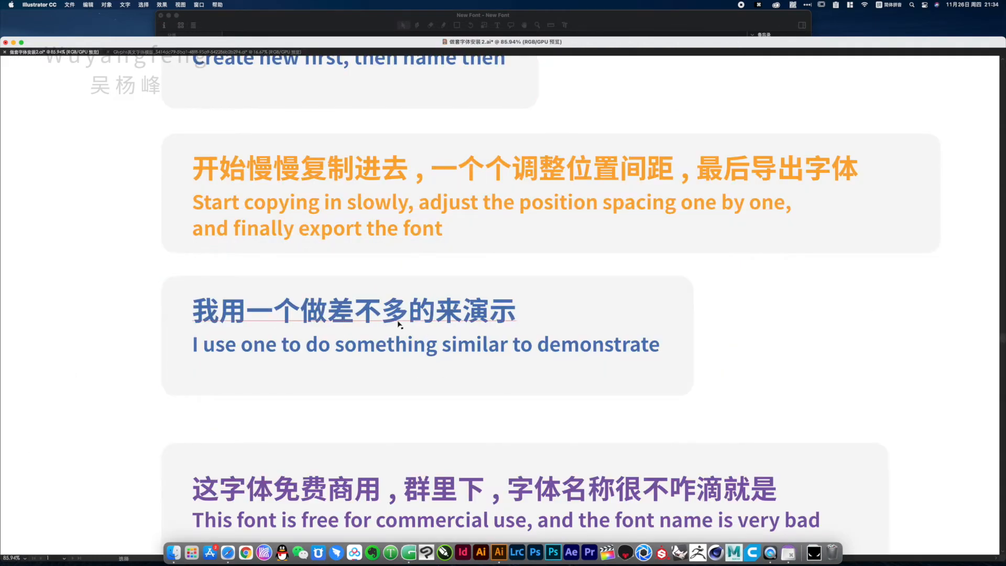
Minimize the notes document and close the New Font file in Glyphs without saving its changes
{"action": "left_click_drag", "start_coordinate": [494, 368], "coordinate": [274, 316]}
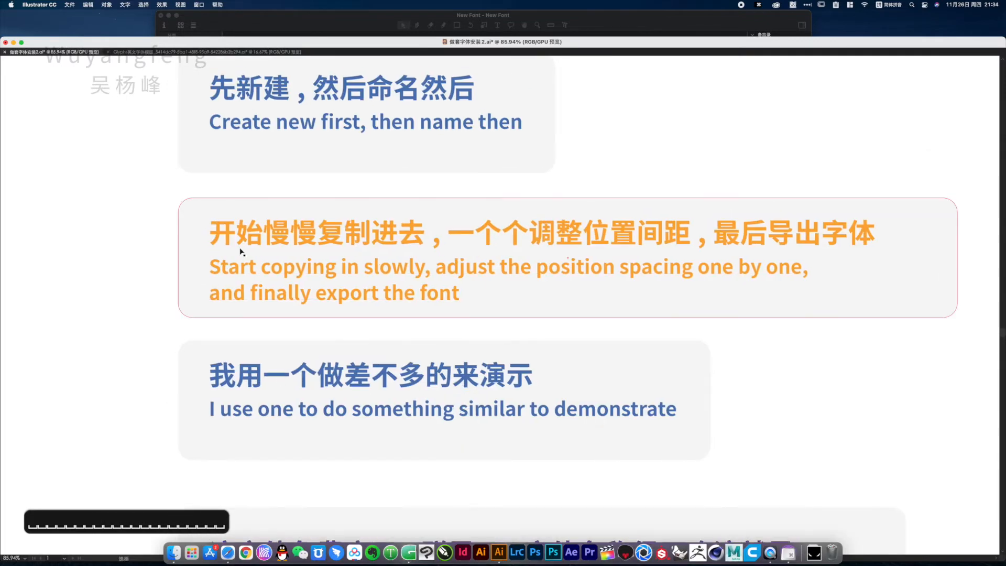
{"action": "left_click_drag", "start_coordinate": [246, 247], "coordinate": [243, 275]}
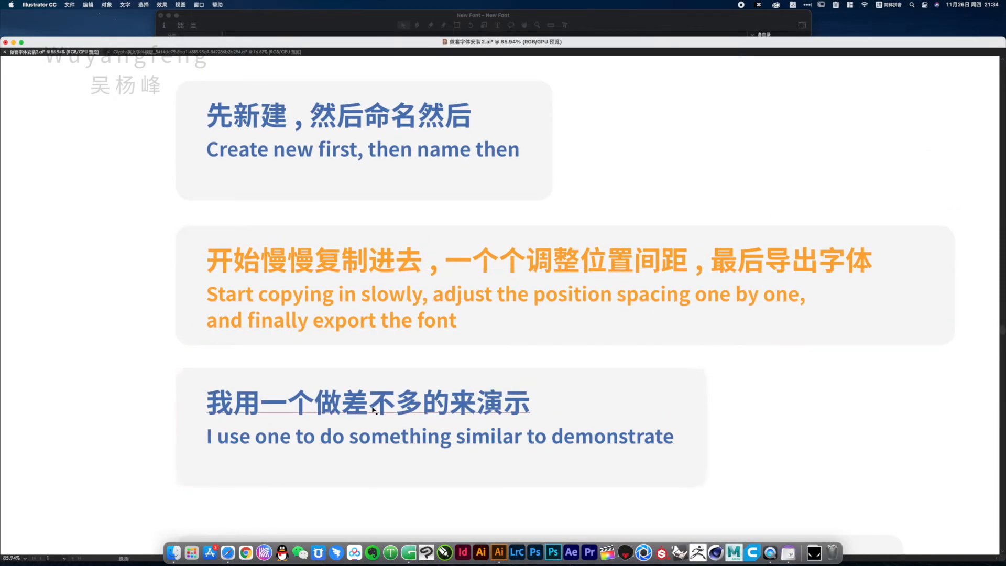
{"action": "left_click_drag", "start_coordinate": [713, 498], "coordinate": [727, 497]}
{"action": "left_click_drag", "start_coordinate": [440, 379], "coordinate": [474, 394]}
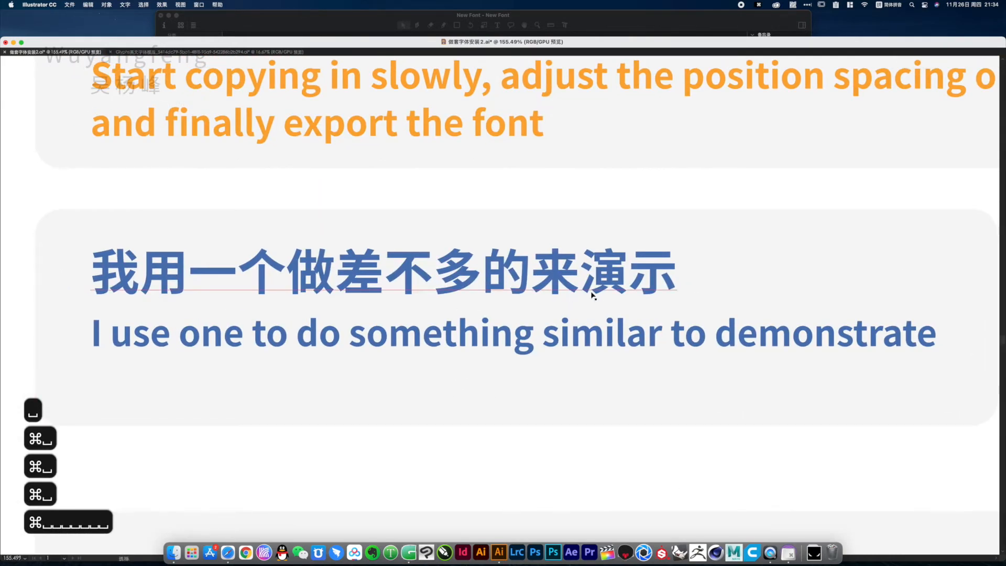
{"action": "left_click", "coordinate": [14, 43]}
{"action": "left_click", "coordinate": [161, 16]}
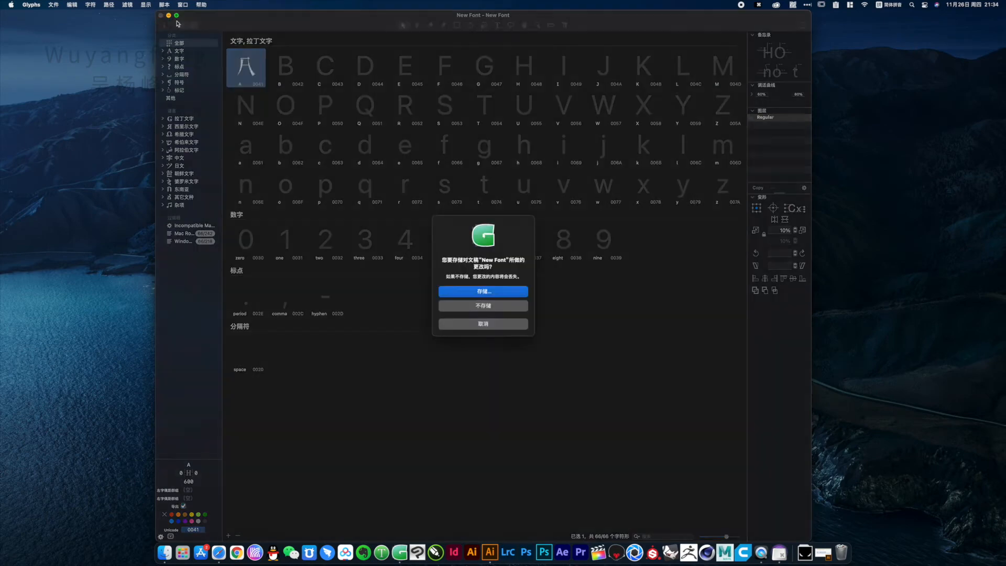
{"action": "left_click", "coordinate": [485, 306]}
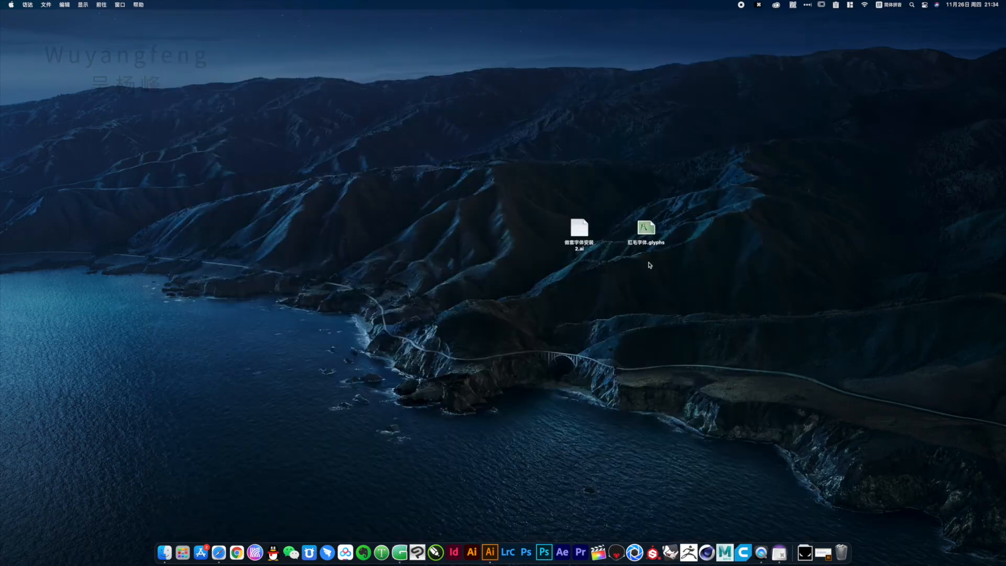
Open the prepared .glyphs font file from the desktop and close its two existing edit views
{"action": "left_click_drag", "start_coordinate": [646, 234], "coordinate": [731, 234]}
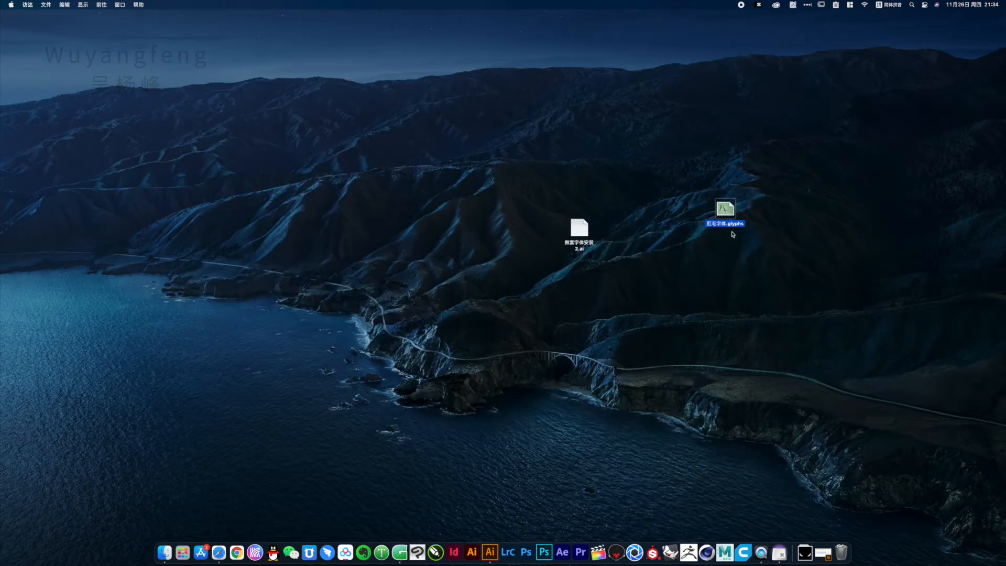
{"action": "double_click", "coordinate": [725, 210]}
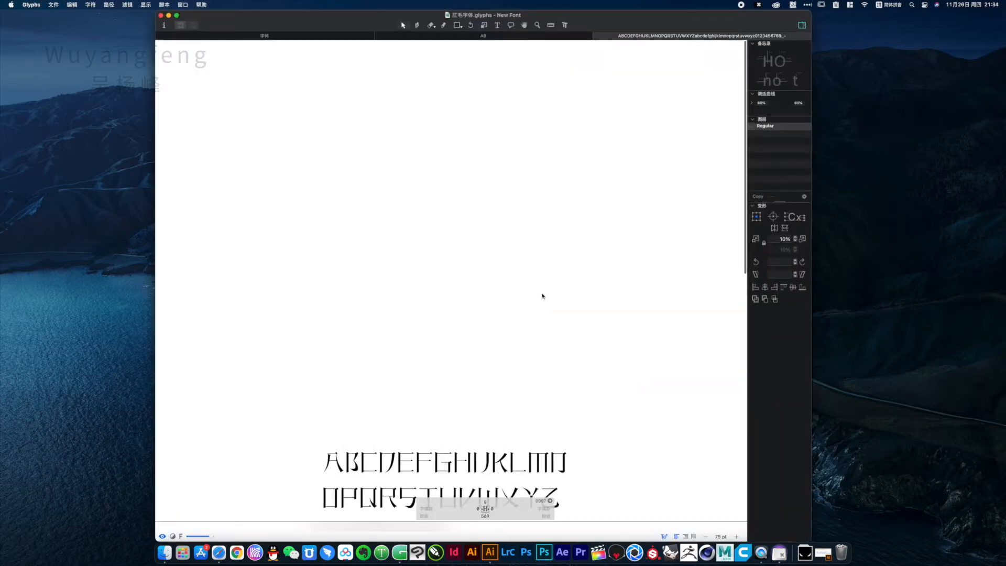
{"action": "left_click_drag", "start_coordinate": [499, 363], "coordinate": [479, 153]}
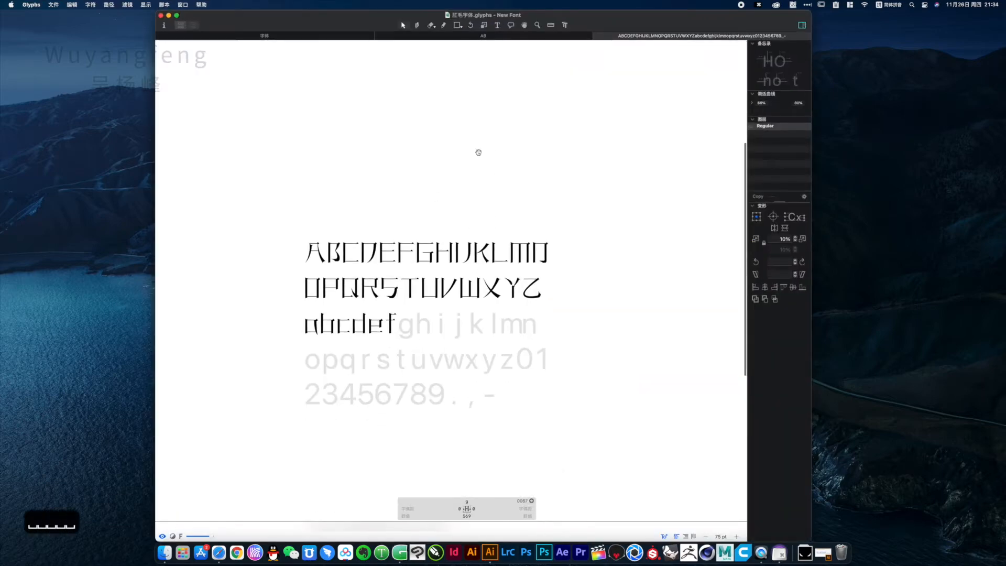
{"action": "left_click", "coordinate": [441, 37]}
{"action": "left_click", "coordinate": [379, 36]}
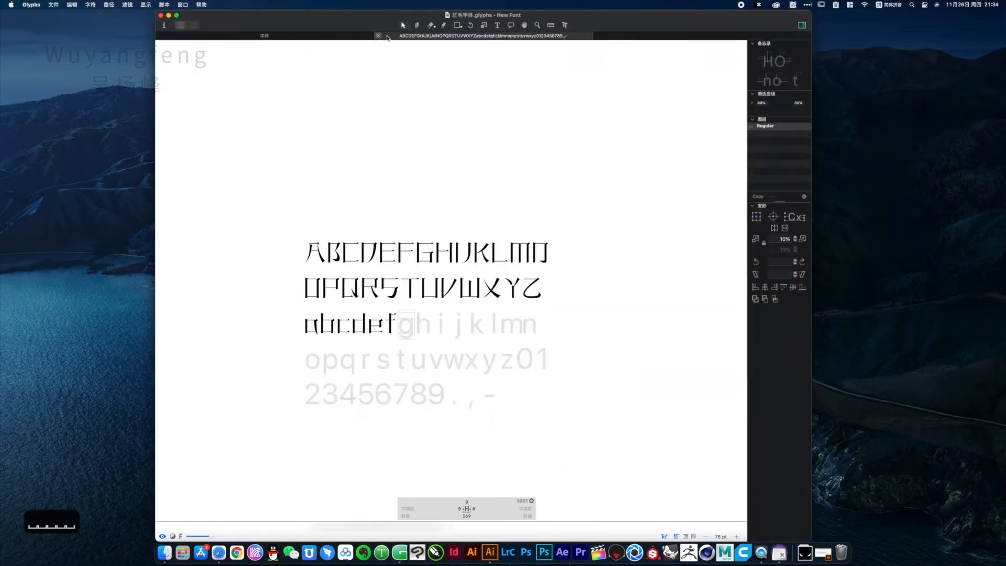
{"action": "left_click", "coordinate": [379, 36]}
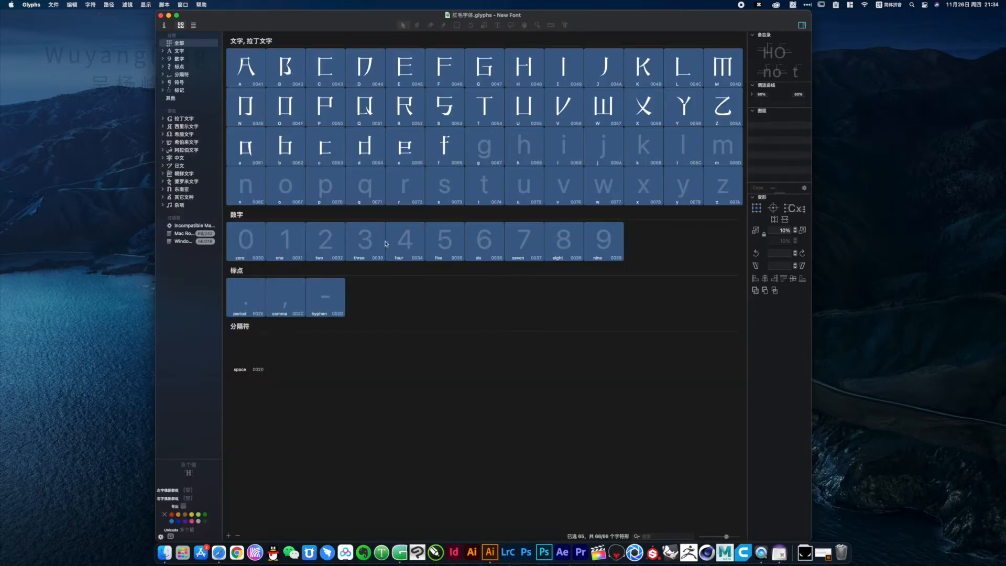
Select all glyphs from A through hyphen and open them together in a new edit view
{"action": "left_click", "coordinate": [604, 249]}
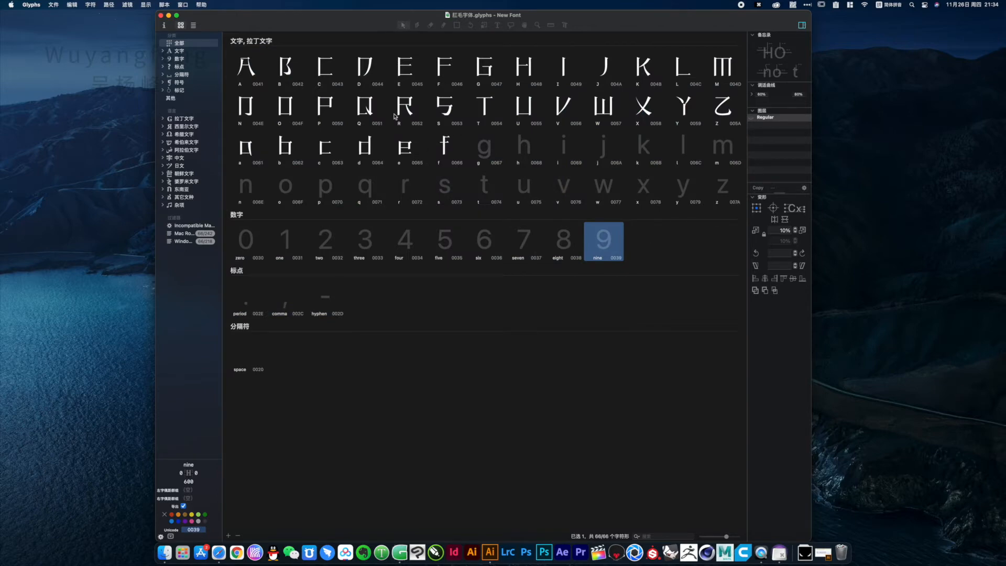
{"action": "left_click_drag", "start_coordinate": [243, 67], "coordinate": [732, 292]}
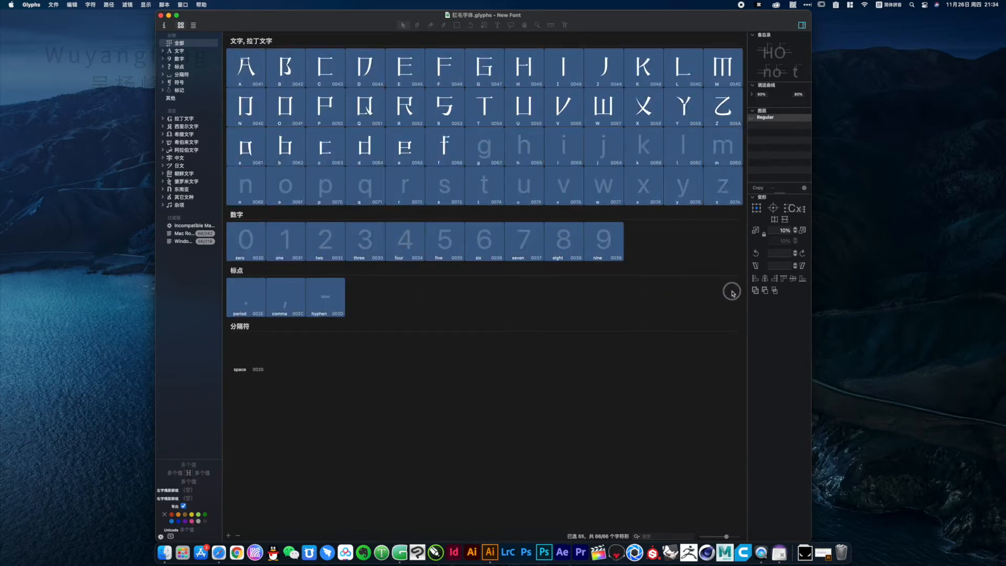
{"action": "double_click", "coordinate": [605, 242]}
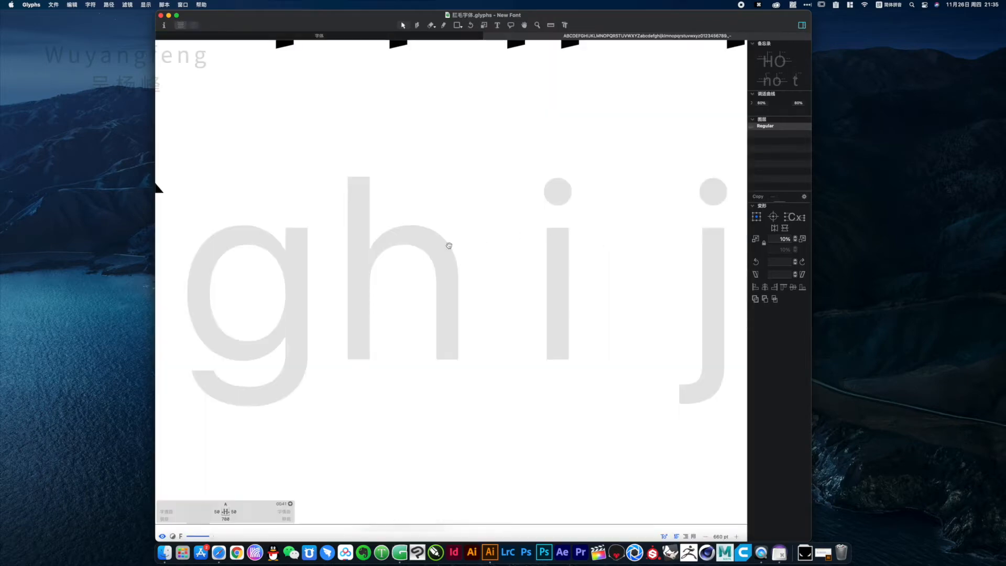
{"action": "key", "text": "alt+super+space"}
{"action": "left_click", "coordinate": [414, 231], "text": "alt+super"}
{"action": "left_click", "coordinate": [413, 231], "text": "alt+super"}
{"action": "left_click", "coordinate": [414, 232], "text": "alt+super"}
{"action": "left_click", "coordinate": [414, 231], "text": "alt+super"}
{"action": "left_click", "coordinate": [414, 232], "text": "alt+super"}
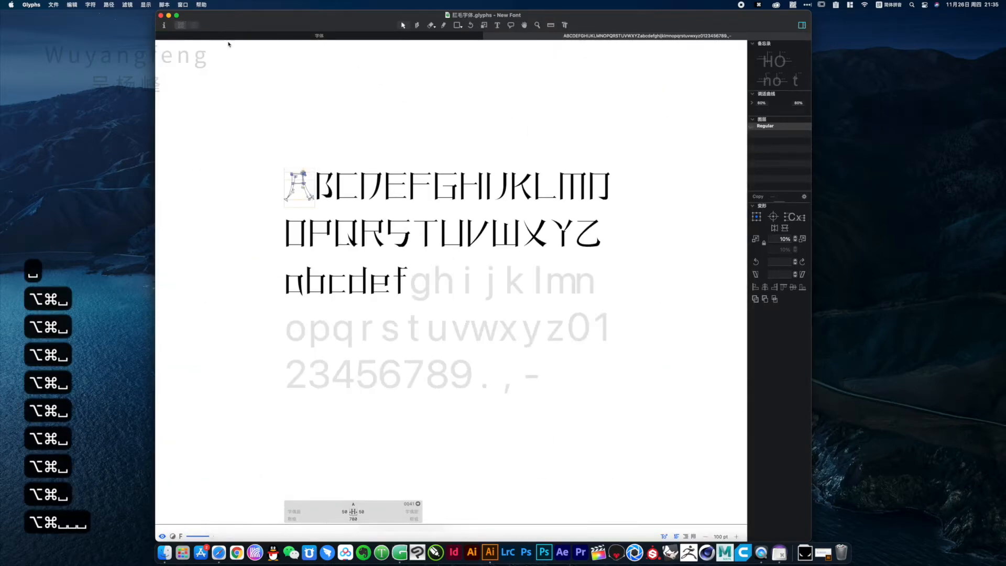
Bring up the Illustrator letter template and arrange its window side by side with the Glyphs window without overlap
{"action": "left_click_drag", "start_coordinate": [245, 25], "coordinate": [1005, 94]}
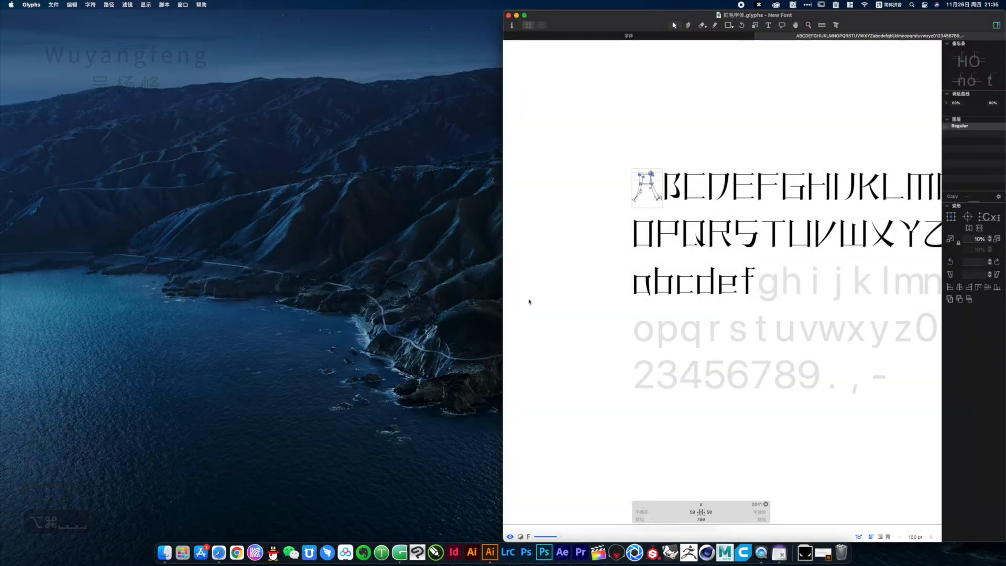
{"action": "left_click", "coordinate": [491, 559]}
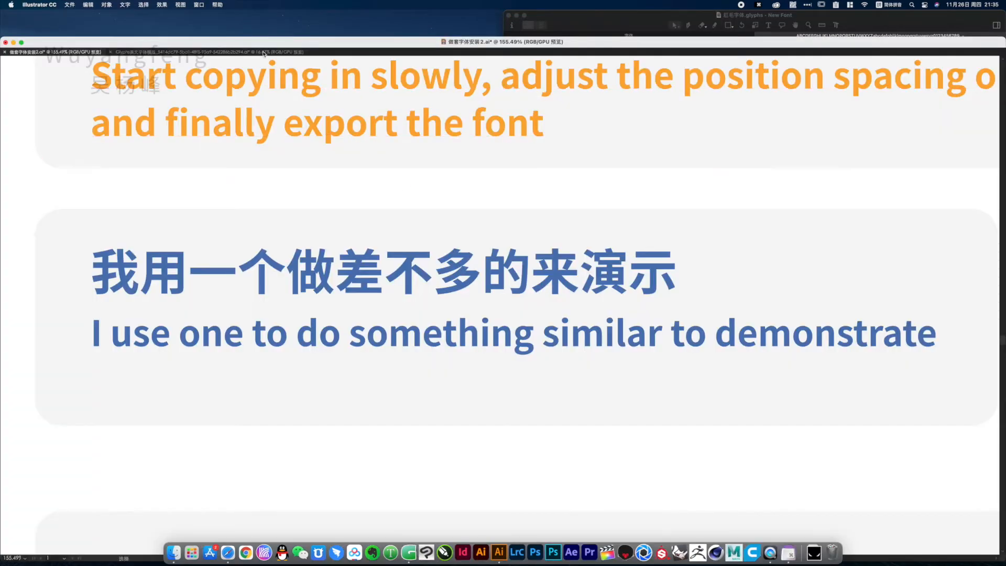
{"action": "left_click", "coordinate": [264, 52]}
{"action": "left_click_drag", "start_coordinate": [352, 42], "coordinate": [0, 47]}
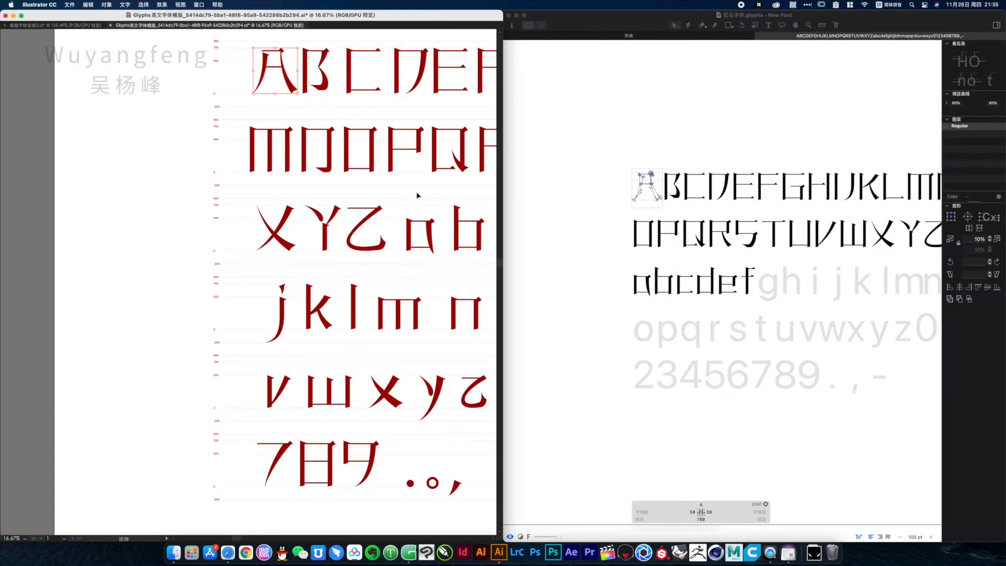
{"action": "left_click_drag", "start_coordinate": [406, 222], "coordinate": [210, 266]}
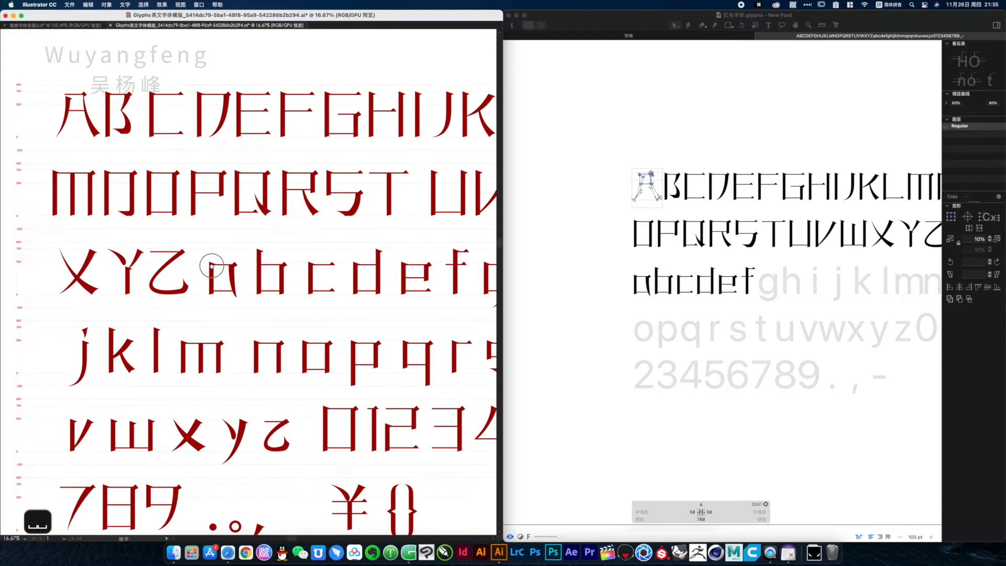
{"action": "left_click_drag", "start_coordinate": [504, 235], "coordinate": [373, 220]}
{"action": "left_click", "coordinate": [506, 247]}
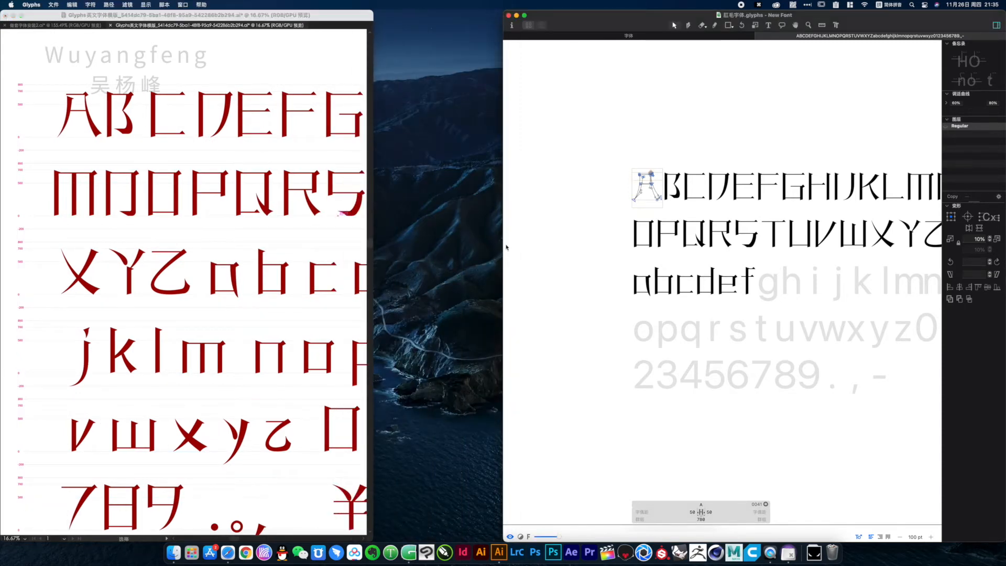
{"action": "left_click_drag", "start_coordinate": [503, 245], "coordinate": [379, 244]}
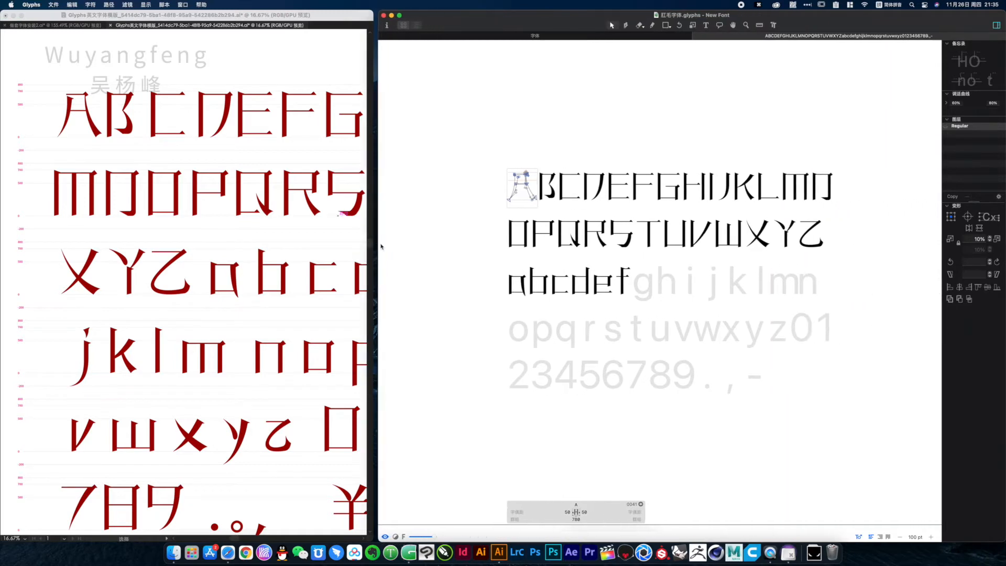
Make g the active glyph in Glyphs, then unite the strokes of the template's lowercase g in Illustrator and copy it
{"action": "left_click", "coordinate": [283, 246]}
{"action": "left_click", "coordinate": [640, 288]}
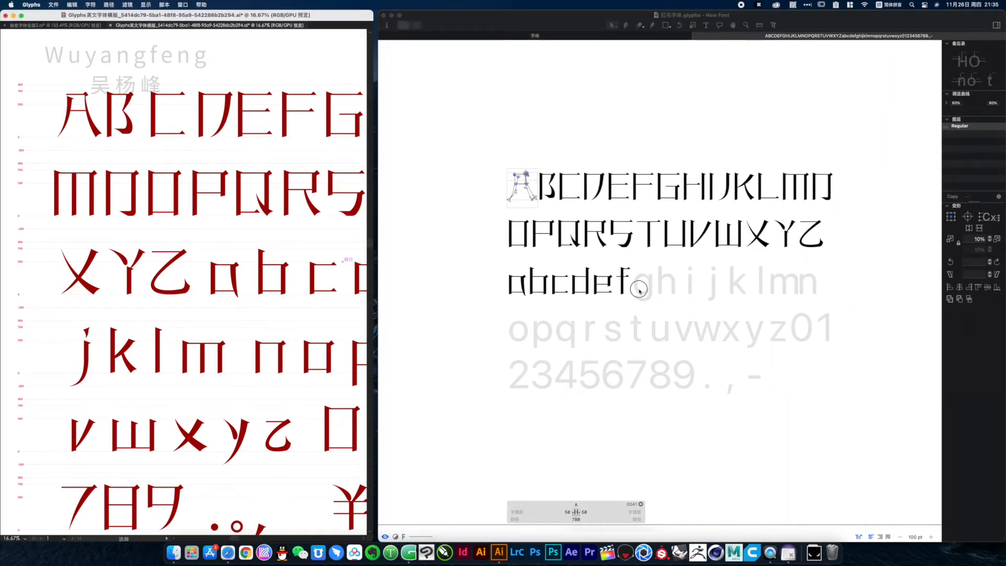
{"action": "left_click", "coordinate": [289, 300]}
{"action": "left_click_drag", "start_coordinate": [331, 327], "coordinate": [119, 307]}
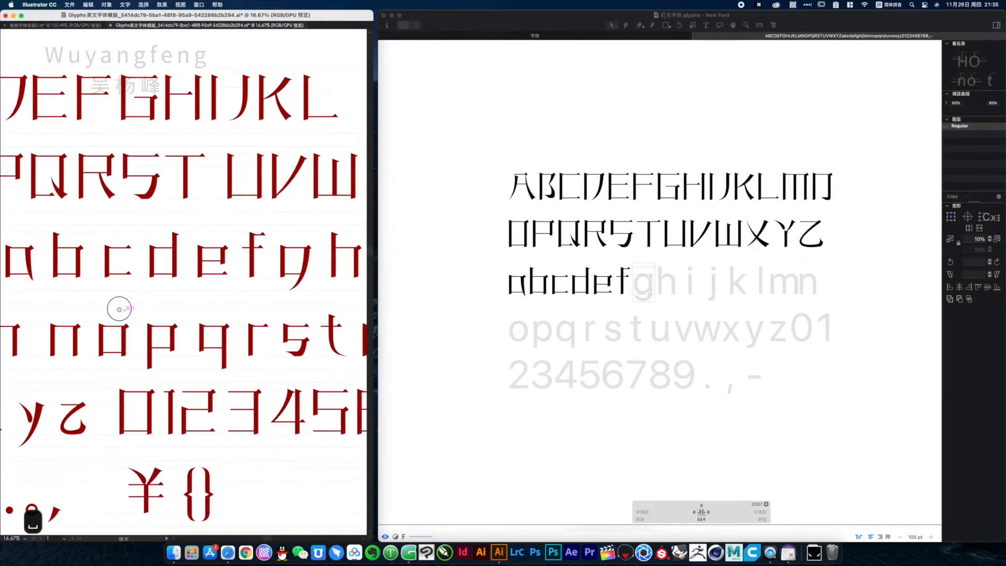
{"action": "left_click_drag", "start_coordinate": [236, 289], "coordinate": [178, 277]}
{"action": "left_click_drag", "start_coordinate": [253, 241], "coordinate": [281, 307]}
{"action": "left_click_drag", "start_coordinate": [172, 316], "coordinate": [193, 259]}
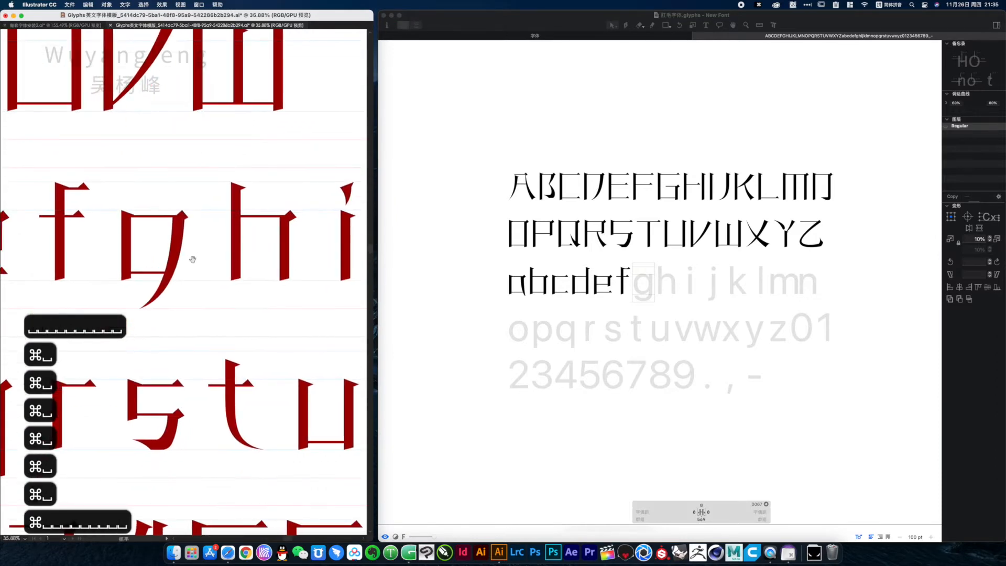
{"action": "left_click_drag", "start_coordinate": [119, 212], "coordinate": [196, 318]}
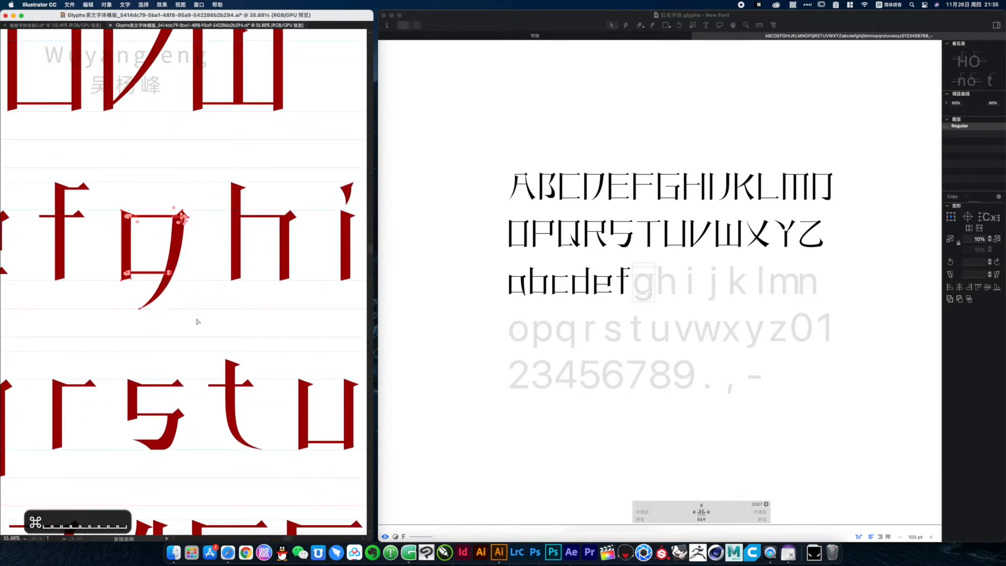
{"action": "key", "text": "super+4"}
{"action": "key", "text": "super+c"}
Switch to Glyphs and paste the copied outline into the g glyph
{"action": "left_click", "coordinate": [657, 295]}
{"action": "left_click_drag", "start_coordinate": [617, 256], "coordinate": [625, 295]}
{"action": "left_click", "coordinate": [608, 275], "text": "alt+super"}
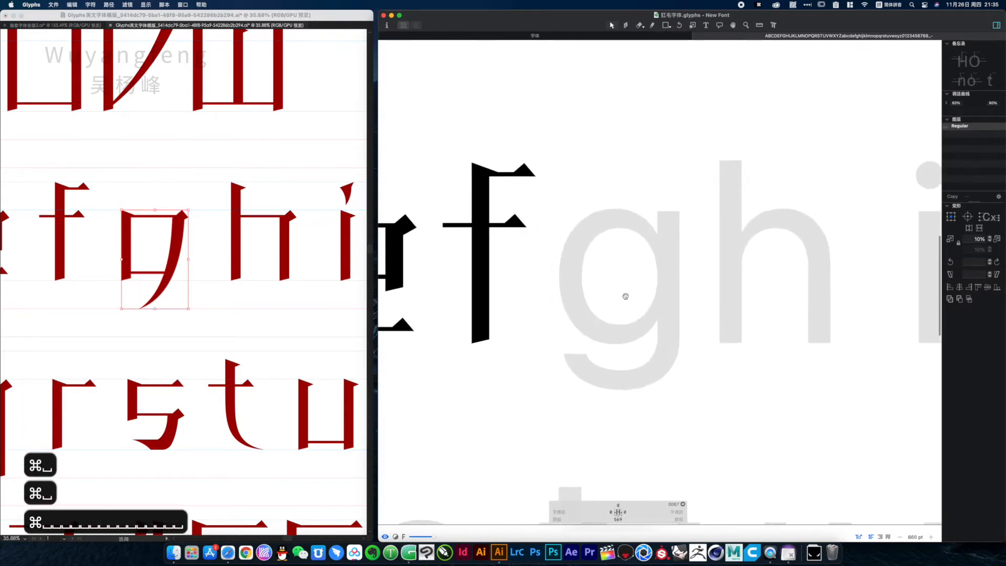
{"action": "key", "text": "super+v"}
{"action": "left_click", "coordinate": [527, 192]}
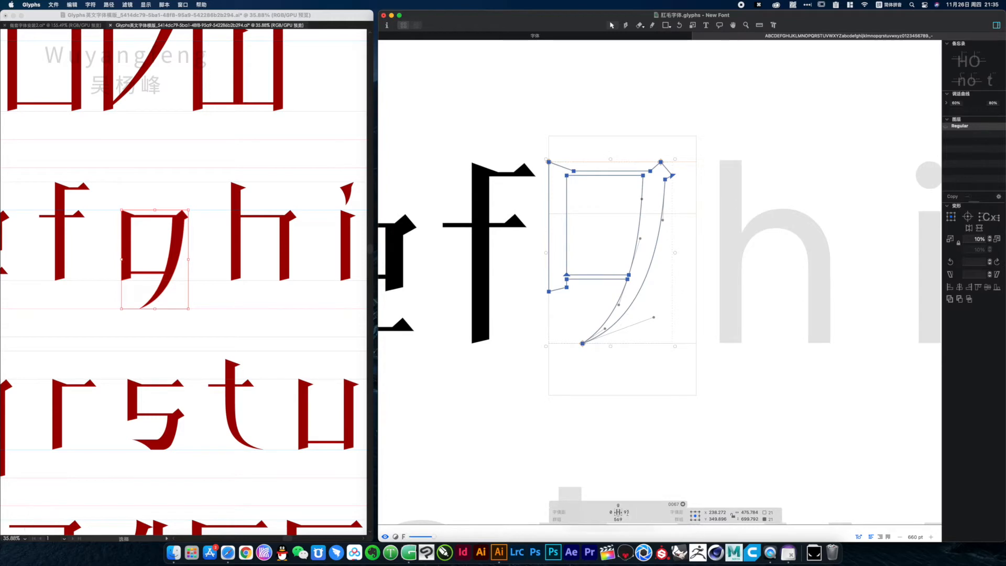
Set the g glyph's left and right sidebearings to 50 and preview it filled
{"action": "left_click", "coordinate": [627, 513]}
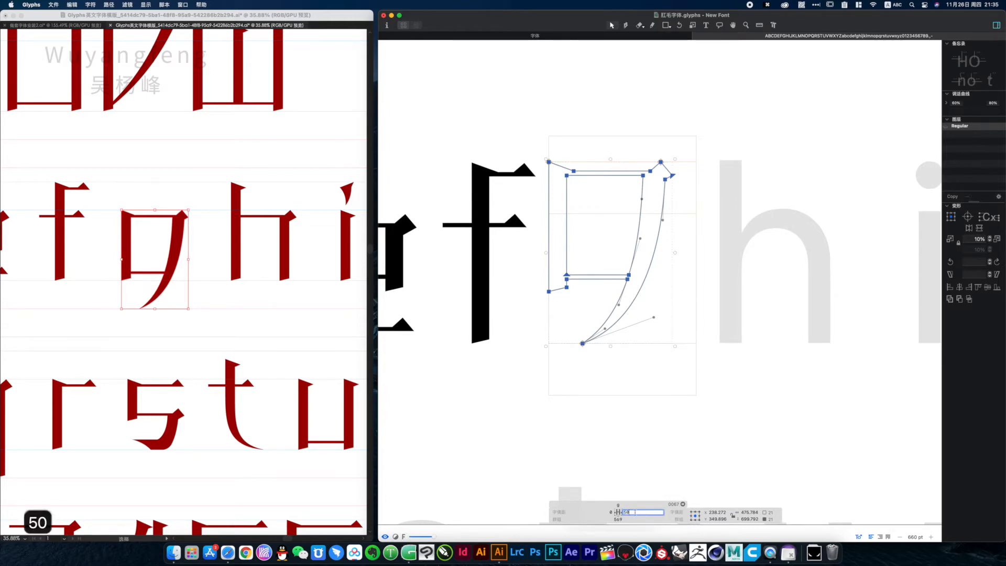
{"action": "type", "text": "58"}
{"action": "left_click", "coordinate": [611, 513]}
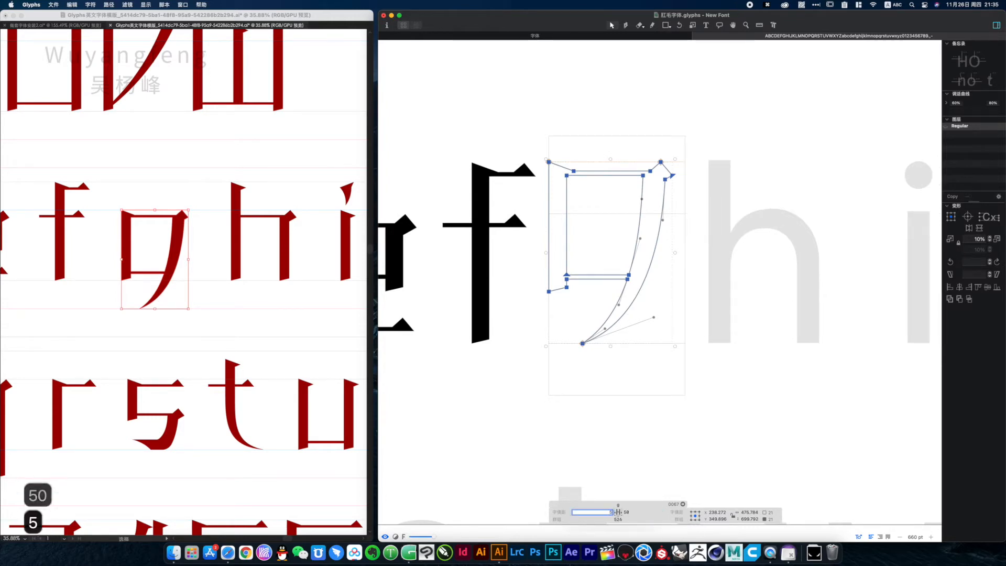
{"action": "left_click", "coordinate": [637, 515]}
{"action": "left_click", "coordinate": [705, 414]}
{"action": "key", "text": "space"}
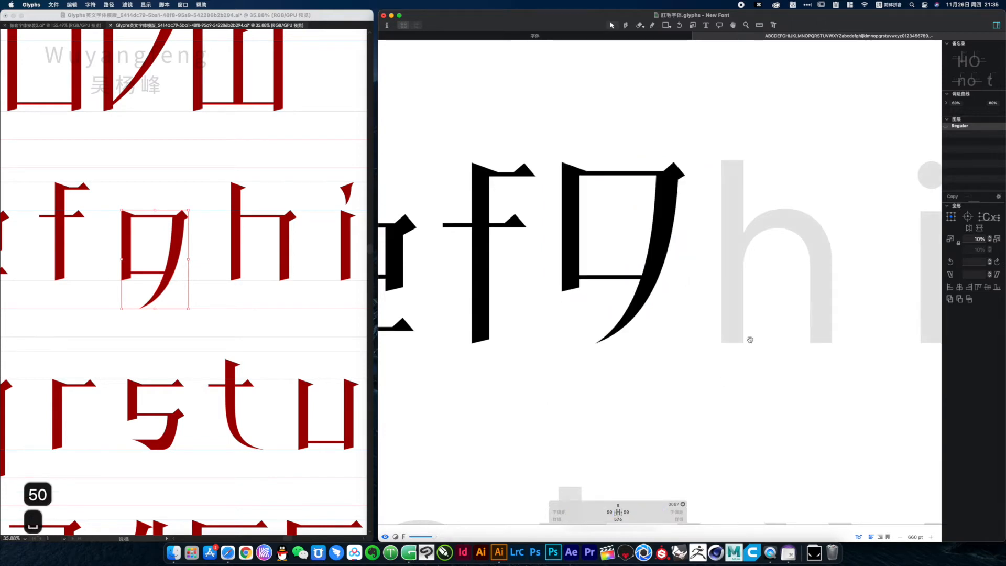
Make h the active glyph, then unite the strokes of the Illustrator template's lowercase h and copy it
{"action": "left_click_drag", "start_coordinate": [731, 341], "coordinate": [581, 369]}
{"action": "double_click", "coordinate": [588, 278]}
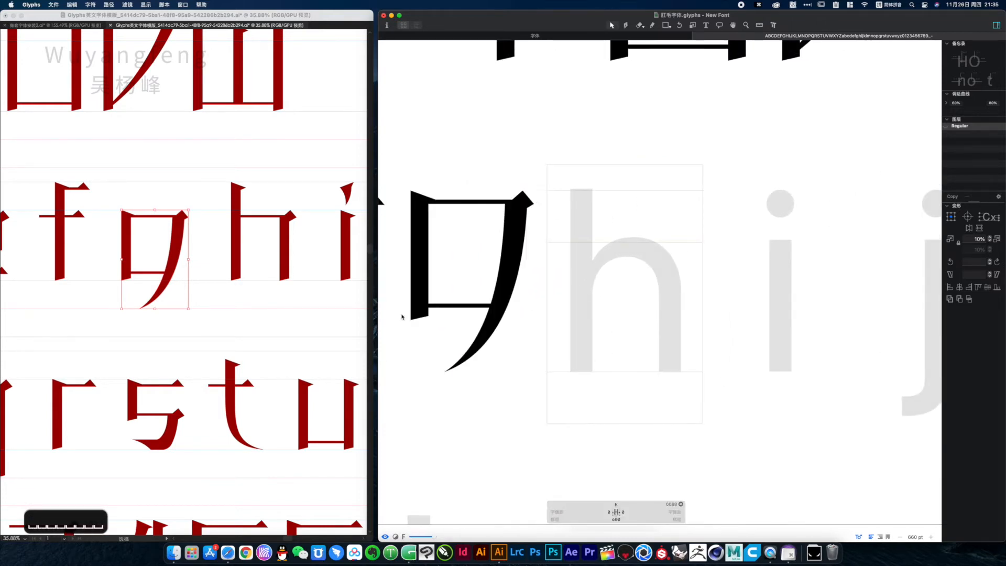
{"action": "left_click", "coordinate": [229, 231]}
{"action": "left_click", "coordinate": [296, 289]}
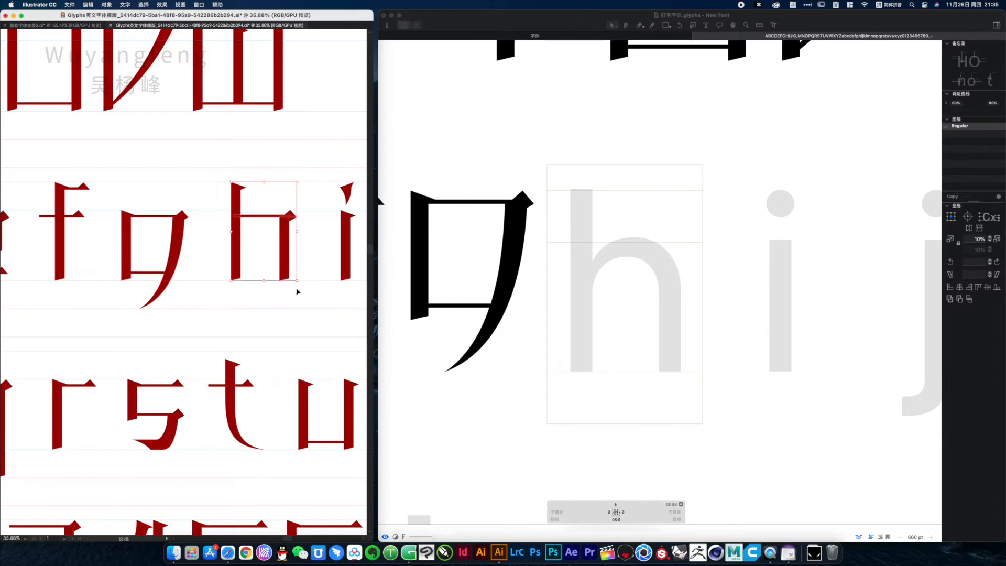
{"action": "key", "text": "super+4"}
Switch to Glyphs, paste the copied outline into the h glyph and set its left and right sidebearings to 50
{"action": "left_click", "coordinate": [606, 302]}
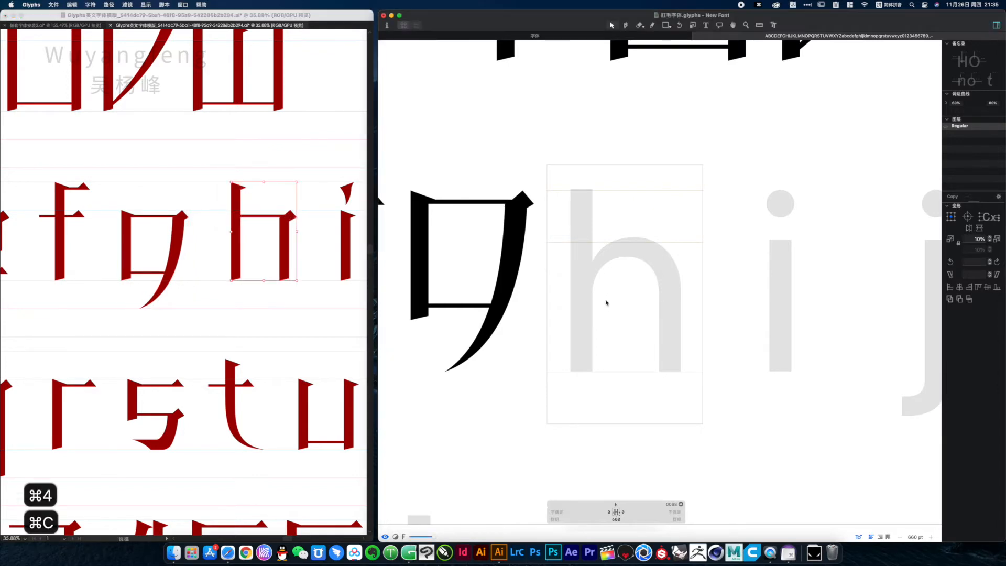
{"action": "key", "text": "super+v"}
{"action": "key", "text": "Return"}
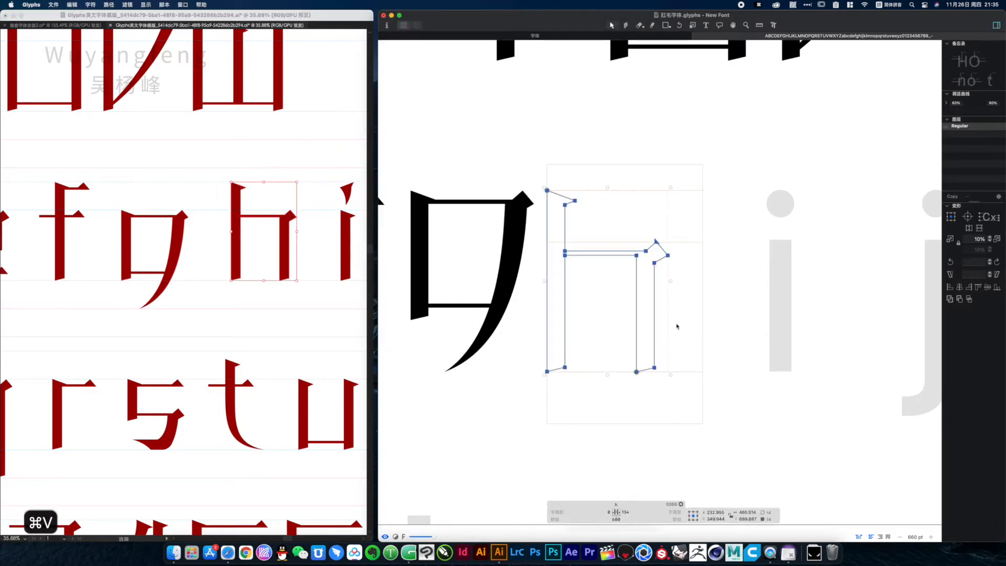
{"action": "left_click", "coordinate": [625, 512]}
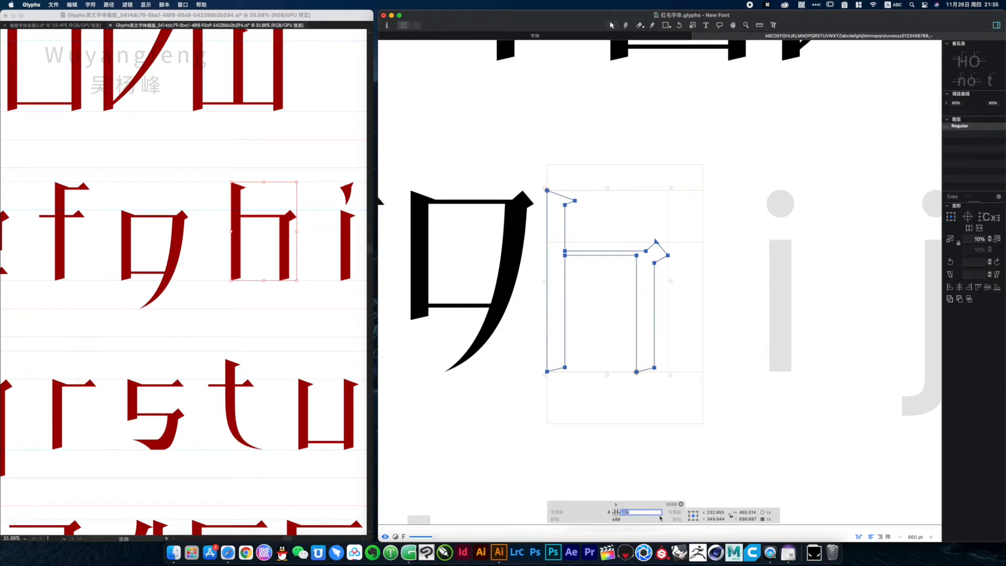
{"action": "left_click", "coordinate": [609, 513]}
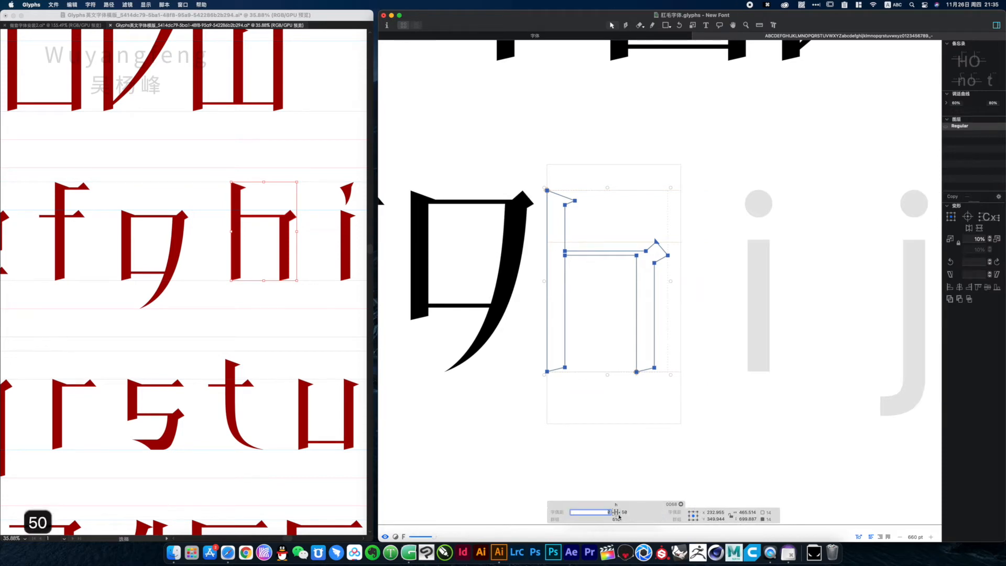
{"action": "left_click", "coordinate": [626, 512]}
{"action": "left_click", "coordinate": [745, 447]}
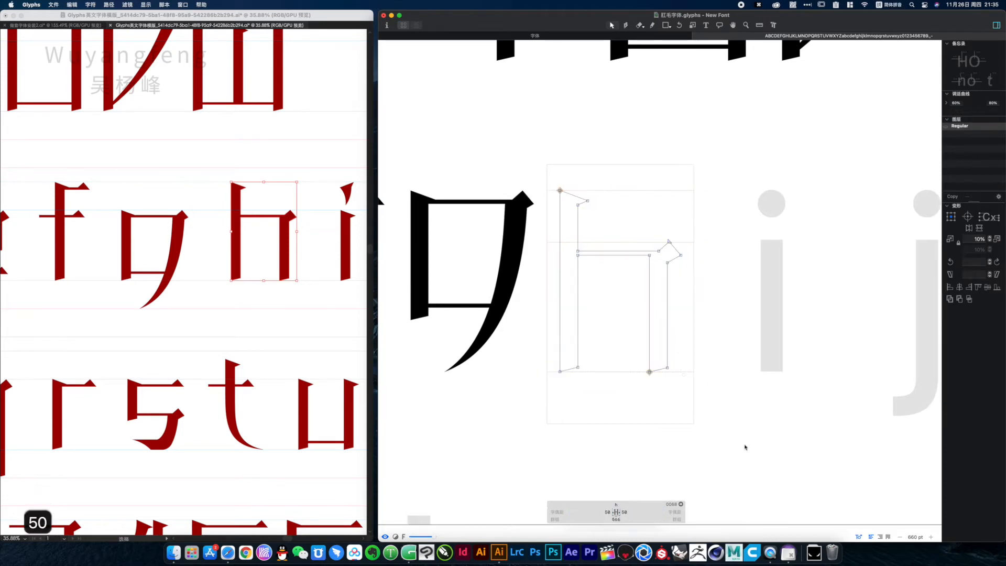
Make i the active glyph, then select both parts of the lowercase i in the Illustrator template and copy them
{"action": "key", "text": "space"}
{"action": "left_click_drag", "start_coordinate": [782, 389], "coordinate": [516, 395]}
{"action": "double_click", "coordinate": [509, 341]}
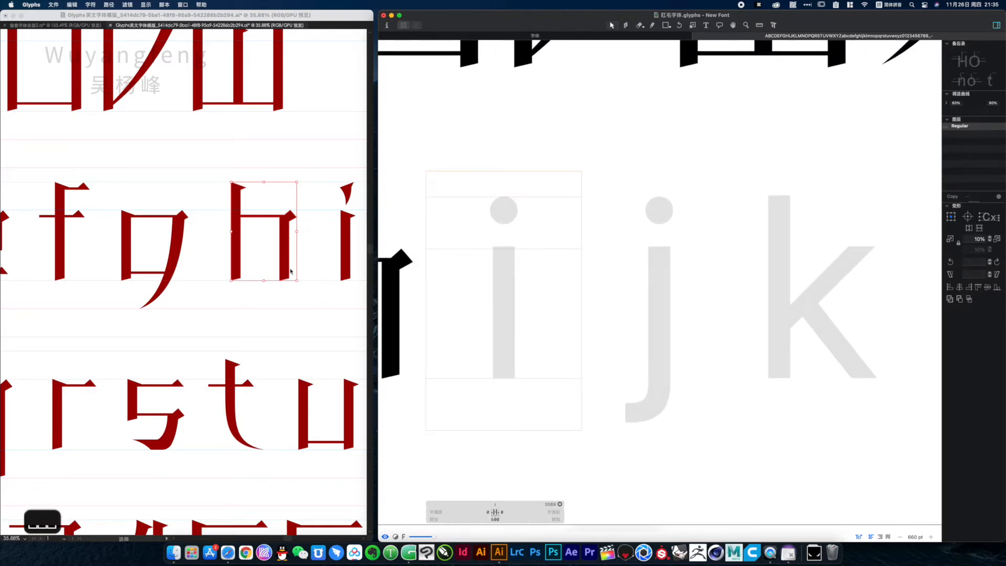
{"action": "left_click", "coordinate": [303, 301]}
{"action": "key", "text": "space"}
{"action": "left_click_drag", "start_coordinate": [322, 279], "coordinate": [231, 288]}
{"action": "left_click_drag", "start_coordinate": [310, 329], "coordinate": [309, 328]}
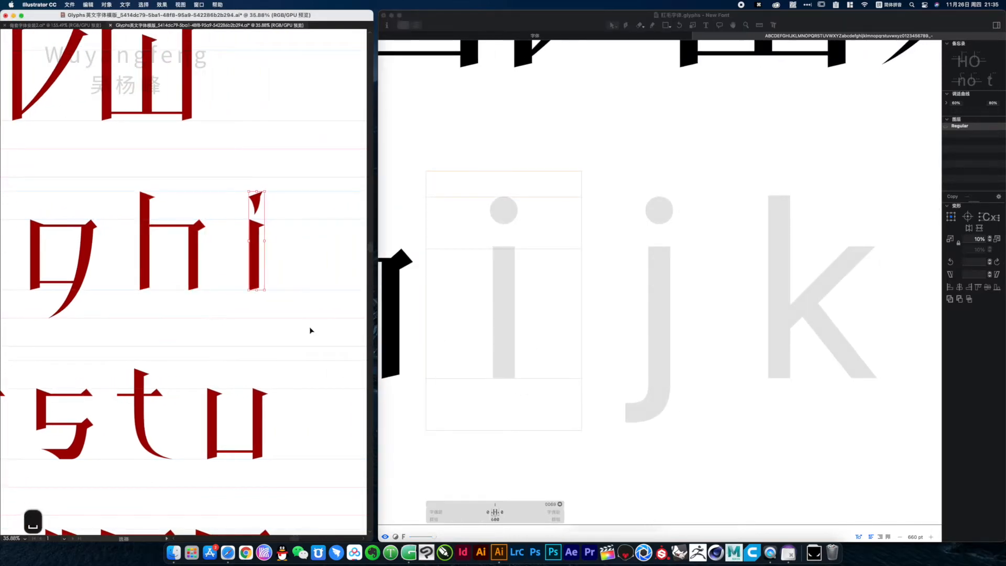
{"action": "key", "text": "cmd+c"}
Switch to Glyphs, paste the copied outline into the i glyph and move it to the middle of the glyph box
{"action": "left_click", "coordinate": [521, 329]}
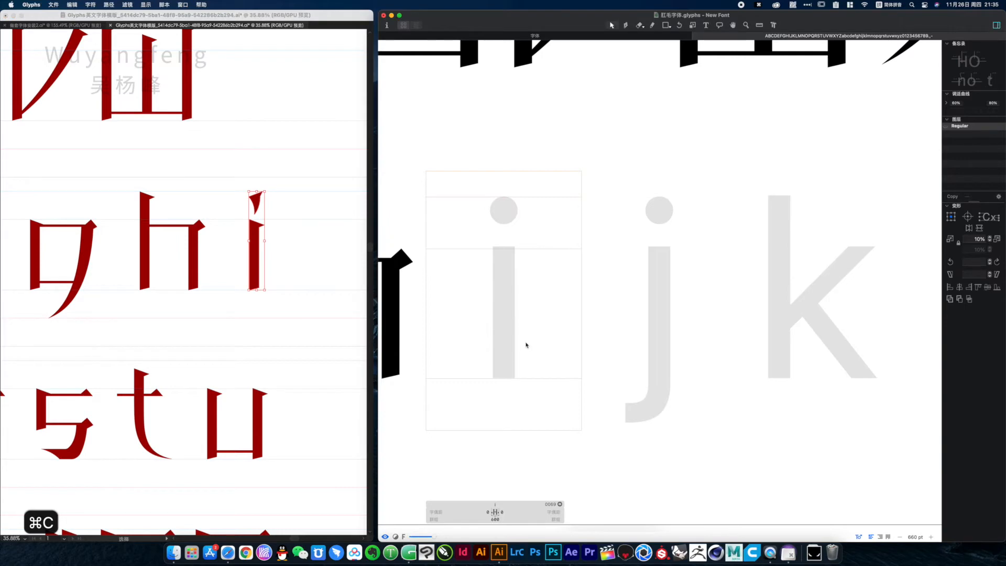
{"action": "key", "text": "super+v"}
{"action": "key", "text": "Return"}
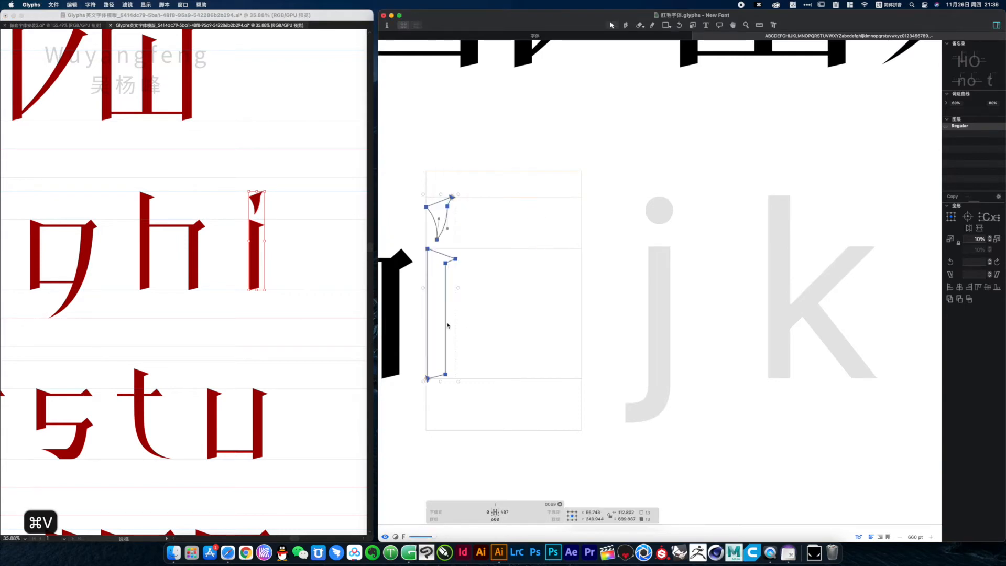
{"action": "left_click_drag", "start_coordinate": [446, 325], "coordinate": [520, 329]}
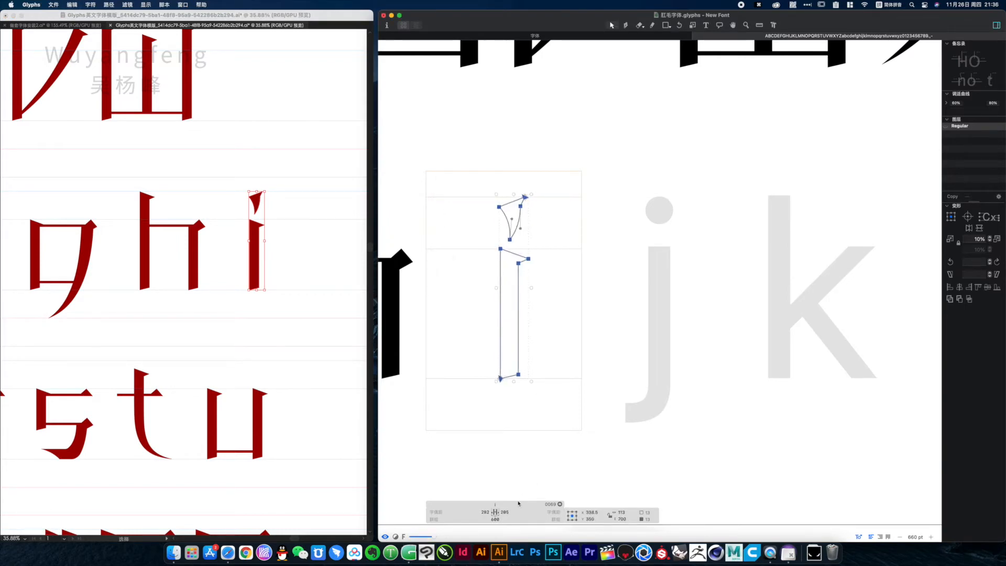
Set the i glyph's right and left sidebearings to 50
{"action": "left_click", "coordinate": [504, 513]}
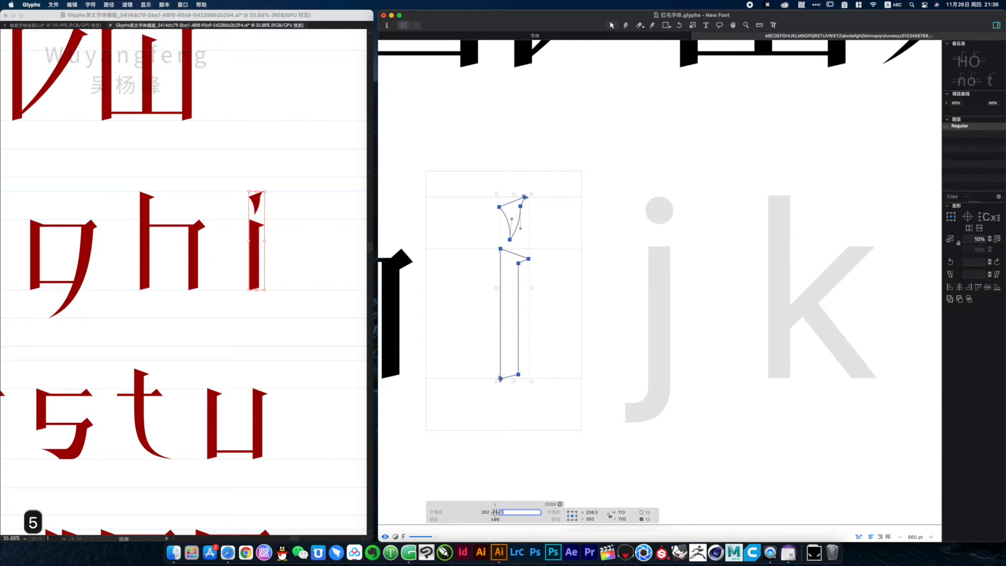
{"action": "type", "text": "50"}
{"action": "left_click", "coordinate": [487, 512]}
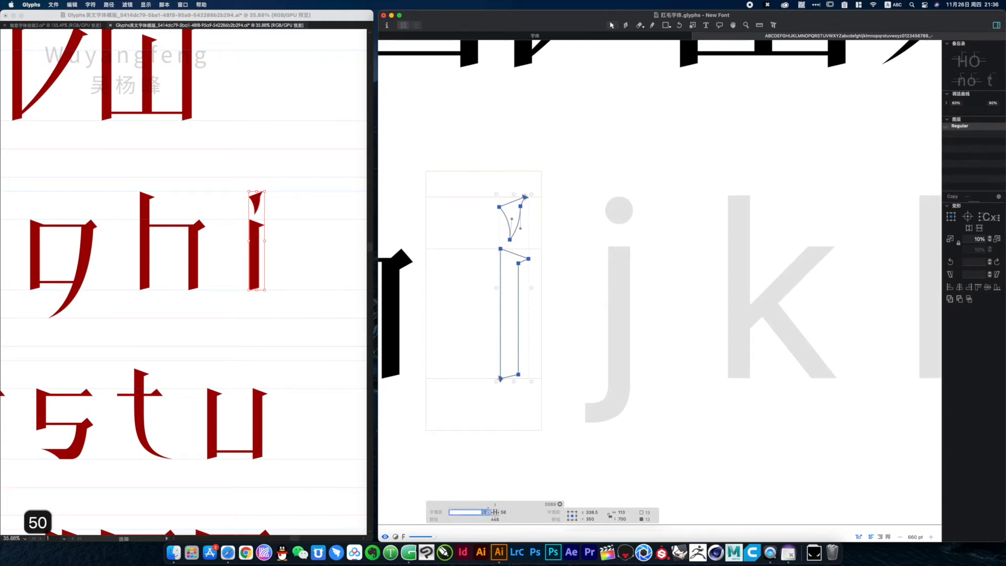
{"action": "left_click", "coordinate": [502, 512]}
{"action": "left_click", "coordinate": [572, 464]}
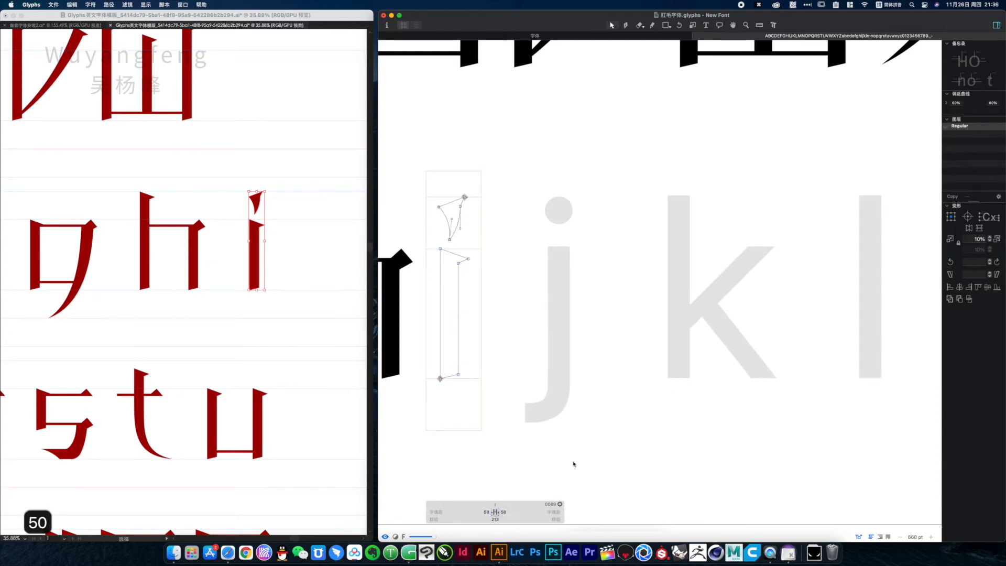
Make j the active glyph, then select the lowercase j in the Illustrator template and copy it
{"action": "key", "text": "space"}
{"action": "left_click_drag", "start_coordinate": [554, 360], "coordinate": [541, 364]}
{"action": "double_click", "coordinate": [548, 353]}
{"action": "left_click", "coordinate": [291, 293]}
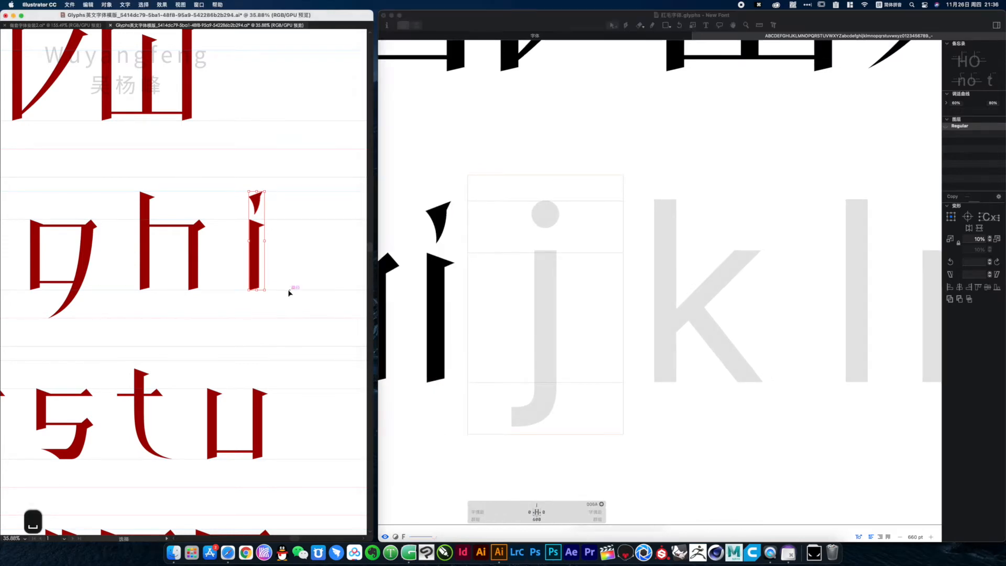
{"action": "left_click", "coordinate": [118, 309], "text": "alt+super"}
{"action": "left_click", "coordinate": [113, 311], "text": "alt+super"}
{"action": "key", "text": "space"}
{"action": "left_click_drag", "start_coordinate": [97, 310], "coordinate": [297, 290]}
{"action": "left_click_drag", "start_coordinate": [123, 283], "coordinate": [417, 249]}
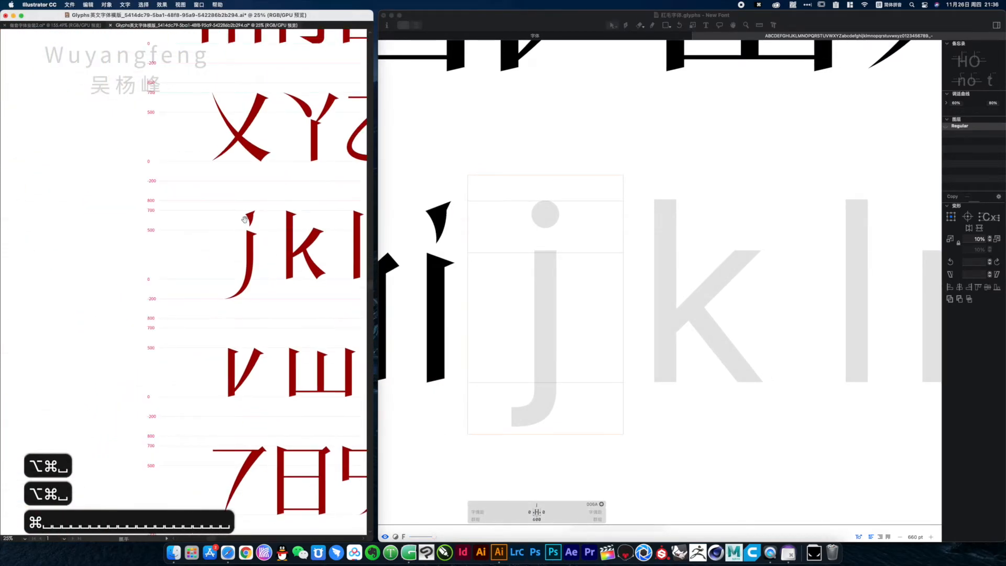
{"action": "left_click", "coordinate": [272, 302]}
{"action": "key", "text": "cmd+c"}
Switch to Glyphs, paste the copied outline into the j glyph and move it down so its tail meets the descender line
{"action": "left_click", "coordinate": [577, 255]}
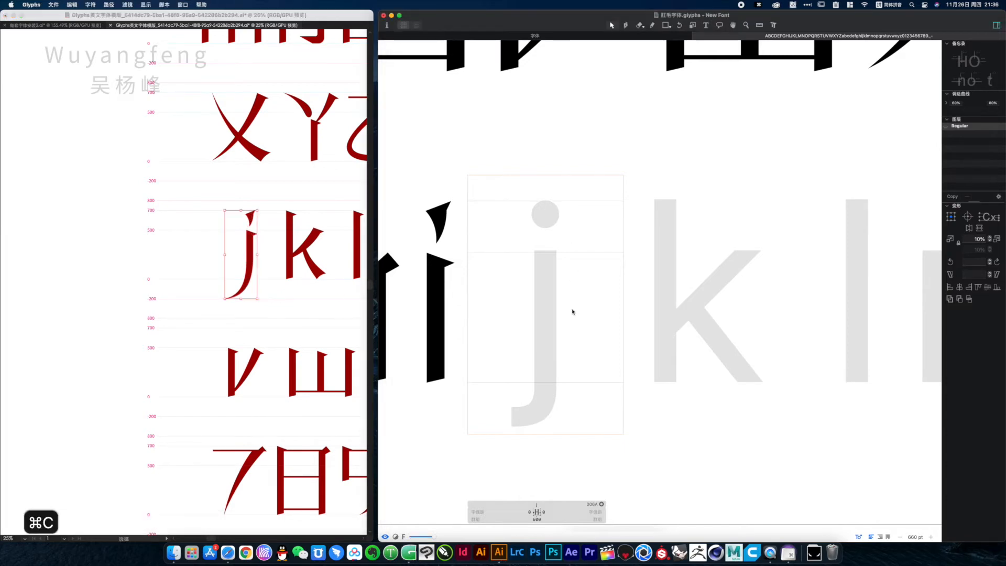
{"action": "key", "text": "super+v"}
{"action": "key", "text": "Return"}
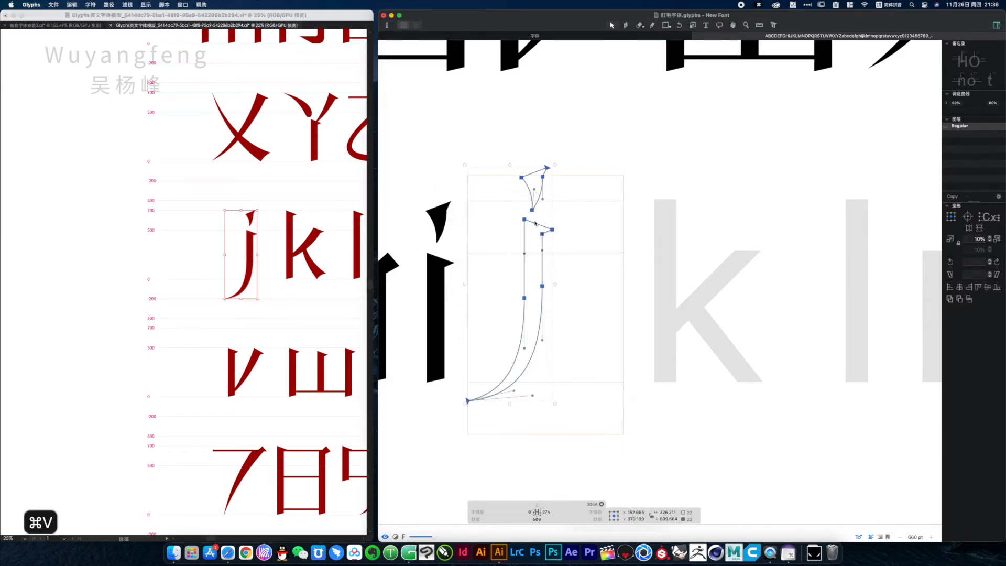
{"action": "left_click_drag", "start_coordinate": [534, 225], "coordinate": [551, 258]}
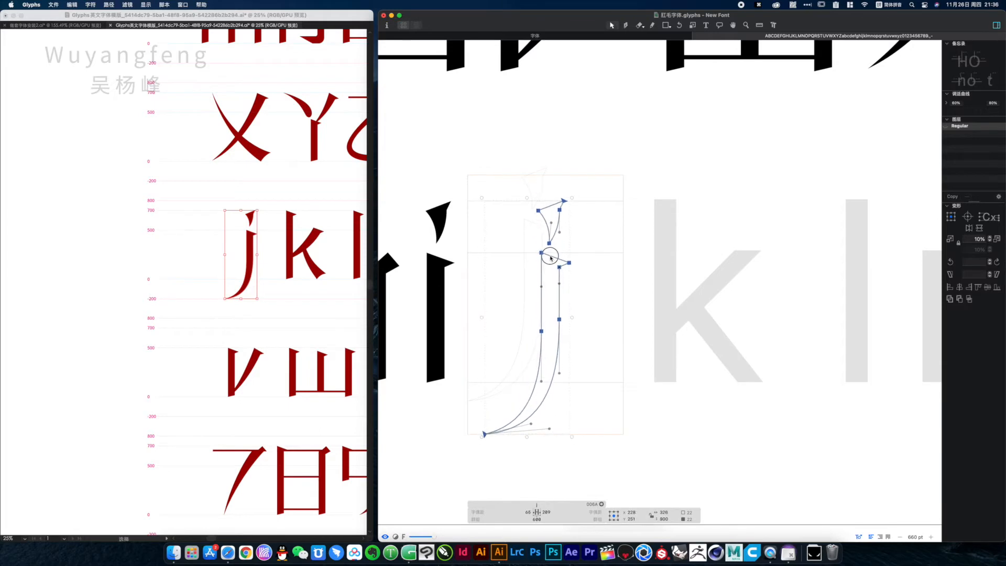
Set the j glyph's right sidebearing to 50 and its left sidebearing to 10
{"action": "left_click", "coordinate": [545, 512]}
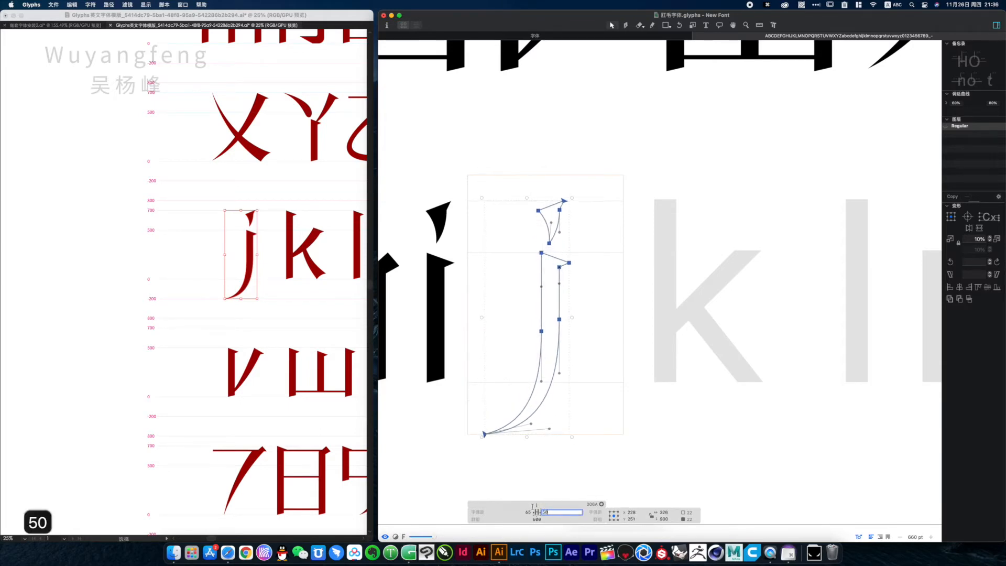
{"action": "key", "text": "Tab"}
{"action": "type", "text": "1"}
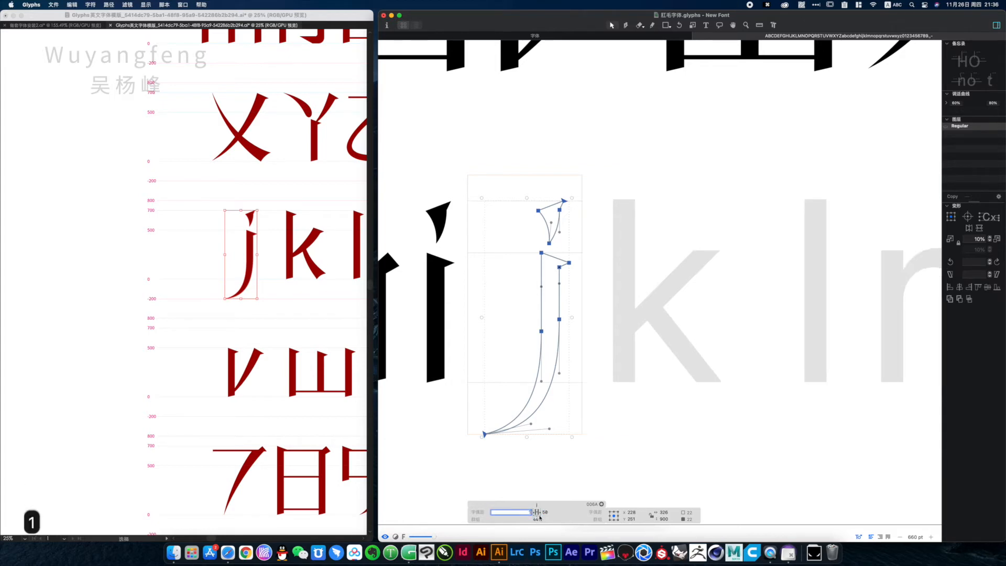
{"action": "type", "text": "0"}
{"action": "left_click", "coordinate": [628, 486]}
Preview the filled j, make k the active glyph, then unite the strokes of the Illustrator template's lowercase k and copy it
{"action": "key", "text": "space"}
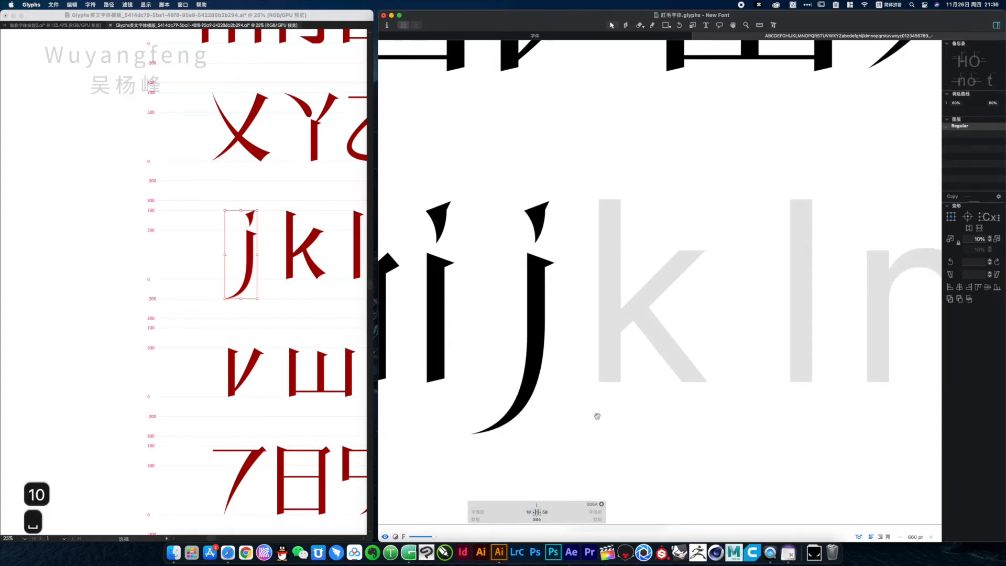
{"action": "left_click_drag", "start_coordinate": [598, 417], "coordinate": [552, 423]}
{"action": "double_click", "coordinate": [583, 326]}
{"action": "key", "text": "space"}
{"action": "left_click_drag", "start_coordinate": [584, 327], "coordinate": [560, 330]}
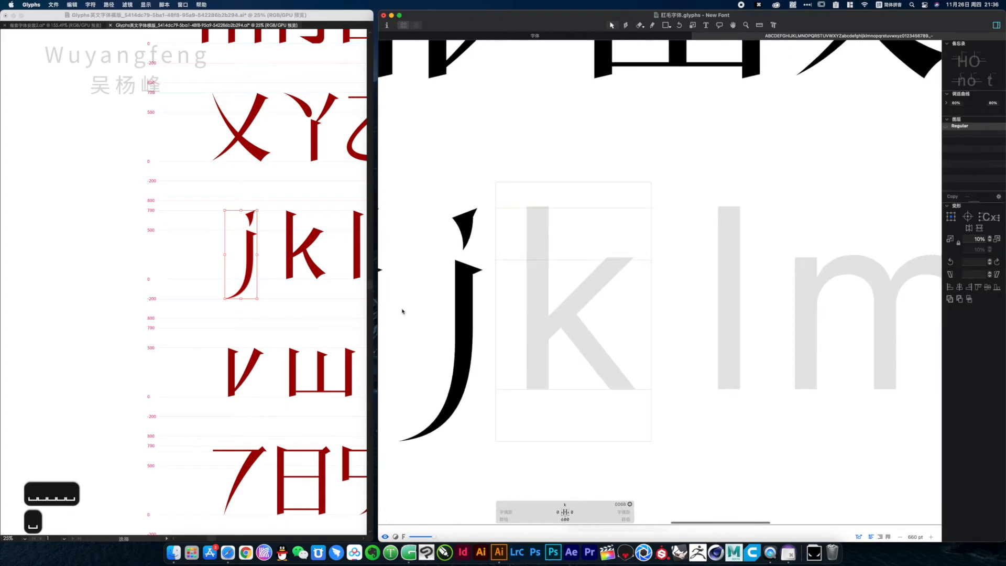
{"action": "left_click", "coordinate": [290, 199]}
{"action": "left_click", "coordinate": [314, 273]}
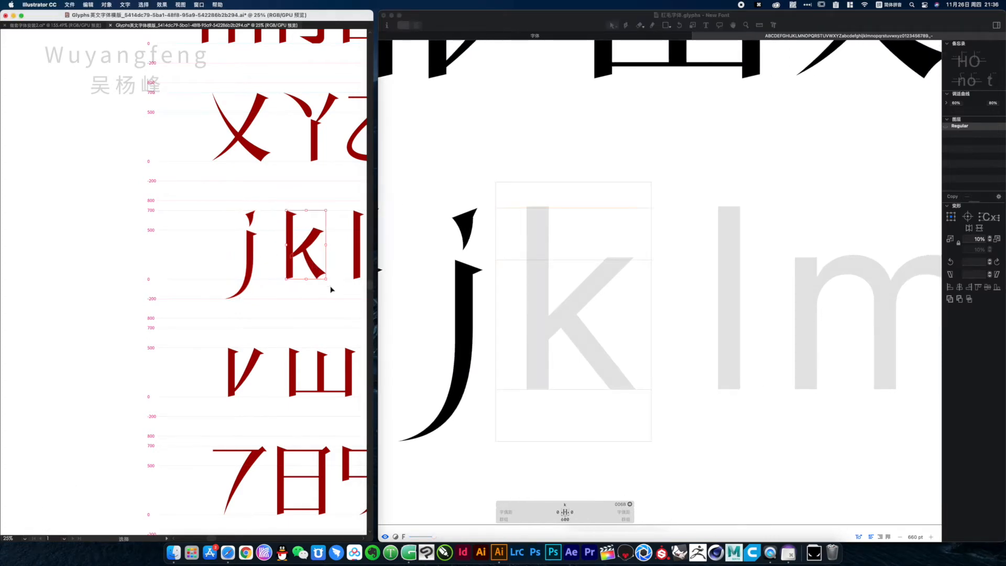
Switch to Glyphs, paste the copied outline into the k glyph and move it down onto the baseline
{"action": "left_click", "coordinate": [590, 317]}
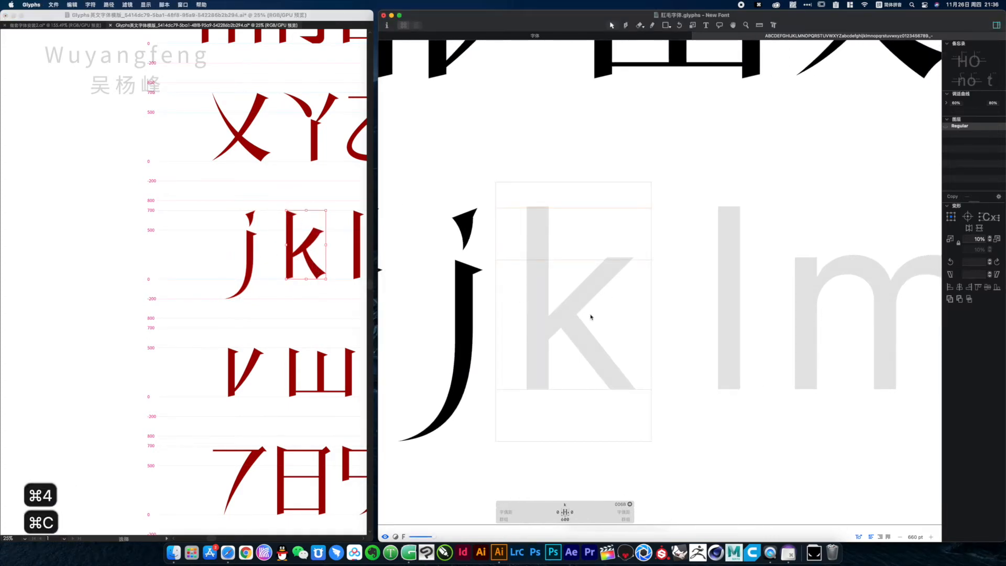
{"action": "key", "text": "super+v"}
{"action": "left_click", "coordinate": [528, 191]}
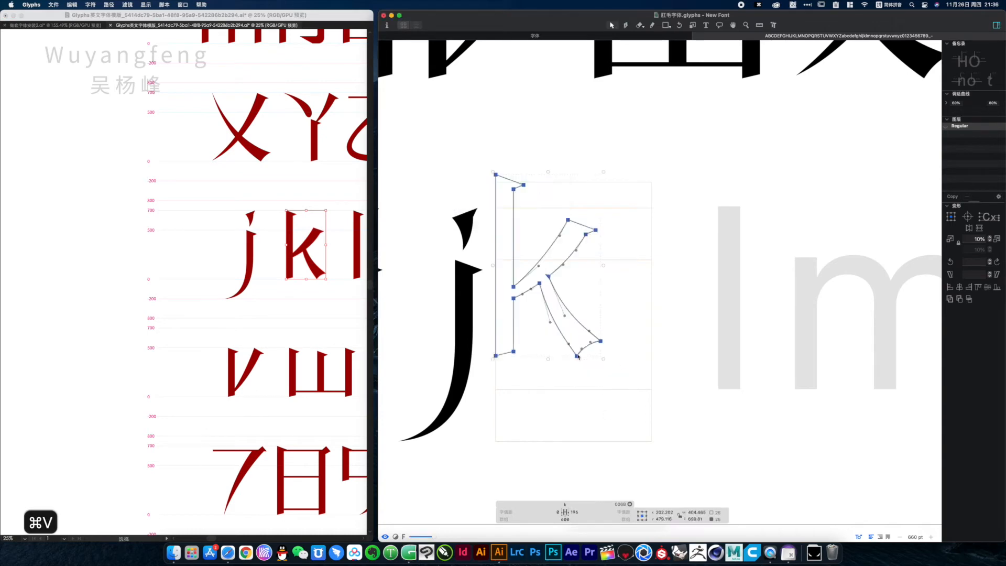
{"action": "left_click_drag", "start_coordinate": [578, 357], "coordinate": [608, 389]}
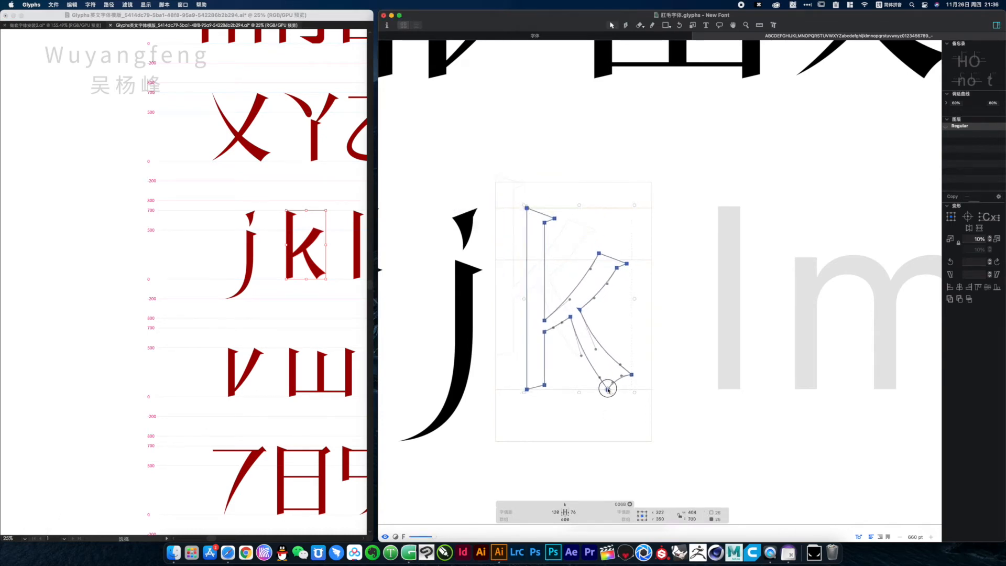
Set the k glyph's right and left sidebearings to 50
{"action": "key", "text": "space"}
{"action": "left_click_drag", "start_coordinate": [612, 343], "coordinate": [589, 330]}
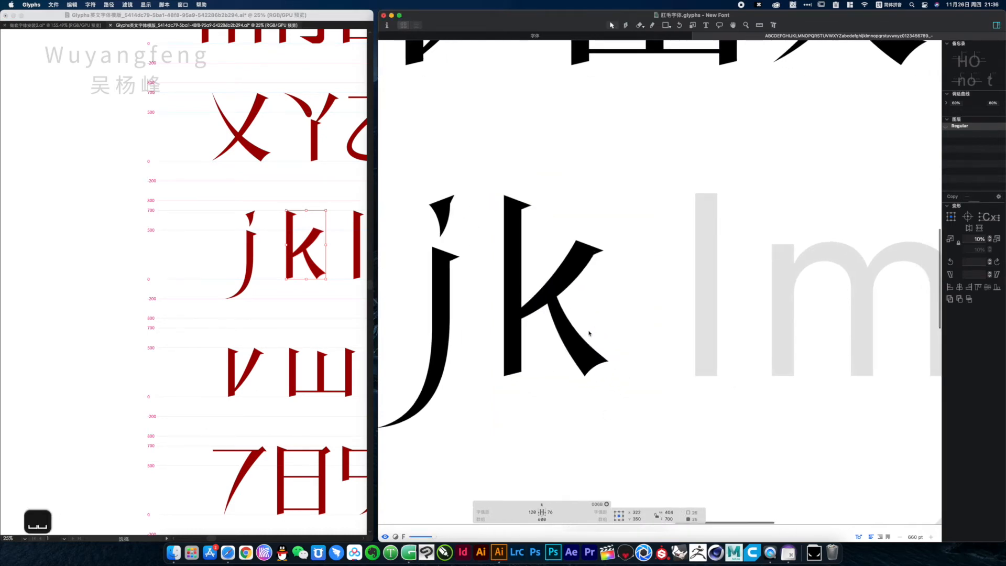
{"action": "left_click", "coordinate": [550, 512]}
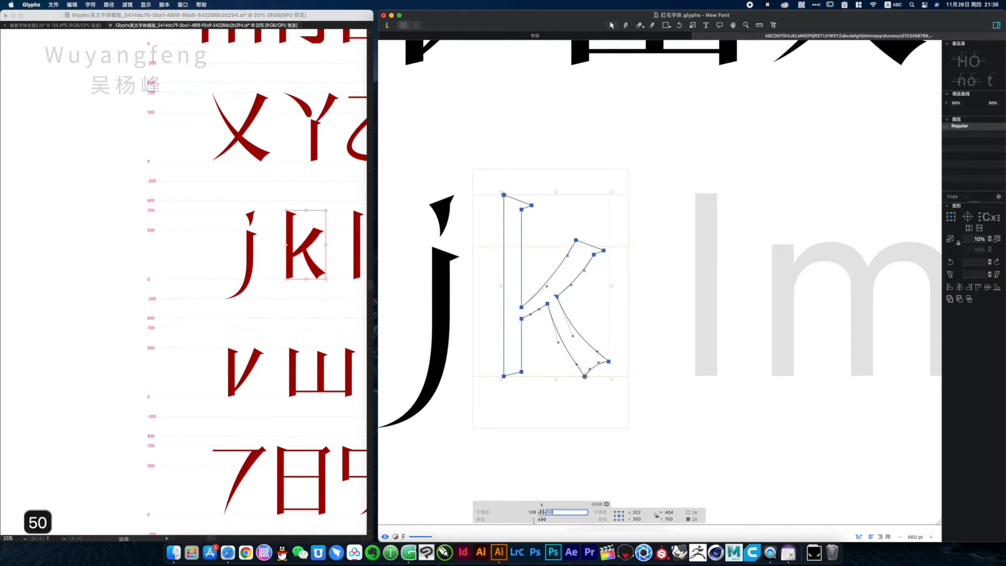
{"action": "type", "text": "58"}
{"action": "key", "text": "Tab"}
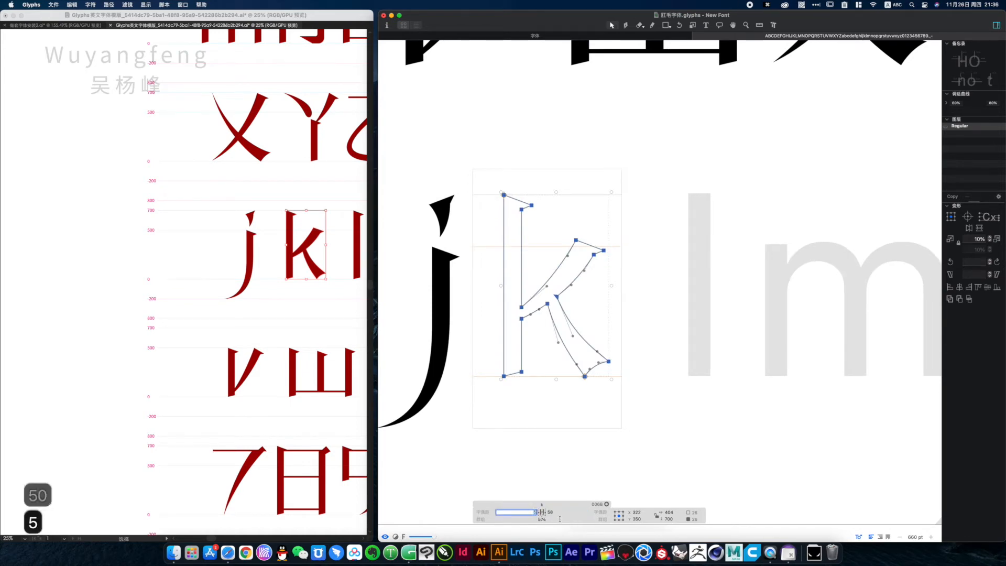
Copy the Illustrator template's lowercase l, paste it into the l glyph in Glyphs and move it onto the baseline
{"action": "left_click", "coordinate": [246, 262]}
{"action": "key", "text": "super+c"}
{"action": "key", "text": "super+v"}
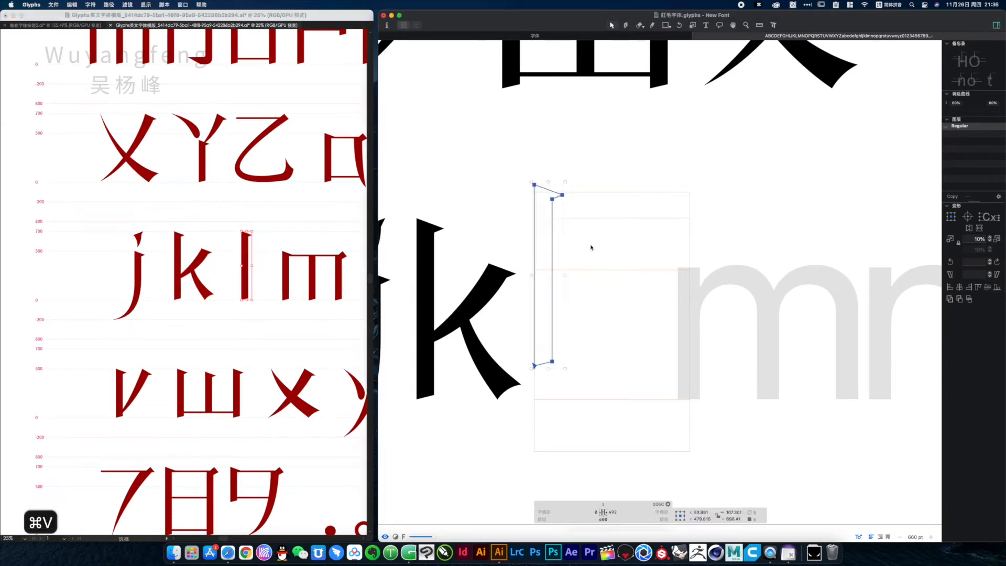
{"action": "left_click_drag", "start_coordinate": [534, 366], "coordinate": [609, 400]}
Set both sidebearings of the l glyph to 50
{"action": "left_click", "coordinate": [612, 512]}
{"action": "type", "text": "50"}
{"action": "key", "text": "Tab"}
{"action": "type", "text": "50"}
Unite the strokes of the Illustrator template's lowercase m and copy it
{"action": "left_click_drag", "start_coordinate": [270, 236], "coordinate": [351, 310]}
{"action": "key", "text": "super+4"}
{"action": "key", "text": "super+c"}
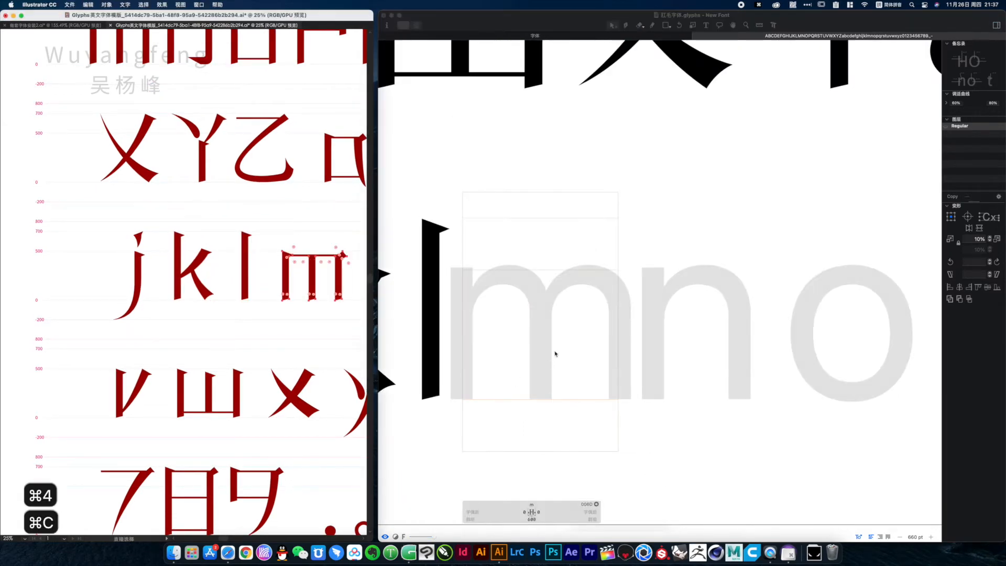
Switch to Glyphs, paste the copied outline into the m glyph and move it down onto the baseline
{"action": "left_click", "coordinate": [554, 352]}
{"action": "key", "text": "super+v"}
{"action": "left_click_drag", "start_coordinate": [540, 331], "coordinate": [553, 366]}
{"action": "key", "text": "super+space"}
{"action": "left_click", "coordinate": [590, 409], "text": "alt+super"}
Set the m glyph's right and left sidebearings to 50
{"action": "left_click", "coordinate": [578, 512]}
{"action": "type", "text": "50"}
{"action": "key", "text": "Tab"}
Paste the copied outline into the n glyph in Glyphs, align it to the baseline and set its sidebearings to 50
{"action": "type", "text": "50"}
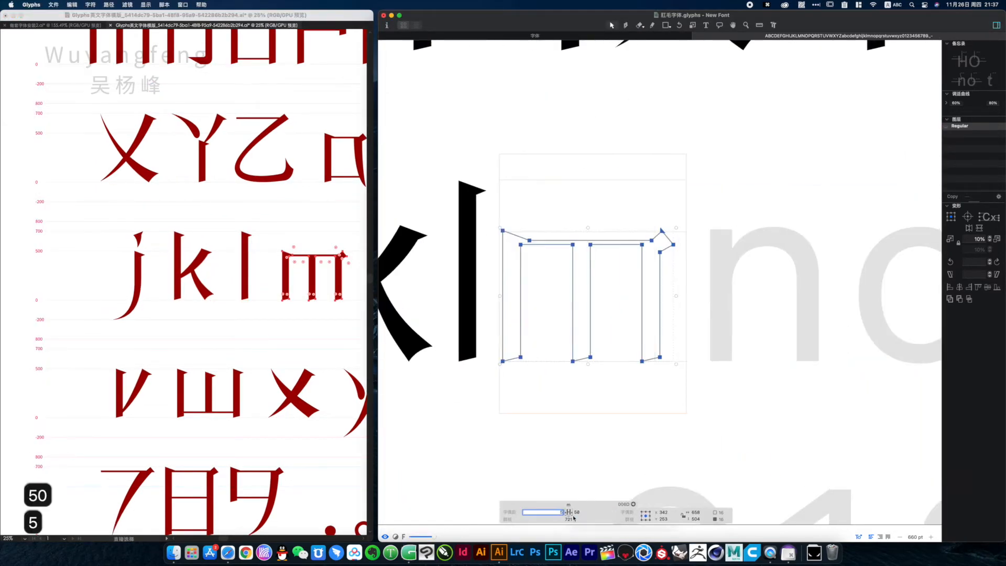
Make n the active glyph, then select the Illustrator template's lowercase n and copy it
{"action": "double_click", "coordinate": [760, 309]}
{"action": "left_click_drag", "start_coordinate": [361, 248], "coordinate": [118, 238]}
{"action": "left_click_drag", "start_coordinate": [286, 228], "coordinate": [343, 315]}
{"action": "left_click_drag", "start_coordinate": [142, 230], "coordinate": [202, 303]}
{"action": "key", "text": "super+v"}
{"action": "left_click_drag", "start_coordinate": [655, 269], "coordinate": [675, 302]}
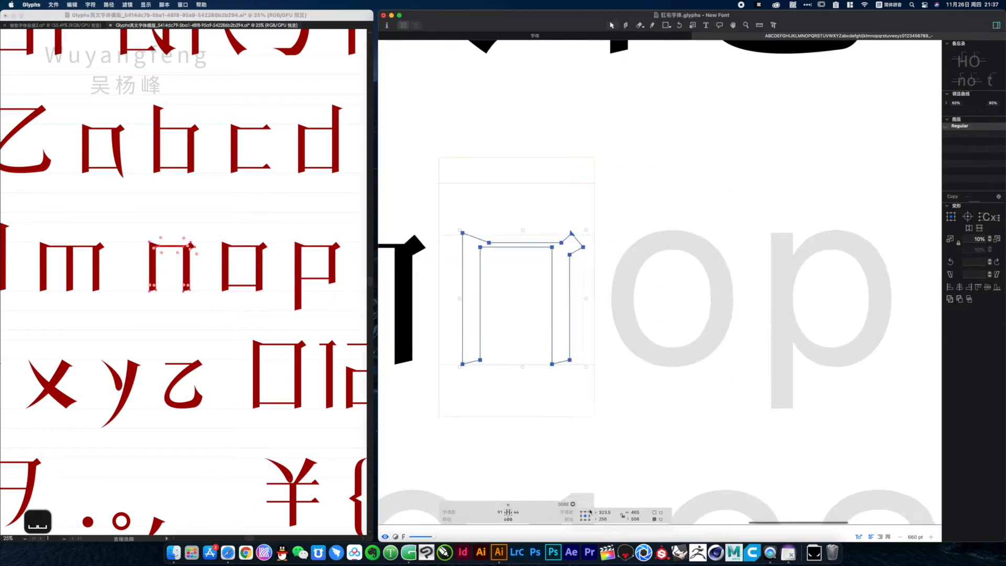
{"action": "left_click", "coordinate": [498, 512]}
Copy the template's lowercase o into the o glyph, align it to the baseline and set its right sidebearing to 50
{"action": "type", "text": "50"}
{"action": "key", "text": "Tab"}
{"action": "type", "text": "50"}
{"action": "double_click", "coordinate": [676, 302]}
{"action": "left_click_drag", "start_coordinate": [264, 291], "coordinate": [271, 301]}
{"action": "key", "text": "super+v"}
{"action": "left_click_drag", "start_coordinate": [599, 294], "coordinate": [620, 323]}
{"action": "left_click", "coordinate": [571, 512]}
{"action": "type", "text": "50"}
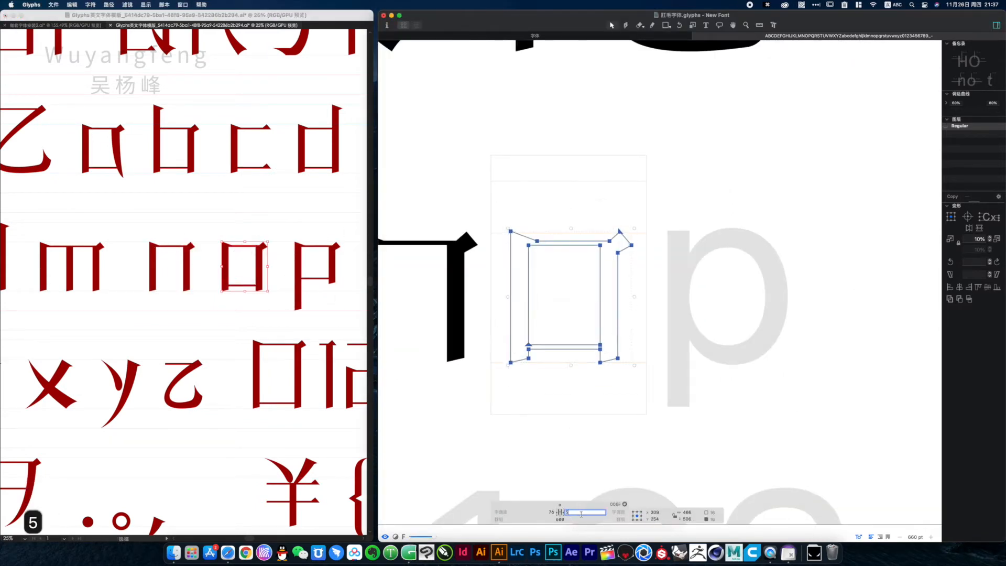
Make p the active glyph, copy the Illustrator template's lowercase p and paste it into the Glyphs p glyph
{"action": "double_click", "coordinate": [639, 355]}
{"action": "left_click_drag", "start_coordinate": [214, 232], "coordinate": [277, 314]}
{"action": "key", "text": "super+c"}
{"action": "left_click", "coordinate": [506, 305]}
{"action": "key", "text": "super+v"}
{"action": "left_click", "coordinate": [599, 321]}
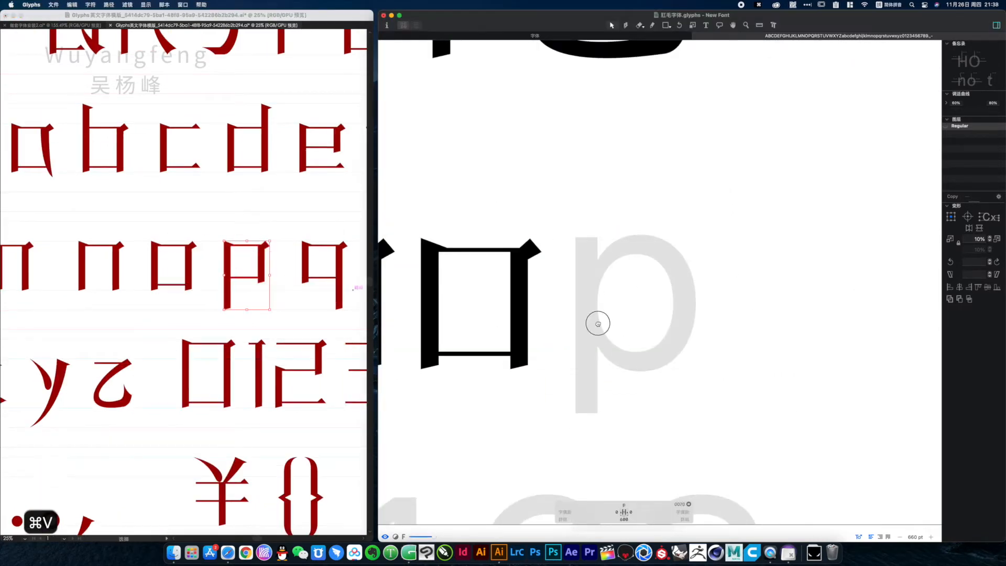
{"action": "left_click", "coordinate": [597, 324], "text": "alt+super"}
{"action": "key", "text": "super+v"}
Position the pasted p outline in its glyph frame and set both of its sidebearings to 50
{"action": "left_click_drag", "start_coordinate": [479, 363], "coordinate": [532, 392]}
{"action": "left_click", "coordinate": [557, 258], "text": "super"}
{"action": "left_click", "coordinate": [661, 286], "text": "alt+super"}
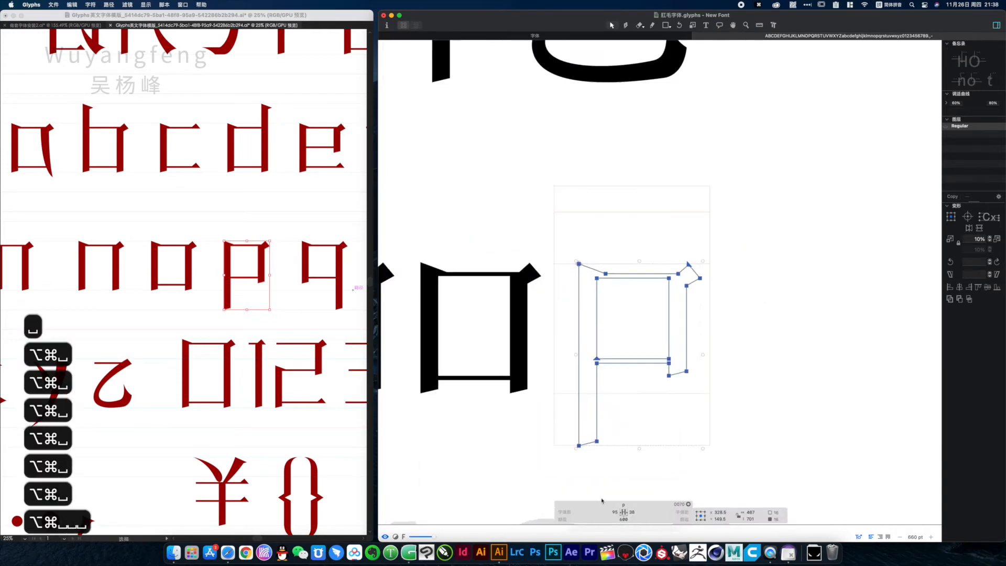
{"action": "left_click", "coordinate": [620, 512]}
{"action": "type", "text": "50"}
{"action": "key", "text": "Tab"}
{"action": "type", "text": "50"}
Copy the template's lowercase q into the q glyph, place it inside the glyph frame and set its sidebearings to 50
{"action": "left_click", "coordinate": [647, 331], "text": "alt+super"}
{"action": "left_click_drag", "start_coordinate": [294, 233], "coordinate": [351, 316]}
{"action": "key", "text": "super+c"}
{"action": "key", "text": "super+v"}
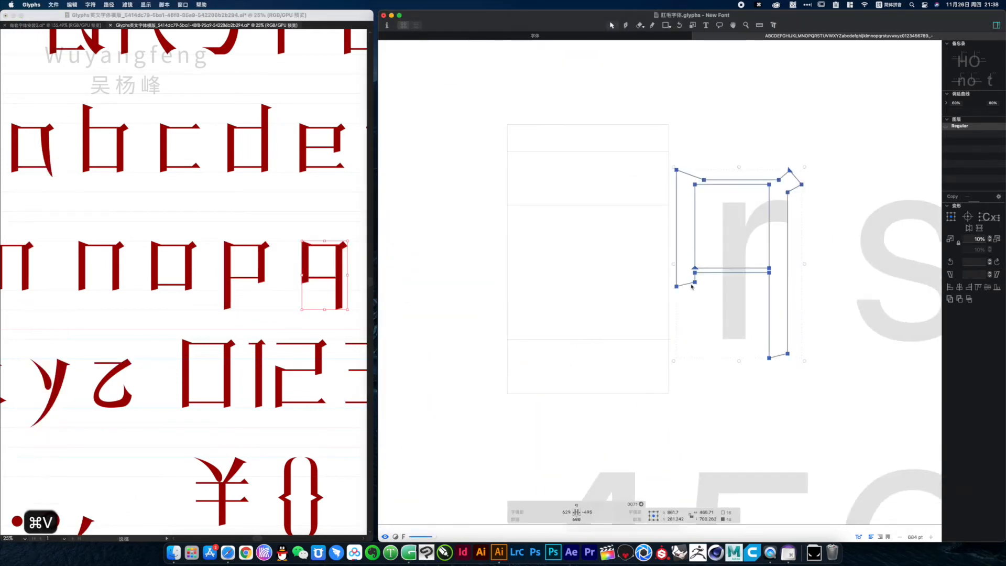
{"action": "left_click_drag", "start_coordinate": [769, 358], "coordinate": [636, 394]}
{"action": "left_click", "coordinate": [585, 512]}
{"action": "type", "text": "50"}
{"action": "key", "text": "Tab"}
Copy the template's lowercase r into the r glyph and set its right and left sidebearings to 50
{"action": "type", "text": "50"}
{"action": "double_click", "coordinate": [747, 272]}
{"action": "left_click_drag", "start_coordinate": [748, 272], "coordinate": [547, 302]}
{"action": "left_click_drag", "start_coordinate": [345, 230], "coordinate": [245, 313]}
{"action": "key", "text": "super+c"}
{"action": "key", "text": "super+v"}
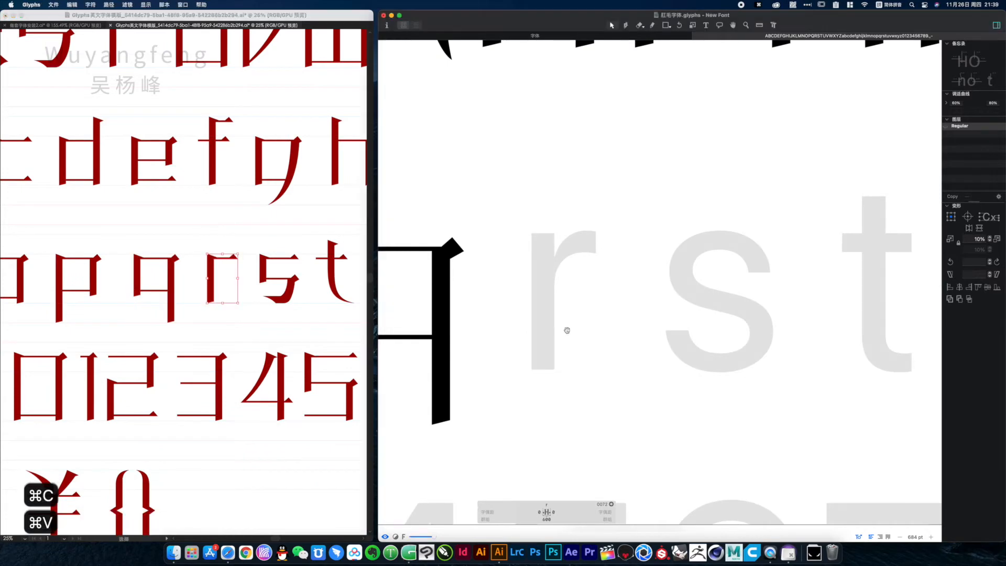
{"action": "key", "text": "super+c"}
{"action": "key", "text": "super+v"}
{"action": "left_click", "coordinate": [528, 192]}
{"action": "left_click", "coordinate": [612, 512]}
{"action": "type", "text": "50"}
{"action": "key", "text": "Tab"}
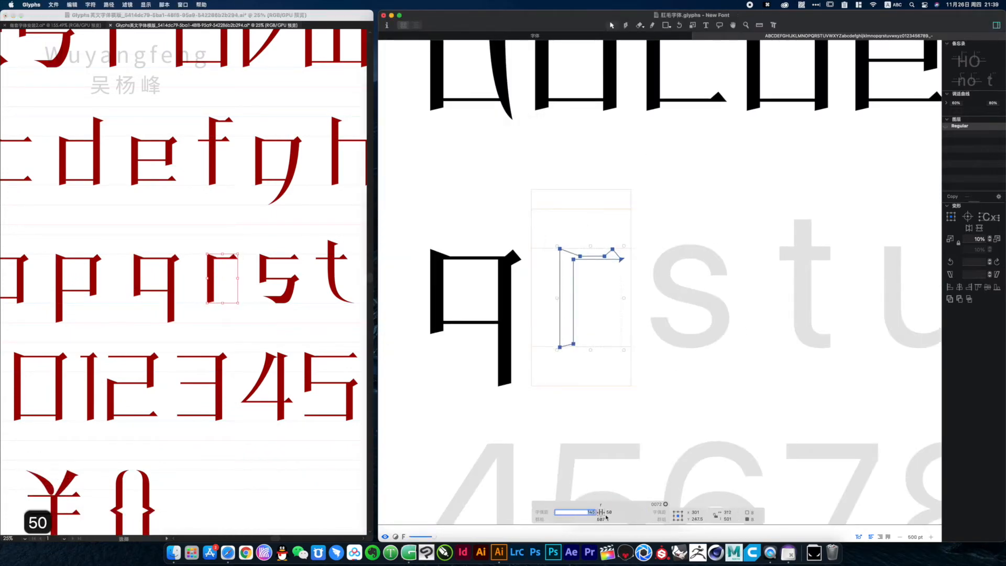
Copy the template's lowercase s into the s glyph and set its right and left sidebearings to 50
{"action": "type", "text": "50"}
{"action": "double_click", "coordinate": [656, 287]}
{"action": "left_click_drag", "start_coordinate": [252, 240], "coordinate": [308, 313]}
{"action": "key", "text": "super+c"}
{"action": "left_click", "coordinate": [574, 348]}
{"action": "key", "text": "super+v"}
{"action": "left_click", "coordinate": [528, 195]}
{"action": "left_click", "coordinate": [593, 512]}
{"action": "type", "text": "50"}
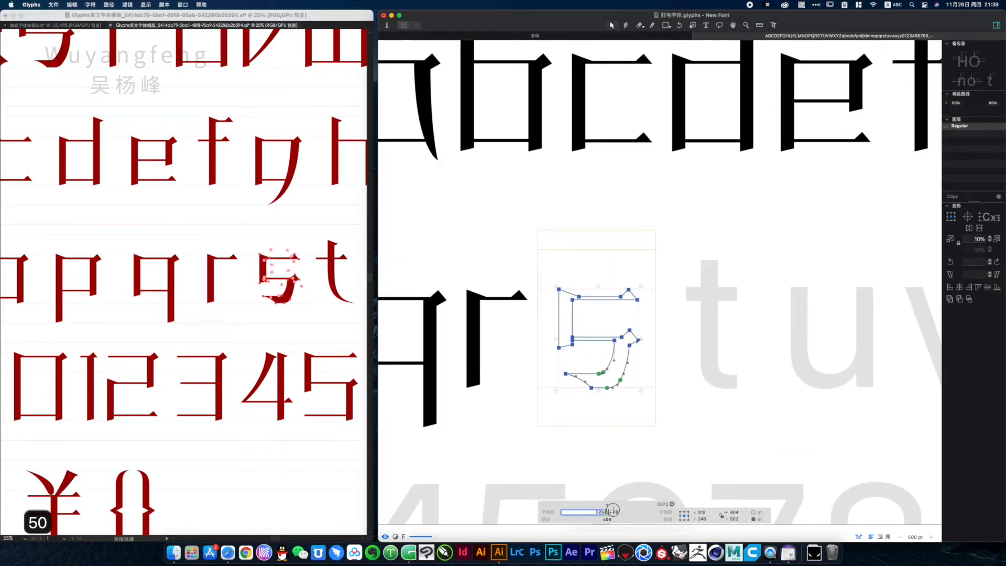
{"action": "key", "text": "Tab"}
{"action": "type", "text": "50"}
Place the template's lowercase t in the t glyph and set its right sidebearing to 10 and left sidebearing to 30
{"action": "double_click", "coordinate": [693, 335]}
{"action": "left_click", "coordinate": [528, 194]}
{"action": "left_click_drag", "start_coordinate": [712, 292], "coordinate": [617, 285]}
{"action": "left_click", "coordinate": [621, 513]}
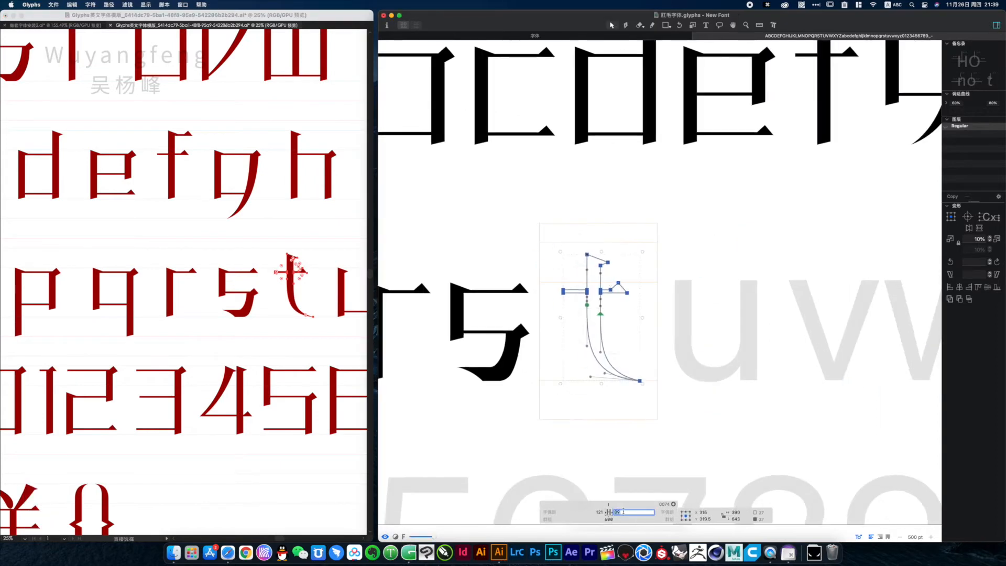
{"action": "type", "text": "10"}
{"action": "key", "text": "Tab"}
{"action": "type", "text": "30"}
Make u the active glyph, copy the template's lowercase u and paste it into that glyph
{"action": "double_click", "coordinate": [683, 335]}
{"action": "left_click_drag", "start_coordinate": [683, 336], "coordinate": [607, 341]}
{"action": "left_click_drag", "start_coordinate": [313, 335], "coordinate": [211, 347]}
{"action": "left_click_drag", "start_coordinate": [226, 265], "coordinate": [292, 342]}
{"action": "key", "text": "super+c"}
{"action": "left_click", "coordinate": [595, 377]}
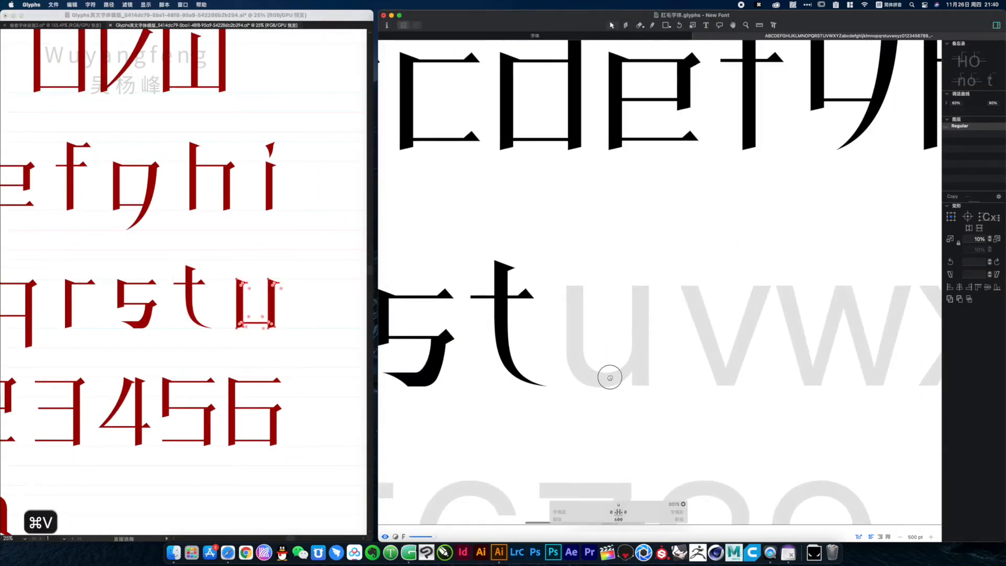
{"action": "key", "text": "super+v"}
Position the pasted u outline and set its right and left sidebearings to 50
{"action": "left_click_drag", "start_coordinate": [609, 378], "coordinate": [671, 411]}
{"action": "left_click", "coordinate": [528, 192]}
{"action": "left_click", "coordinate": [647, 512]}
{"action": "type", "text": "50"}
{"action": "key", "text": "Tab"}
{"action": "type", "text": "50"}
Copy the template's lowercase v into the v glyph and set both of its sidebearings to 50
{"action": "left_click_drag", "start_coordinate": [748, 399], "coordinate": [566, 404]}
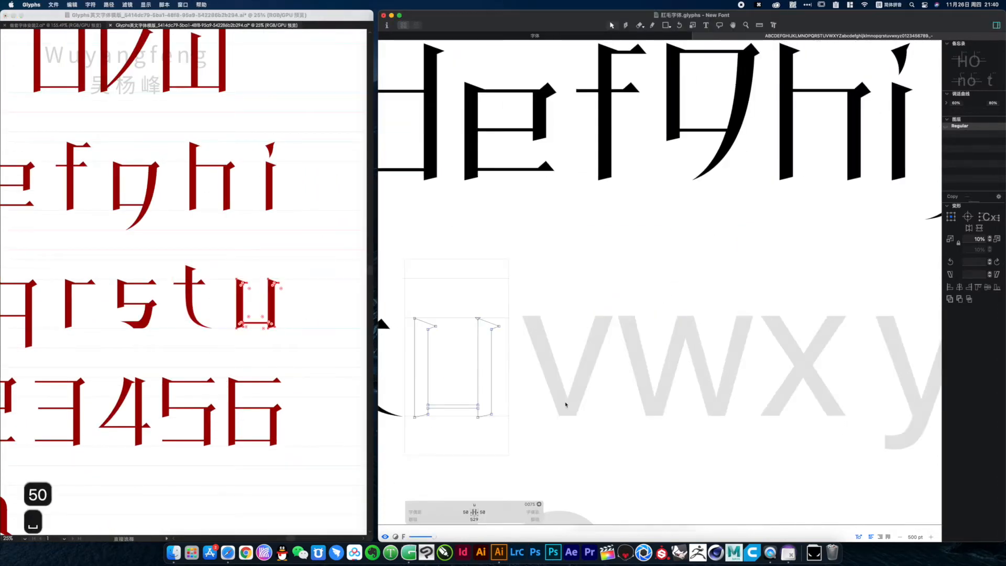
{"action": "double_click", "coordinate": [566, 403]}
{"action": "key", "text": "super+c"}
{"action": "key", "text": "super+v"}
{"action": "left_click", "coordinate": [587, 512]}
{"action": "type", "text": "50"}
{"action": "key", "text": "Tab"}
{"action": "type", "text": "50"}
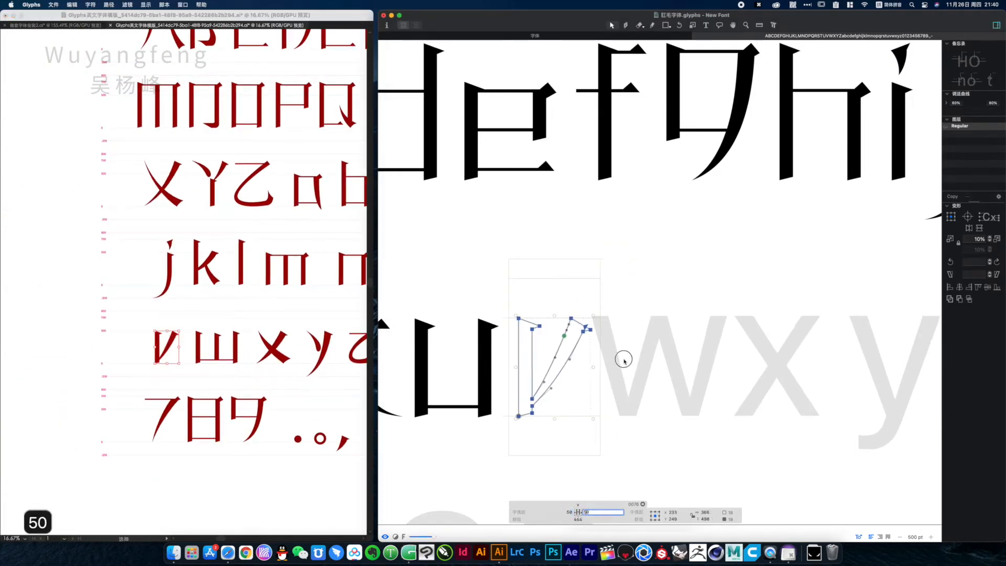
Copy the template's lowercase w into the w glyph and set its right and left sidebearings to 50
{"action": "double_click", "coordinate": [566, 357]}
{"action": "left_click_drag", "start_coordinate": [241, 370], "coordinate": [210, 343]}
{"action": "key", "text": "super+c"}
{"action": "key", "text": "super+v"}
{"action": "left_click", "coordinate": [526, 191]}
{"action": "left_click", "coordinate": [623, 511]}
{"action": "type", "text": "50"}
{"action": "key", "text": "Tab"}
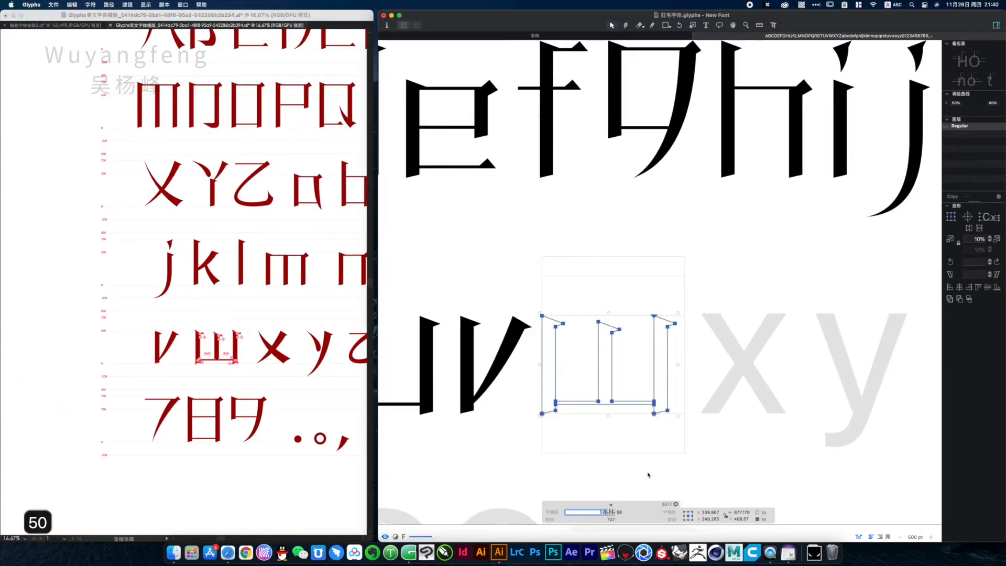
{"action": "type", "text": "50"}
Copy the template's lowercase x into the x glyph and set its right sidebearing to 50 and left sidebearing to 10
{"action": "double_click", "coordinate": [630, 374]}
{"action": "left_click_drag", "start_coordinate": [294, 369], "coordinate": [257, 335]}
{"action": "key", "text": "super+c"}
{"action": "key", "text": "super+v"}
{"action": "left_click", "coordinate": [649, 512]}
{"action": "type", "text": "50"}
{"action": "key", "text": "Tab"}
{"action": "type", "text": "10"}
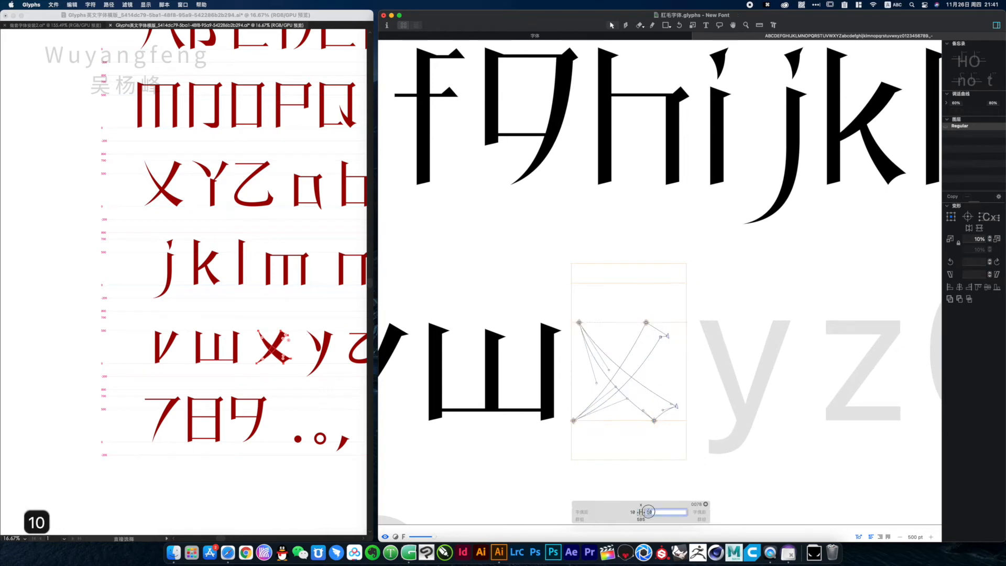
Copy the template's lowercase y into the y glyph and set its right and left sidebearings to 30
{"action": "left_click_drag", "start_coordinate": [752, 363], "coordinate": [674, 361]}
{"action": "double_click", "coordinate": [673, 362]}
{"action": "left_click_drag", "start_coordinate": [338, 374], "coordinate": [308, 336]}
{"action": "key", "text": "super+c"}
{"action": "key", "text": "super+v"}
{"action": "left_click", "coordinate": [526, 191]}
{"action": "left_click", "coordinate": [686, 511]}
{"action": "type", "text": "30"}
{"action": "left_click", "coordinate": [665, 512]}
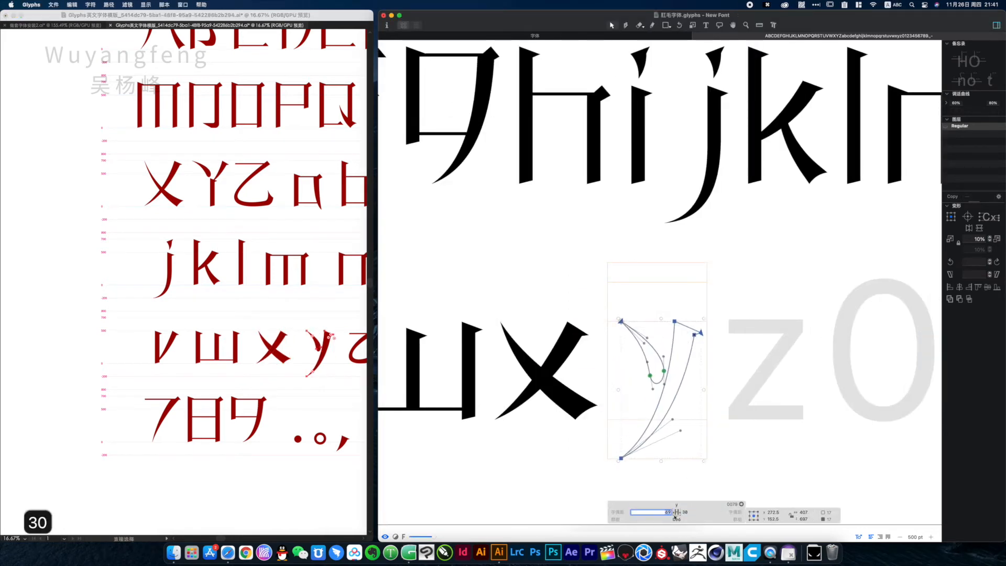
{"action": "type", "text": "30"}
Copy the template's lowercase z into the z glyph and set its sidebearings to 50
{"action": "double_click", "coordinate": [689, 378]}
{"action": "left_click_drag", "start_coordinate": [336, 370], "coordinate": [303, 335]}
{"action": "key", "text": "super+4"}
{"action": "key", "text": "super+c"}
{"action": "key", "text": "super+v"}
{"action": "left_click", "coordinate": [716, 512]}
{"action": "type", "text": "50"}
{"action": "key", "text": "Tab"}
Copy the template's digit 0 into the zero glyph and set its right and left sidebearings to 50
{"action": "type", "text": "50"}
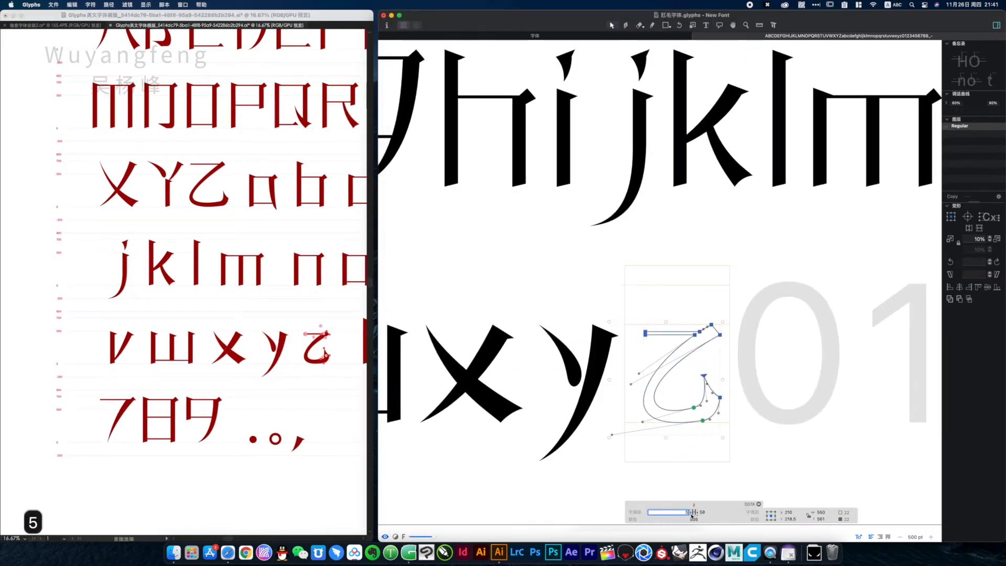
{"action": "double_click", "coordinate": [684, 378]}
{"action": "left_click_drag", "start_coordinate": [253, 373], "coordinate": [207, 314]}
{"action": "key", "text": "super+4"}
{"action": "key", "text": "super+c"}
{"action": "key", "text": "super+v"}
{"action": "left_click", "coordinate": [716, 512]}
{"action": "type", "text": "50"}
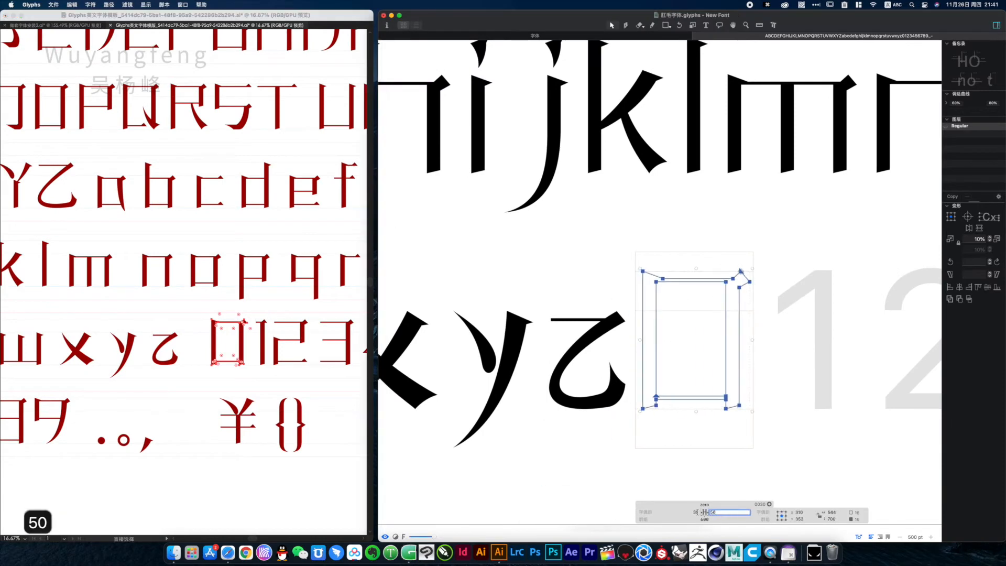
{"action": "key", "text": "Tab"}
Copy the template's digit 1 into the one glyph and set its right and left sidebearings to 50
{"action": "type", "text": "50"}
{"action": "double_click", "coordinate": [657, 369]}
{"action": "left_click_drag", "start_coordinate": [269, 371], "coordinate": [253, 316]}
{"action": "key", "text": "super+4"}
{"action": "key", "text": "super+c"}
{"action": "key", "text": "super+v"}
{"action": "left_click", "coordinate": [662, 512]}
{"action": "type", "text": "50"}
{"action": "key", "text": "Tab"}
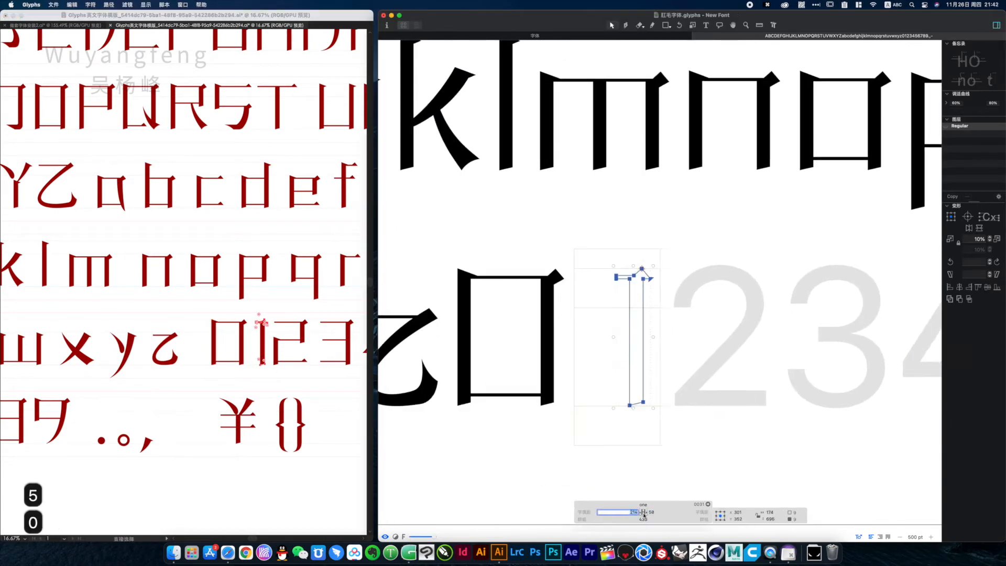
Copy the template's digit 2 into the two glyph and set both of its sidebearings to 50
{"action": "type", "text": "50"}
{"action": "double_click", "coordinate": [675, 378]}
{"action": "left_click_drag", "start_coordinate": [309, 375], "coordinate": [274, 318]}
{"action": "key", "text": "super+4"}
{"action": "key", "text": "super+c"}
{"action": "key", "text": "super+v"}
{"action": "left_click", "coordinate": [689, 512]}
{"action": "type", "text": "50"}
{"action": "key", "text": "Tab"}
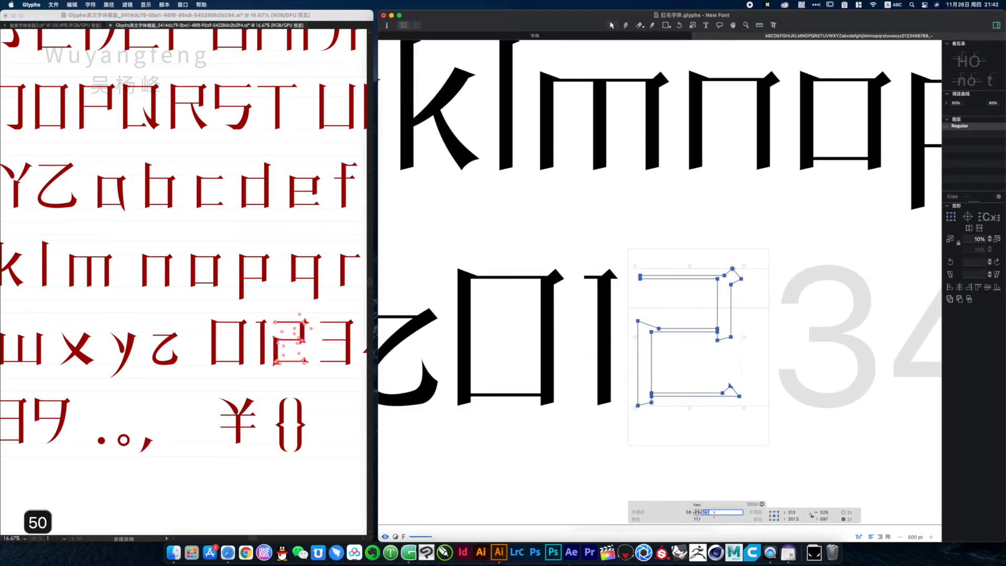
Set the three glyph's right and left sidebearings to 50
{"action": "type", "text": "50"}
Copy the template's digit 3 into the three glyph and move the outline up into the glyph frame
{"action": "double_click", "coordinate": [668, 379]}
{"action": "left_click_drag", "start_coordinate": [286, 379], "coordinate": [249, 322]}
{"action": "key", "text": "super+4"}
{"action": "key", "text": "super+c"}
{"action": "left_click", "coordinate": [665, 383]}
{"action": "double_click", "coordinate": [669, 342]}
{"action": "key", "text": "super+v"}
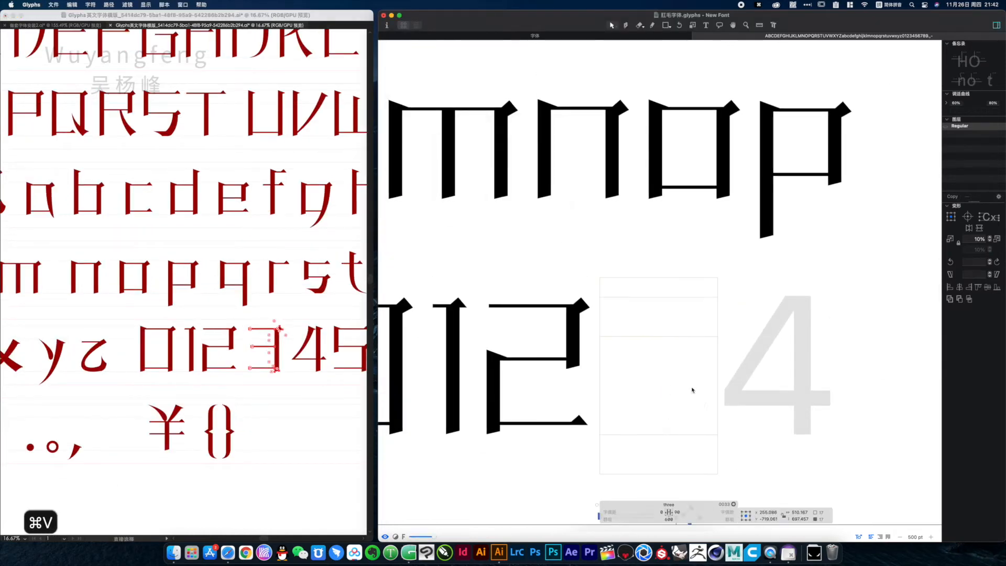
{"action": "scroll", "coordinate": [691, 393], "scroll_direction": "down", "scroll_amount": 3}
{"action": "left_click_drag", "start_coordinate": [685, 436], "coordinate": [691, 298]}
{"action": "left_click", "coordinate": [647, 512]}
{"action": "type", "text": "50"}
{"action": "left_click", "coordinate": [627, 513]}
Copy the template's digit 4 into the four glyph and set its sidebearings to 50
{"action": "type", "text": "50"}
{"action": "double_click", "coordinate": [683, 341]}
{"action": "left_click_drag", "start_coordinate": [330, 379], "coordinate": [294, 322]}
{"action": "key", "text": "super+4"}
{"action": "key", "text": "super+c"}
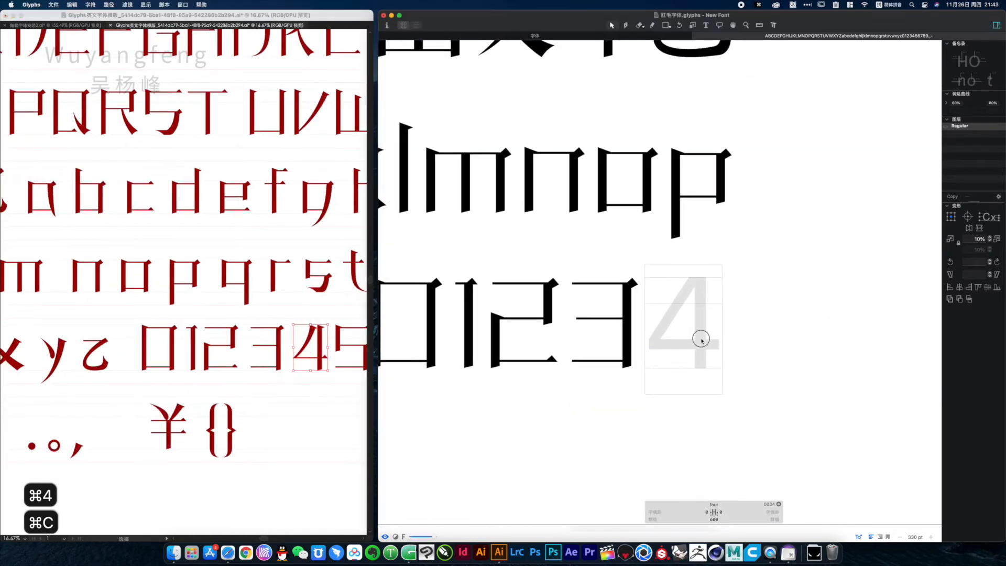
{"action": "key", "text": "super+v"}
{"action": "left_click", "coordinate": [724, 512]}
{"action": "type", "text": "50"}
{"action": "left_click_drag", "start_coordinate": [442, 341], "coordinate": [726, 421]}
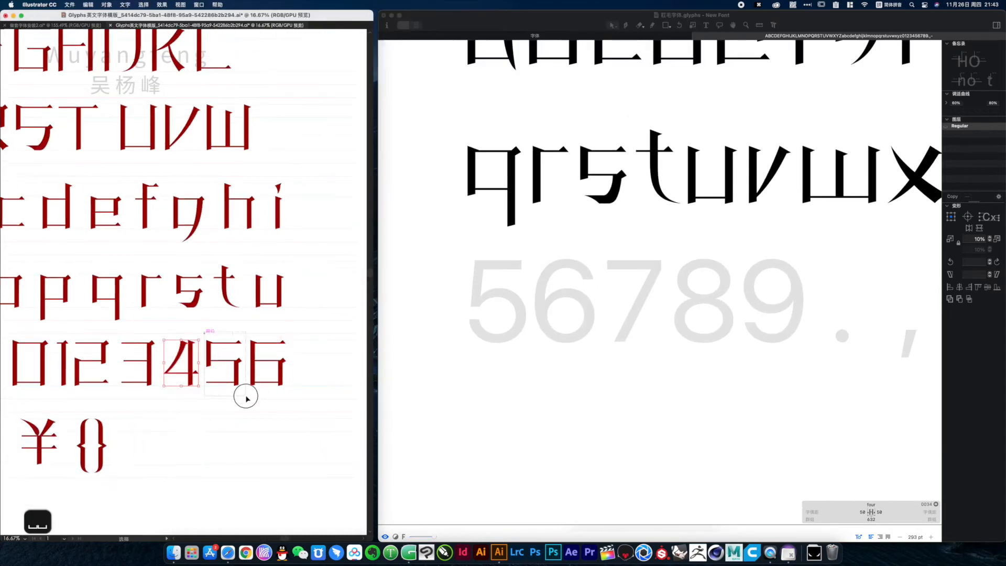
Copy the template's digit 5 into the five glyph, aligned in its frame, and set both sidebearings to 50
{"action": "left_click_drag", "start_coordinate": [247, 400], "coordinate": [204, 340]}
{"action": "key", "text": "super+c"}
{"action": "double_click", "coordinate": [501, 296]}
{"action": "key", "text": "super+v"}
{"action": "left_click_drag", "start_coordinate": [519, 385], "coordinate": [521, 263]}
{"action": "left_click", "coordinate": [540, 512]}
{"action": "type", "text": "5050"}
Copy the template's digit 6 into the six glyph, aligned in its frame, and set both sidebearings to 50
{"action": "double_click", "coordinate": [547, 319]}
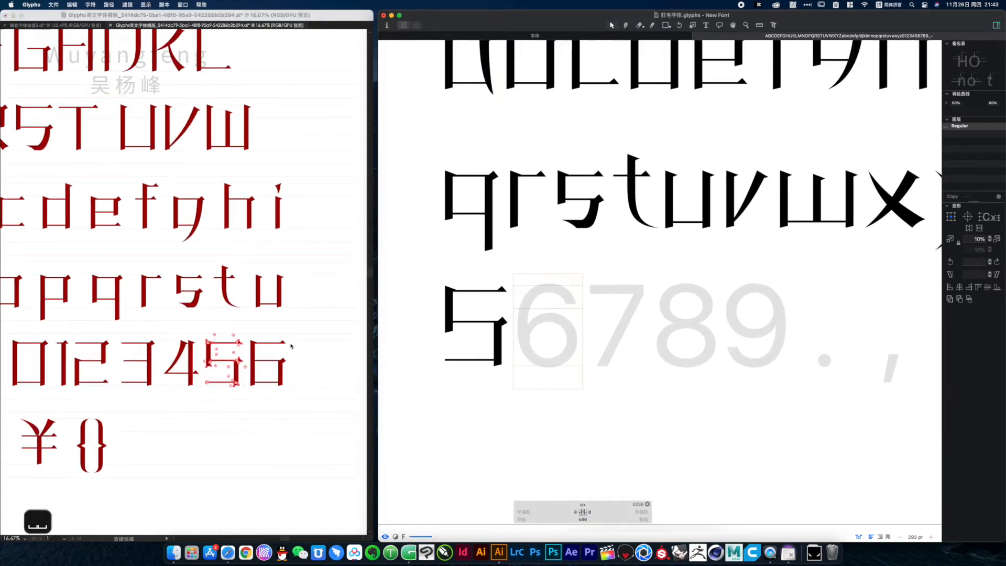
{"action": "left_click_drag", "start_coordinate": [292, 398], "coordinate": [251, 340]}
{"action": "key", "text": "super+c"}
{"action": "key", "text": "super+v"}
{"action": "left_click_drag", "start_coordinate": [572, 411], "coordinate": [571, 289]}
{"action": "left_click", "coordinate": [603, 514]}
{"action": "type", "text": "50"}
Copy the template's digit 7 into the seven glyph, correcting the pasted outline's bounds
{"action": "double_click", "coordinate": [624, 338]}
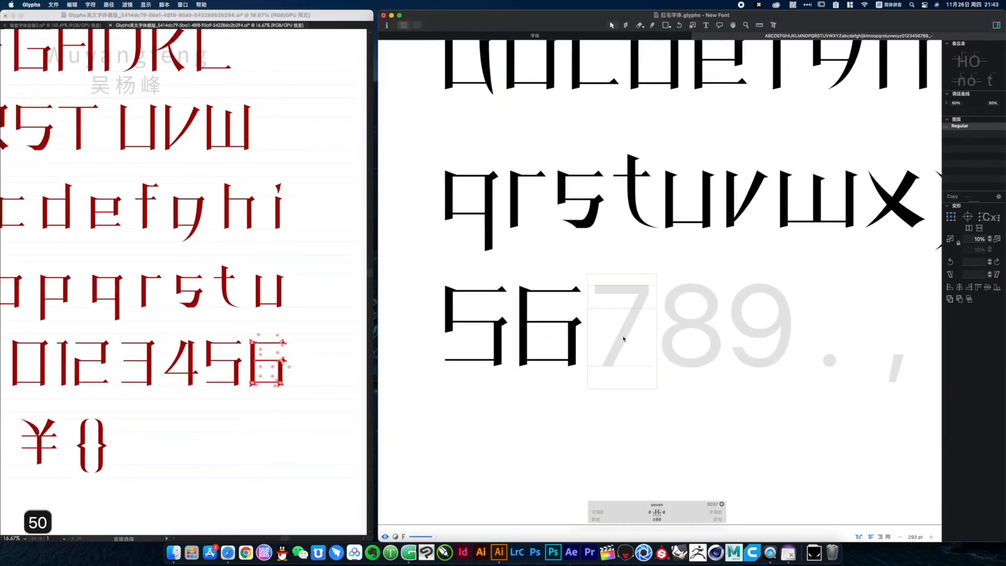
{"action": "left_click", "coordinate": [143, 423]}
{"action": "left_click_drag", "start_coordinate": [113, 406], "coordinate": [366, 363]}
{"action": "left_click_drag", "start_coordinate": [159, 374], "coordinate": [287, 353]}
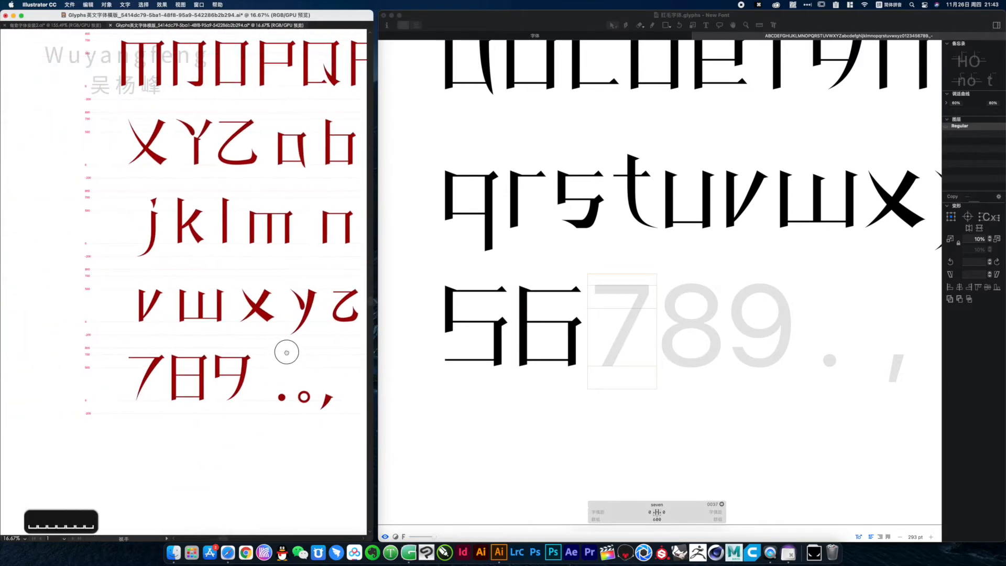
{"action": "left_click_drag", "start_coordinate": [126, 346], "coordinate": [162, 413]}
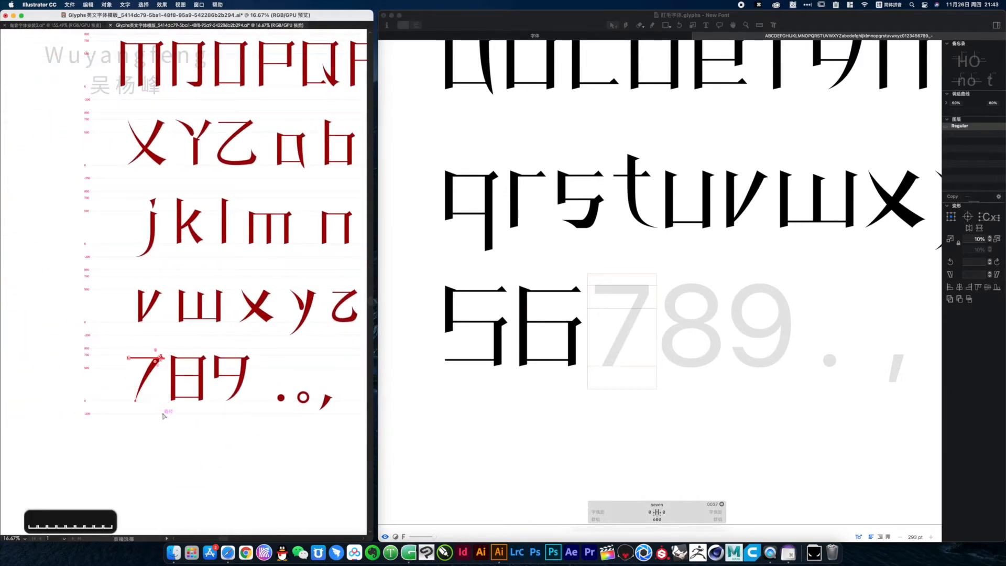
{"action": "key", "text": "super+4"}
{"action": "key", "text": "super+c"}
{"action": "left_click", "coordinate": [622, 336]}
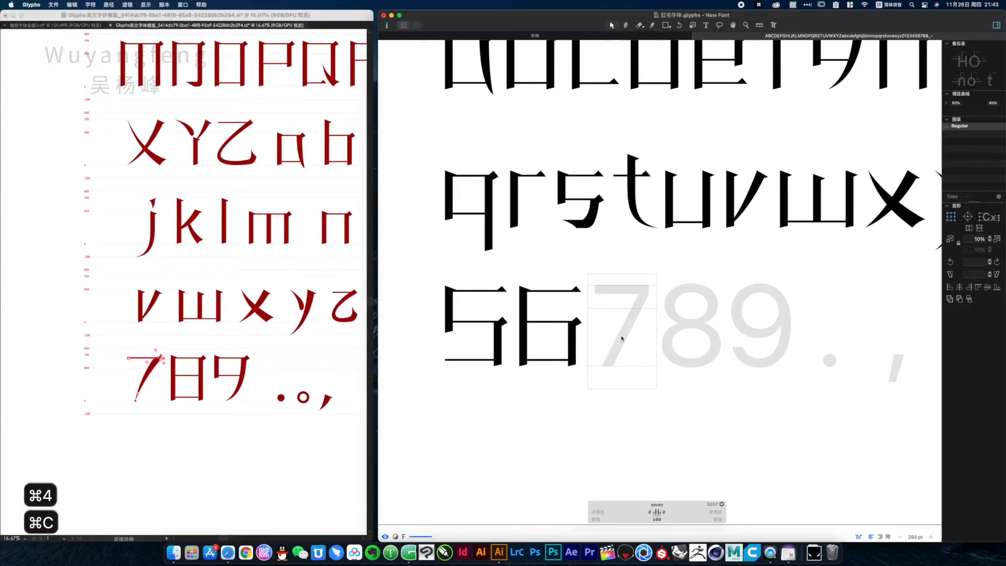
{"action": "key", "text": "super+v"}
{"action": "left_click", "coordinate": [529, 193]}
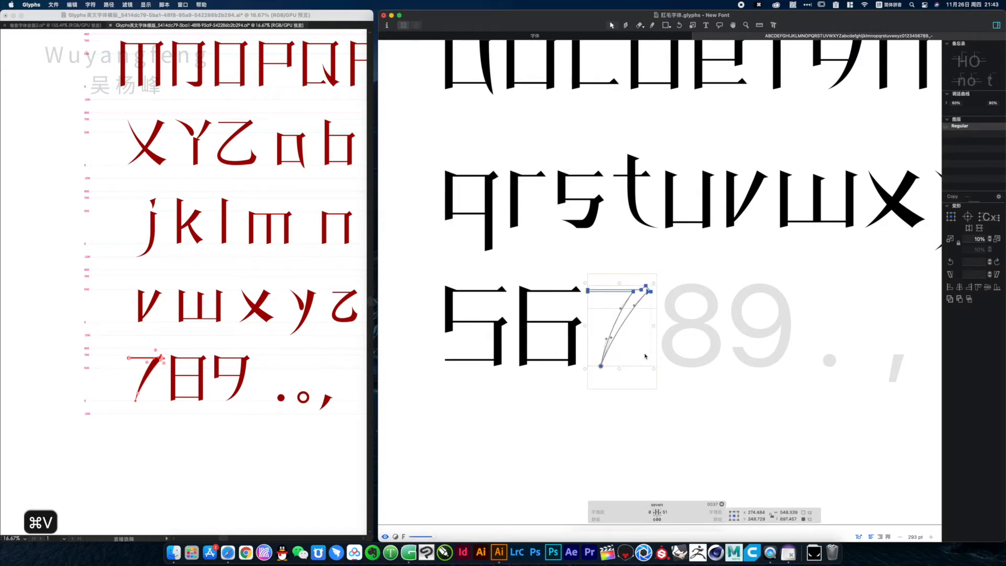
Set the seven glyph's left and right sidebearings to 50
{"action": "left_click", "coordinate": [649, 511]}
{"action": "type", "text": "50"}
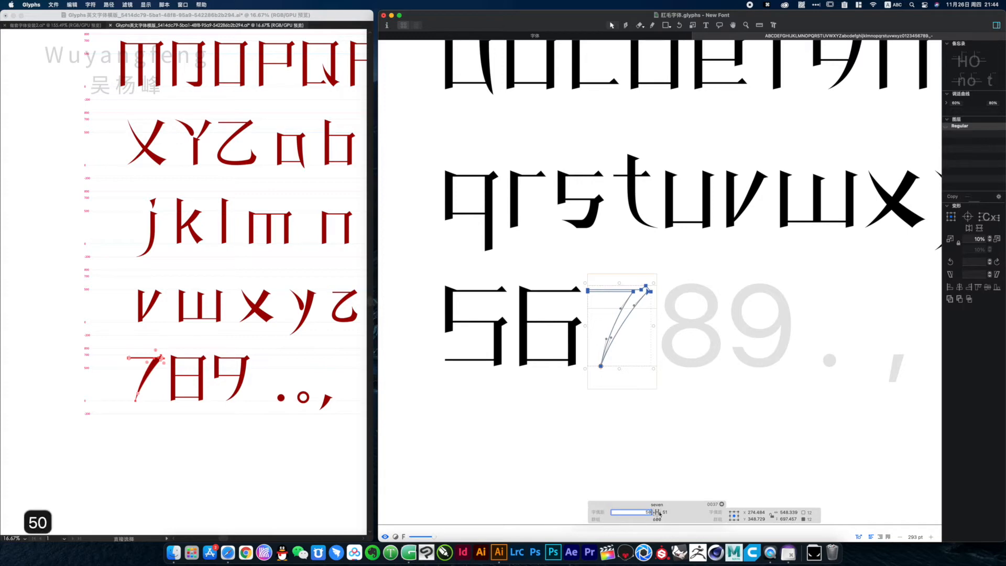
{"action": "left_click", "coordinate": [673, 512]}
{"action": "type", "text": "50"}
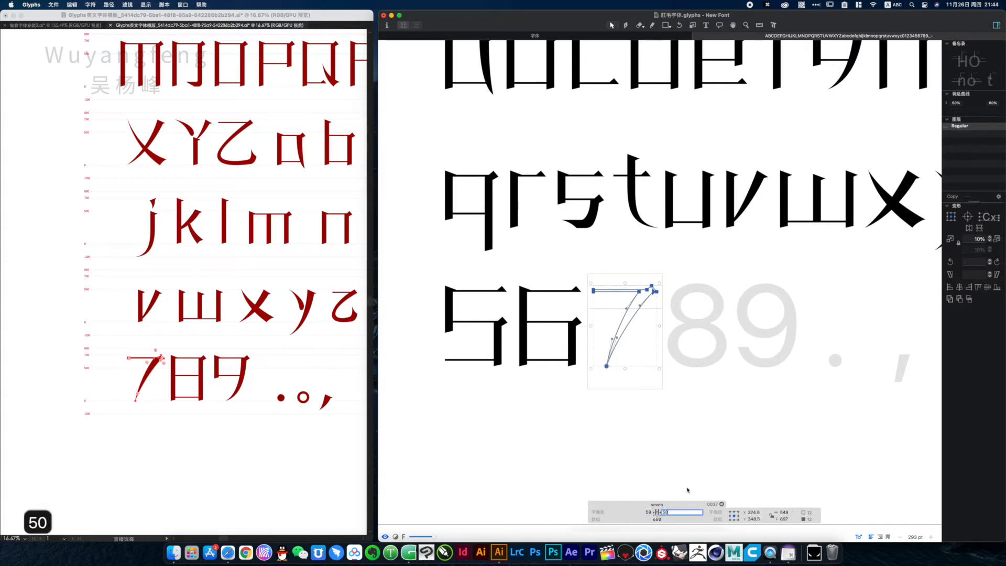
{"action": "left_click", "coordinate": [686, 460]}
Copy the template's digit 8 into the eight glyph, placed within the glyph frame
{"action": "double_click", "coordinate": [692, 324]}
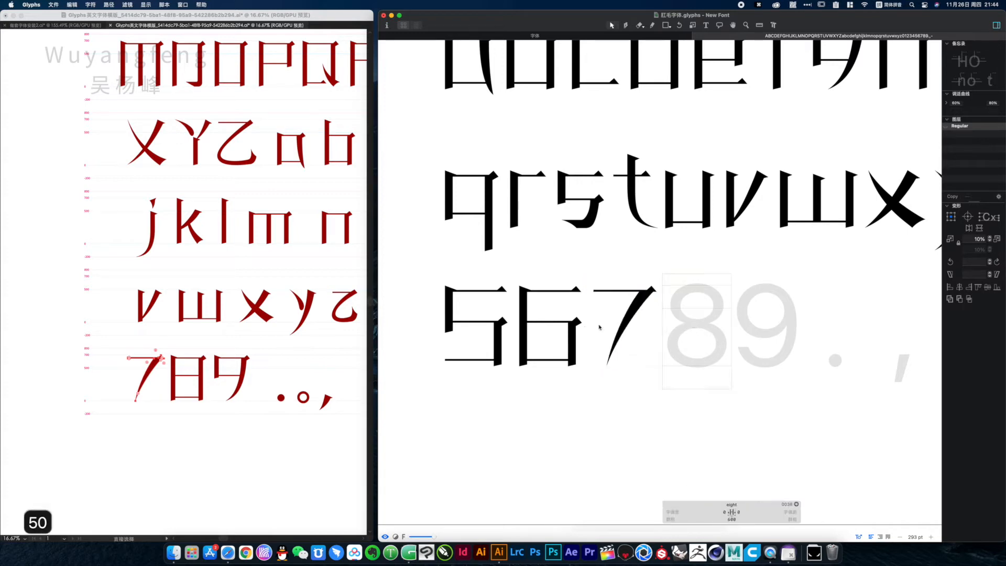
{"action": "left_click", "coordinate": [196, 349]}
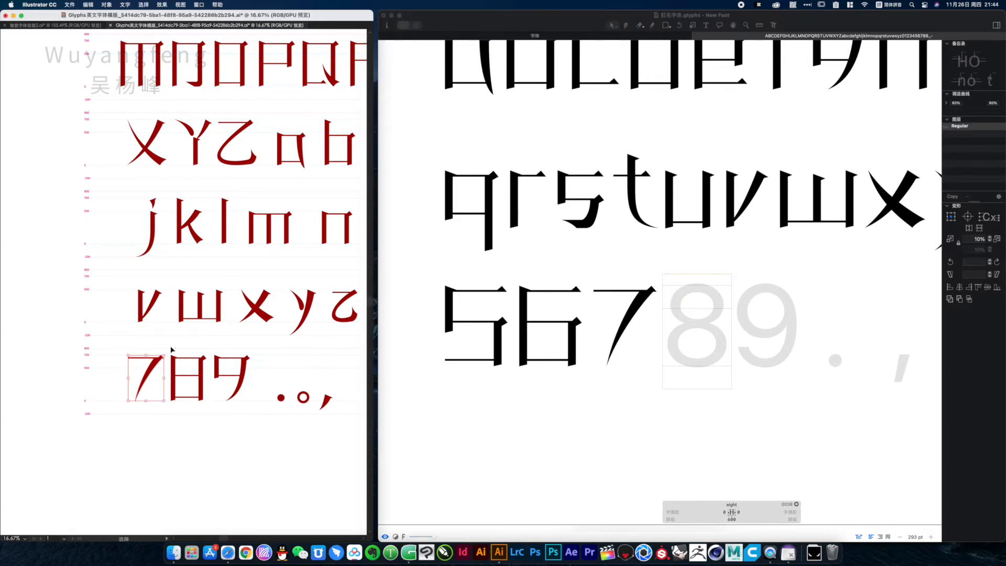
{"action": "left_click_drag", "start_coordinate": [170, 348], "coordinate": [208, 411]}
{"action": "key", "text": "a"}
{"action": "key", "text": "super+4"}
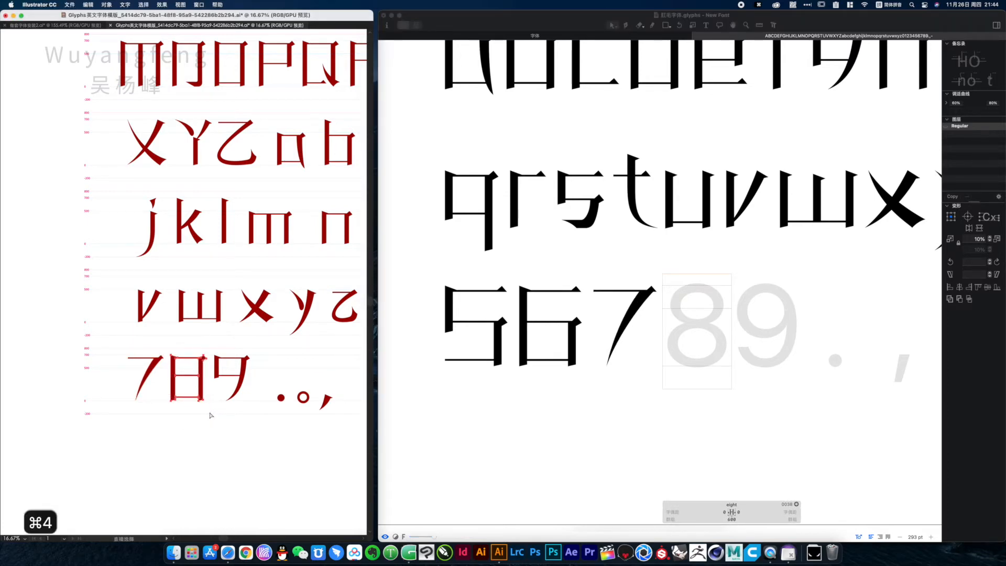
{"action": "key", "text": "super+c"}
{"action": "left_click", "coordinate": [704, 320]}
{"action": "key", "text": "super+v"}
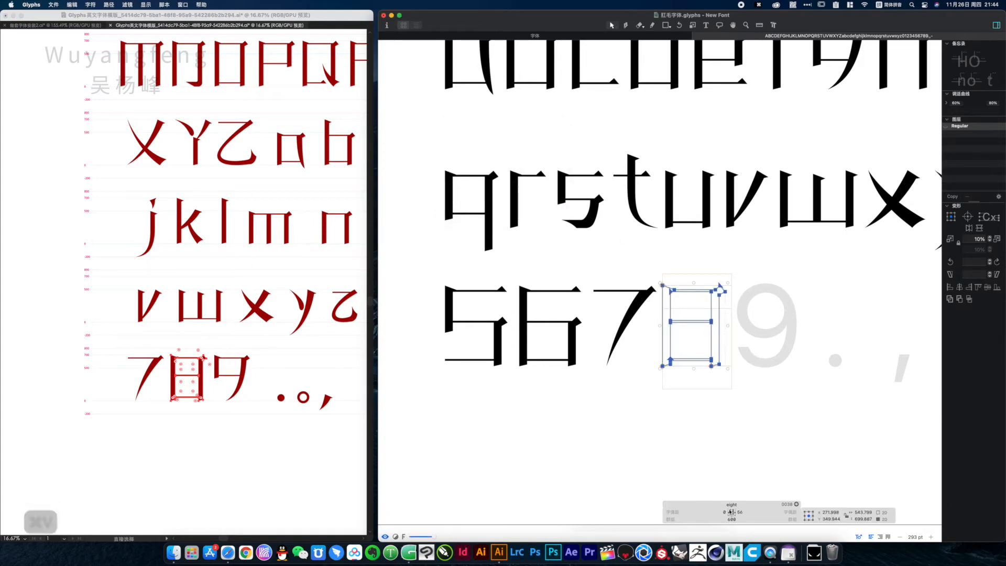
Set the eight glyph's right and left sidebearings to 50
{"action": "left_click", "coordinate": [741, 512]}
{"action": "type", "text": "50"}
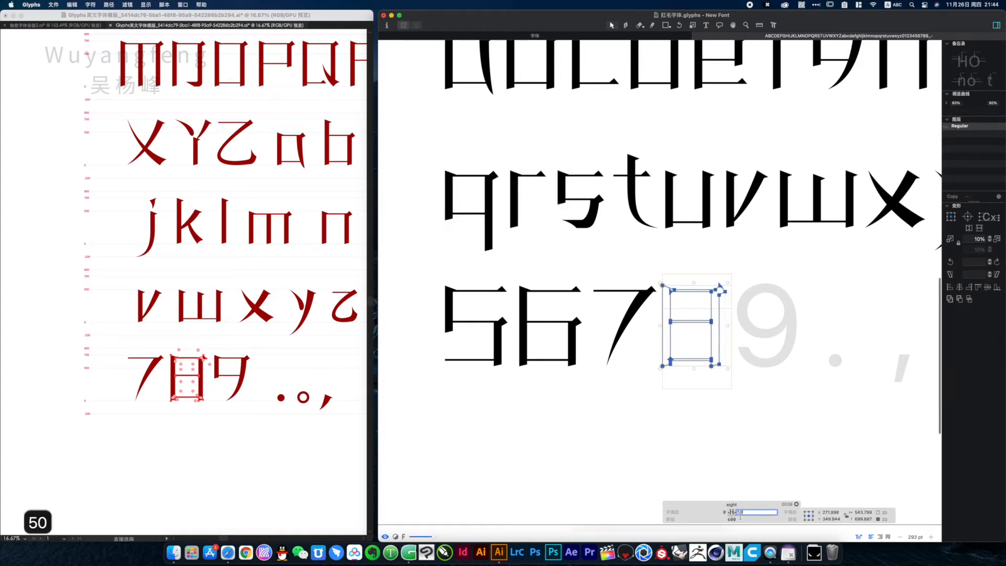
{"action": "left_click", "coordinate": [726, 512]}
{"action": "type", "text": "50"}
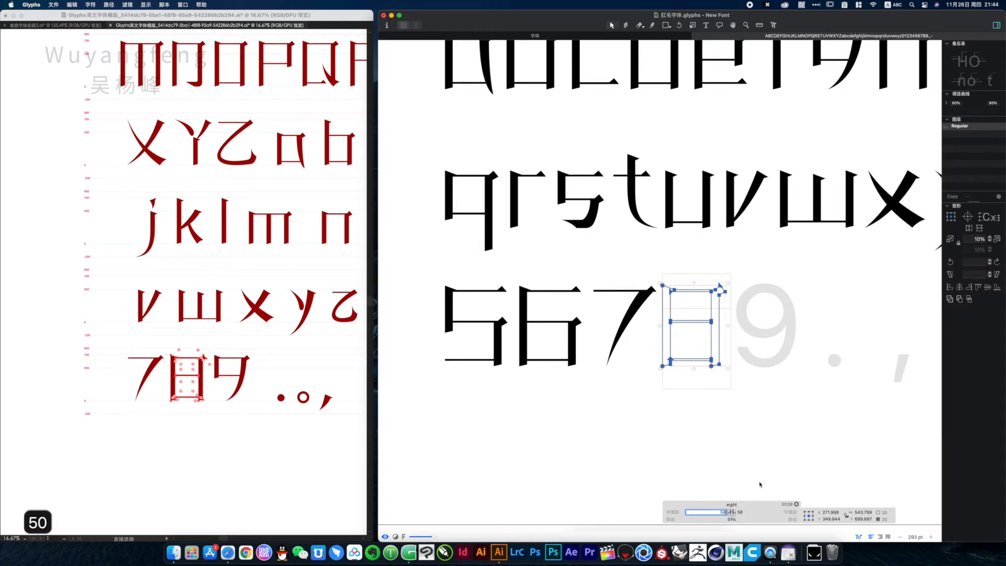
{"action": "key", "text": "Return"}
Copy the template's digit 9 into the nine glyph, correcting the pasted outline's bounds
{"action": "double_click", "coordinate": [770, 334]}
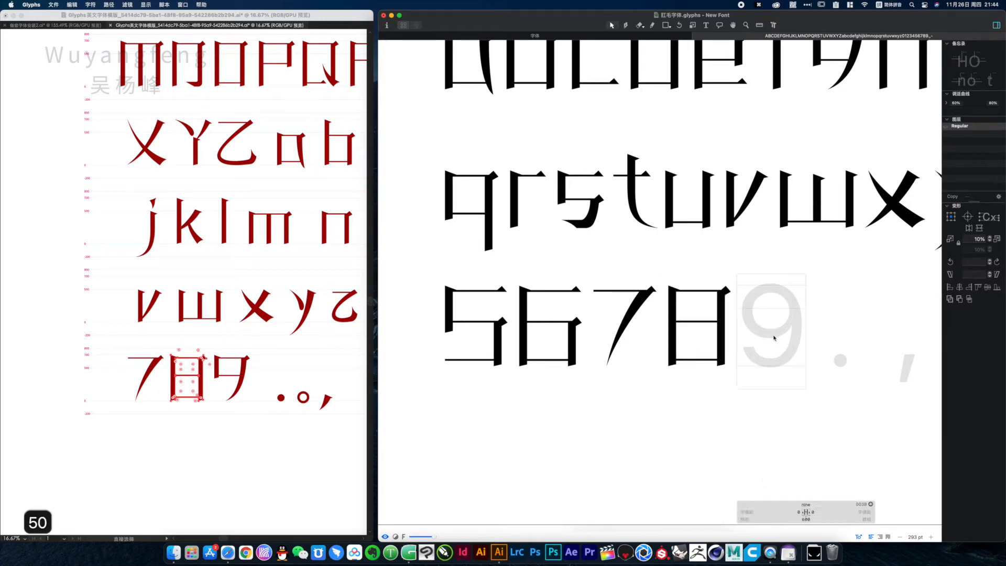
{"action": "left_click", "coordinate": [211, 350]}
{"action": "left_click_drag", "start_coordinate": [211, 350], "coordinate": [255, 409]}
{"action": "key", "text": "super+4"}
{"action": "key", "text": "super+c"}
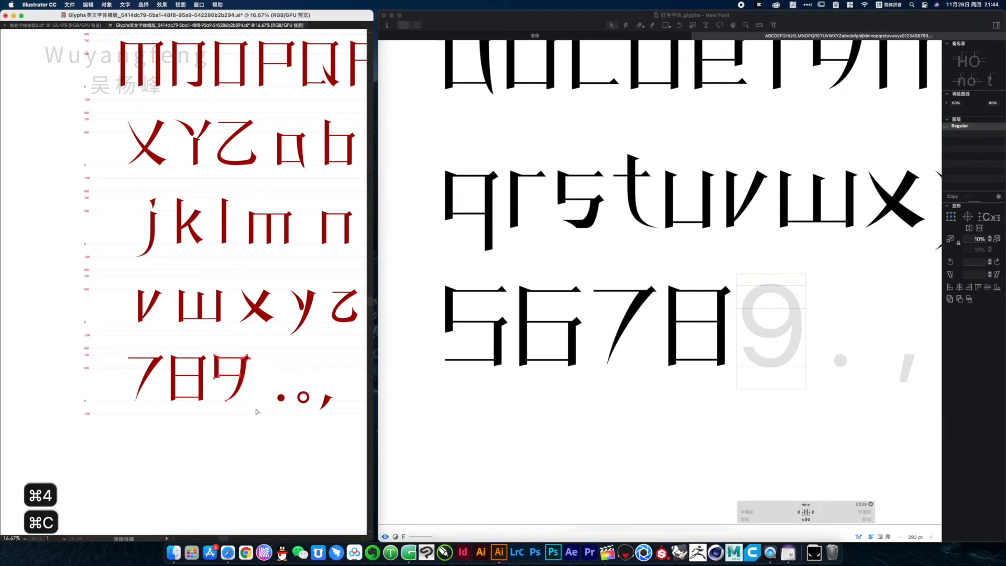
{"action": "left_click", "coordinate": [753, 327]}
{"action": "key", "text": "super+v"}
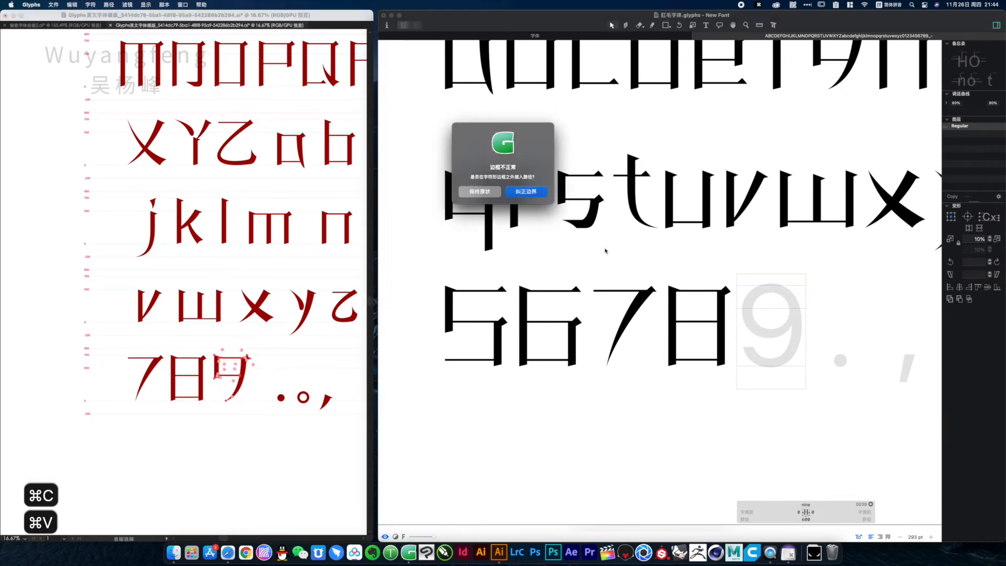
{"action": "left_click", "coordinate": [526, 192]}
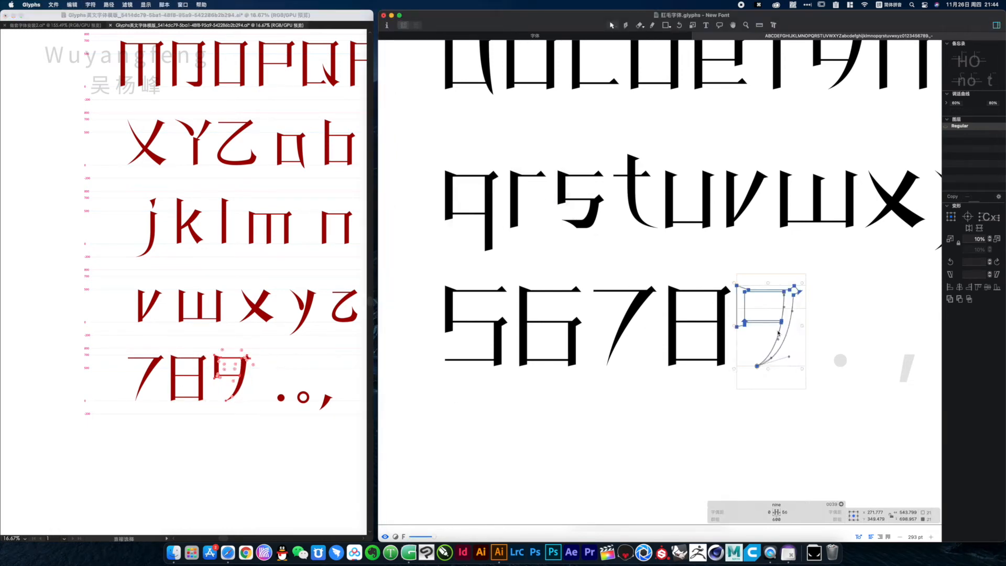
Set the nine glyph's right and left sidebearings to 50
{"action": "left_click", "coordinate": [786, 513]}
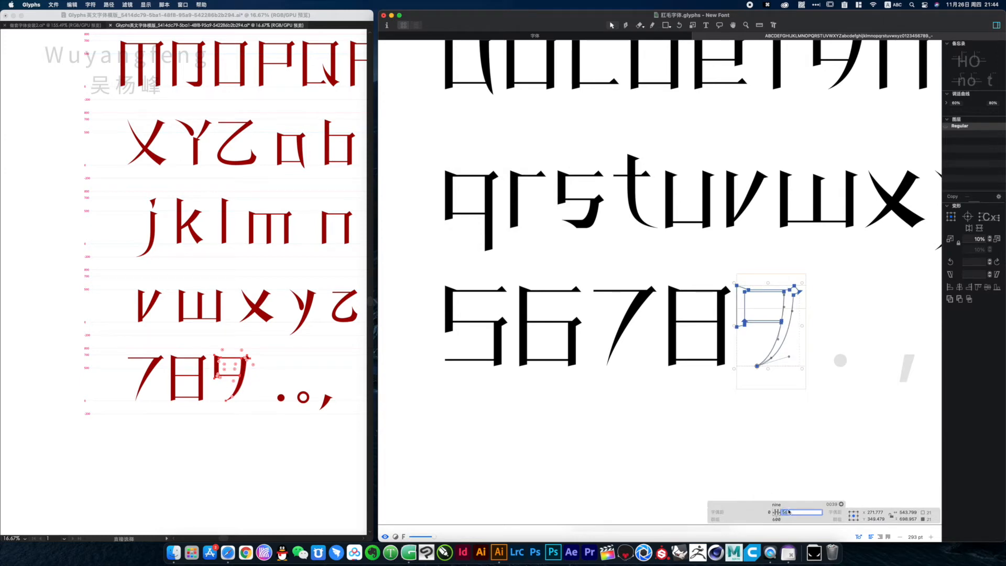
{"action": "type", "text": "50"}
{"action": "left_click", "coordinate": [775, 512]}
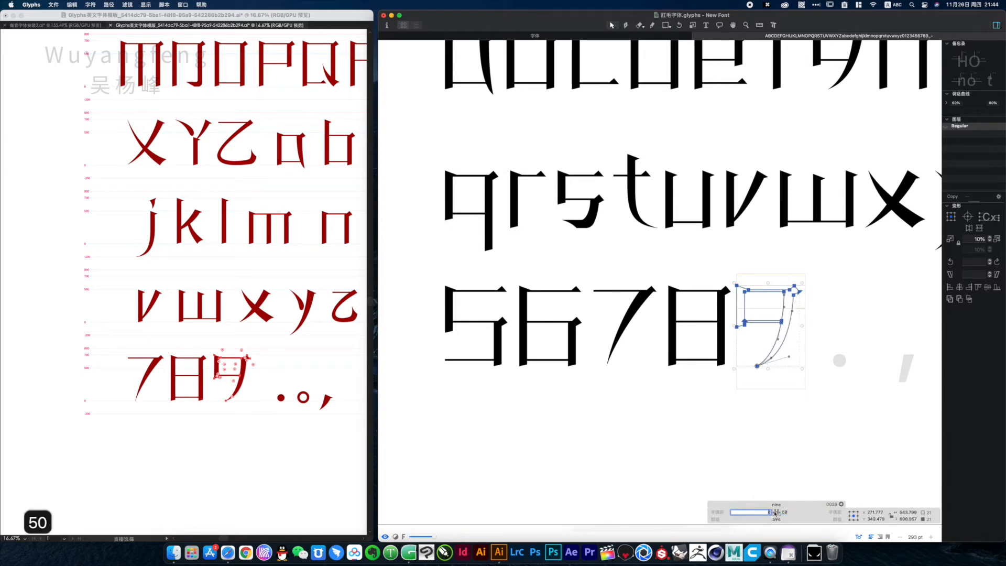
{"action": "type", "text": "50"}
{"action": "key", "text": "Return"}
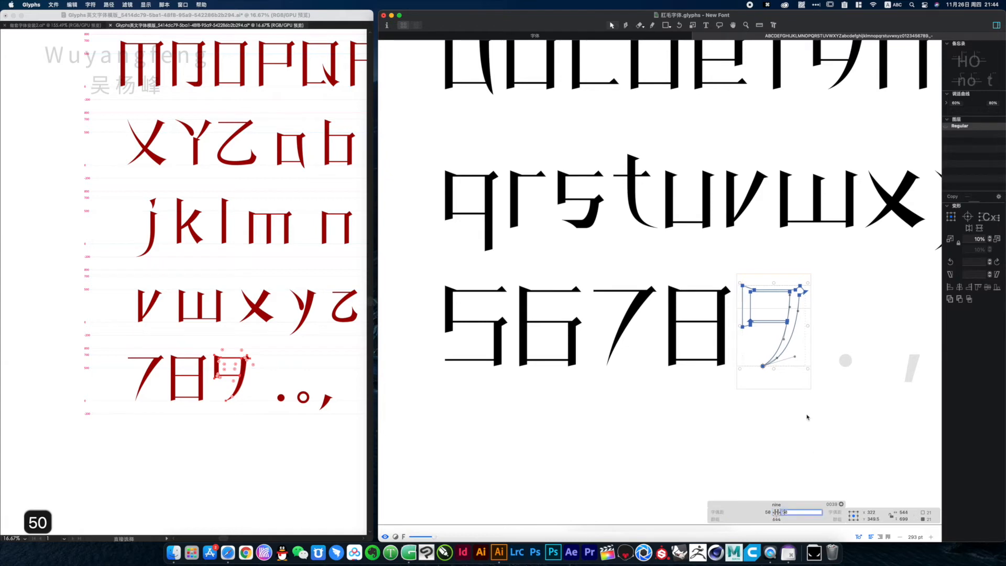
Copy the template's solid dot into the period glyph, correcting the pasted outline's bounds
{"action": "key", "text": "space"}
{"action": "left_click_drag", "start_coordinate": [824, 411], "coordinate": [556, 384]}
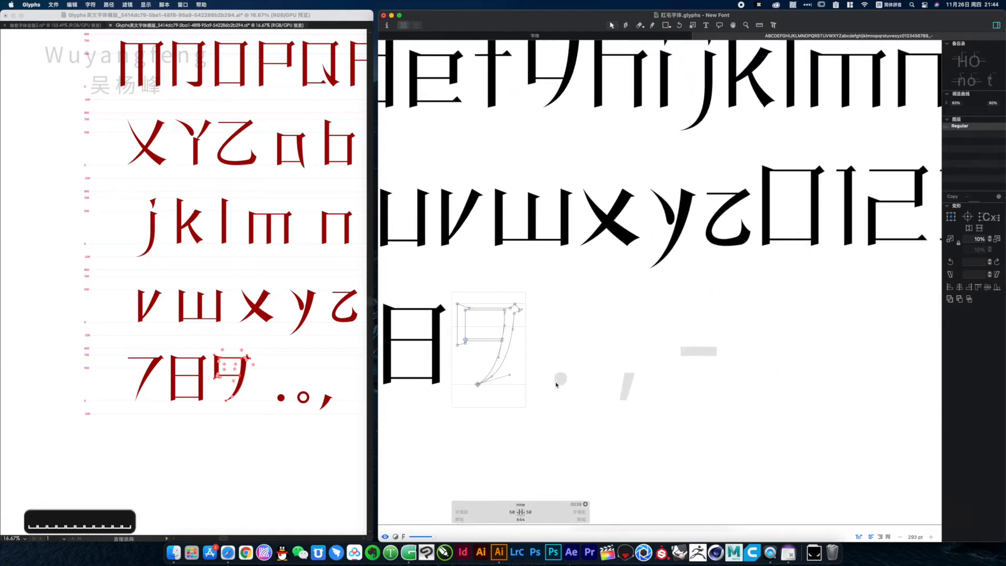
{"action": "left_click", "coordinate": [560, 382]}
{"action": "left_click", "coordinate": [275, 398]}
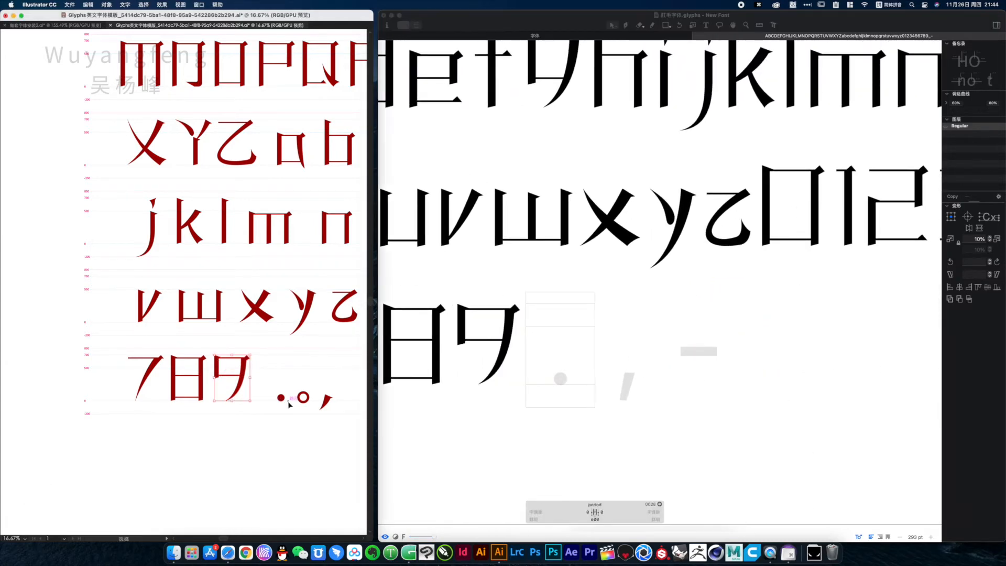
{"action": "left_click", "coordinate": [281, 398]}
{"action": "key", "text": "super+c"}
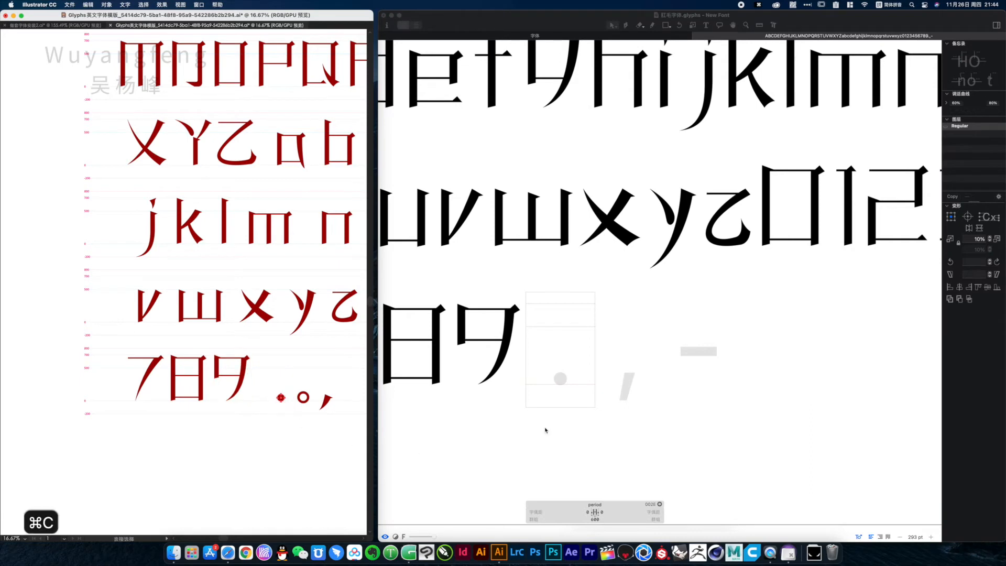
{"action": "left_click", "coordinate": [564, 376]}
{"action": "key", "text": "super+v"}
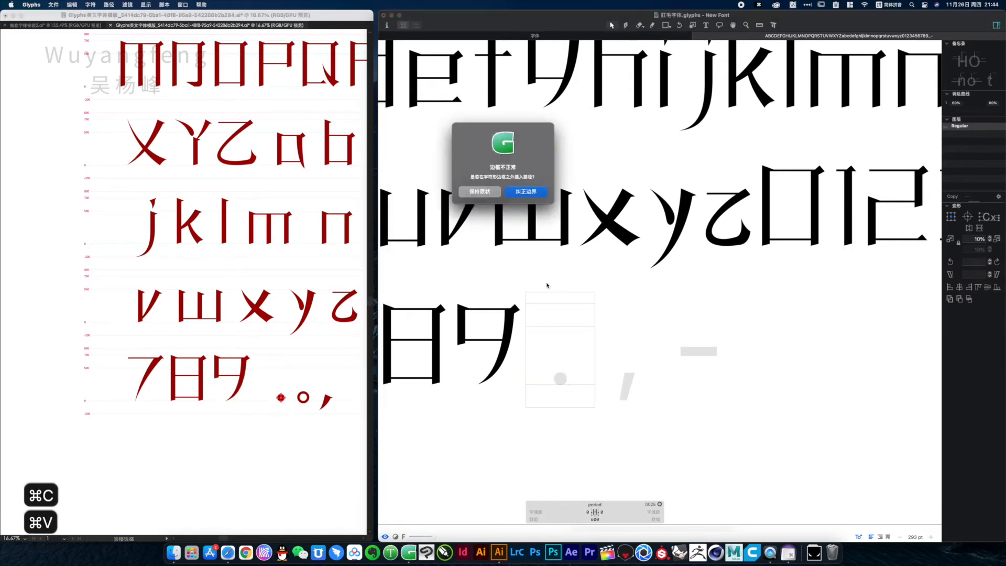
{"action": "left_click", "coordinate": [525, 192]}
Shift the dot inward to a left sidebearing of about 109 and set the period glyph's right sidebearing to 50
{"action": "left_click_drag", "start_coordinate": [470, 312], "coordinate": [606, 415]}
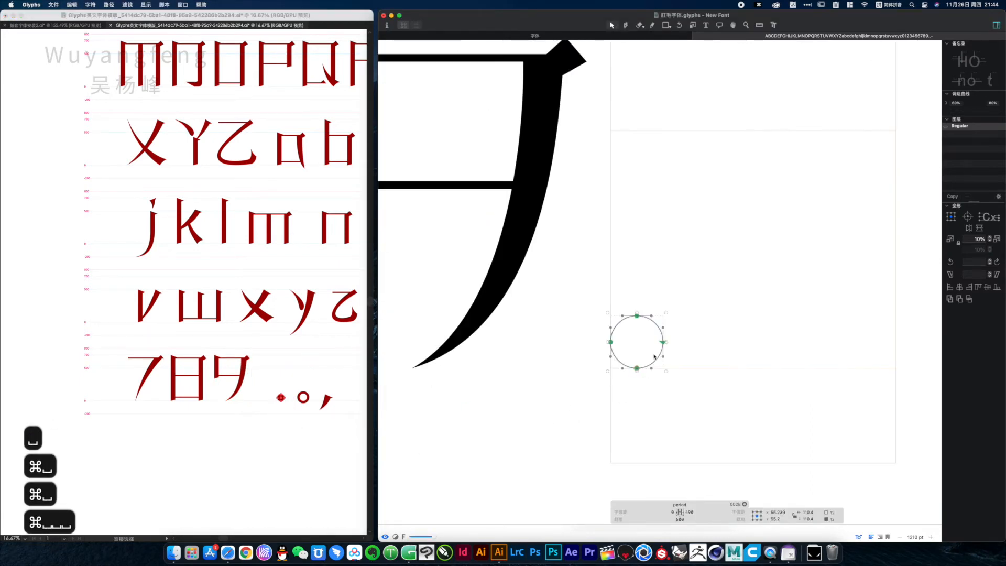
{"action": "left_click_drag", "start_coordinate": [662, 356], "coordinate": [636, 354]}
{"action": "key", "text": "space"}
{"action": "left_click", "coordinate": [737, 351], "text": "super"}
{"action": "left_click", "coordinate": [690, 514]}
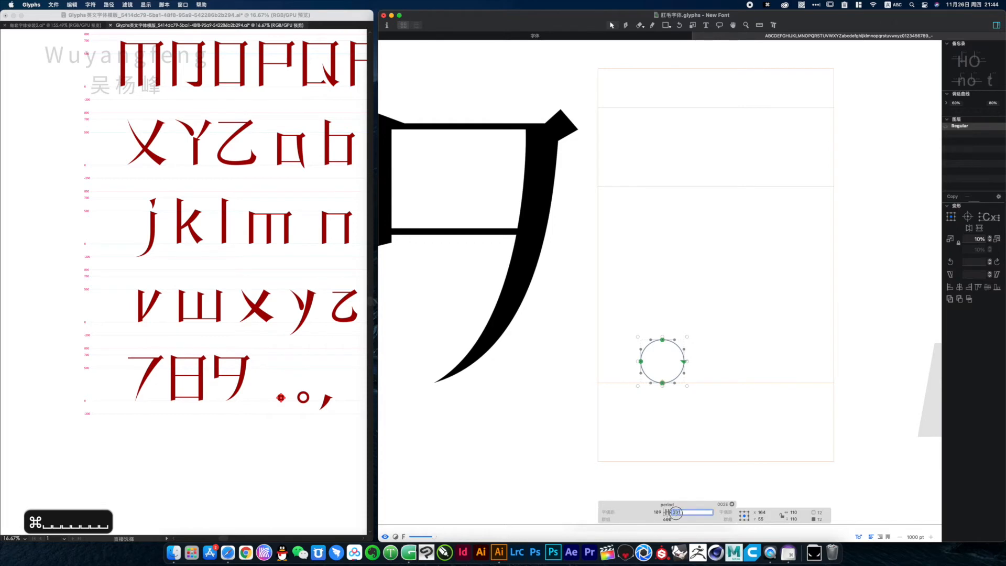
{"action": "type", "text": "50"}
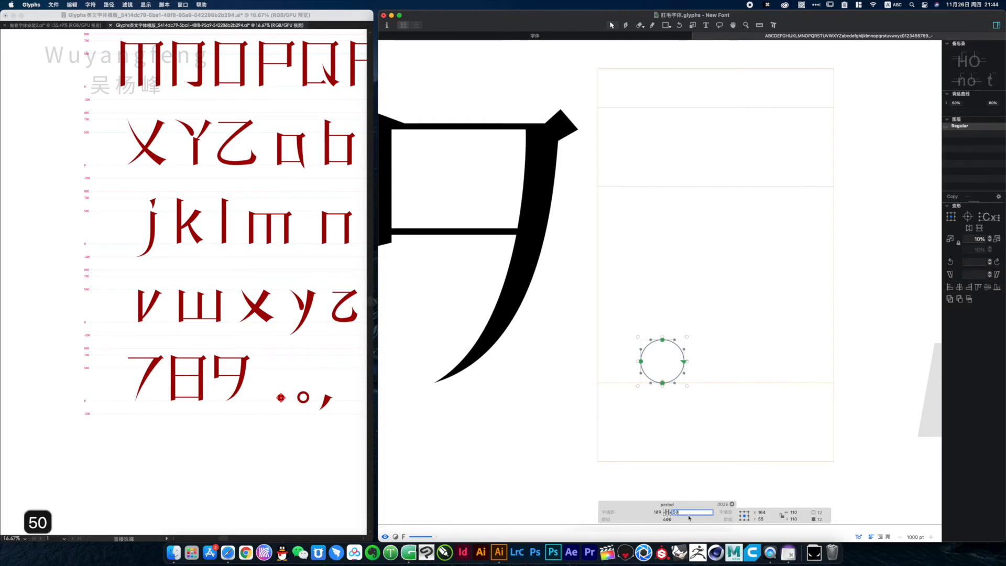
{"action": "key", "text": "Return"}
{"action": "left_click", "coordinate": [724, 383]}
Copy the template's comma into the comma glyph, correcting the pasted outline's bounds
{"action": "key", "text": "space"}
{"action": "left_click_drag", "start_coordinate": [644, 341], "coordinate": [546, 406]}
{"action": "left_click_drag", "start_coordinate": [655, 384], "coordinate": [561, 391]}
{"action": "double_click", "coordinate": [624, 380]}
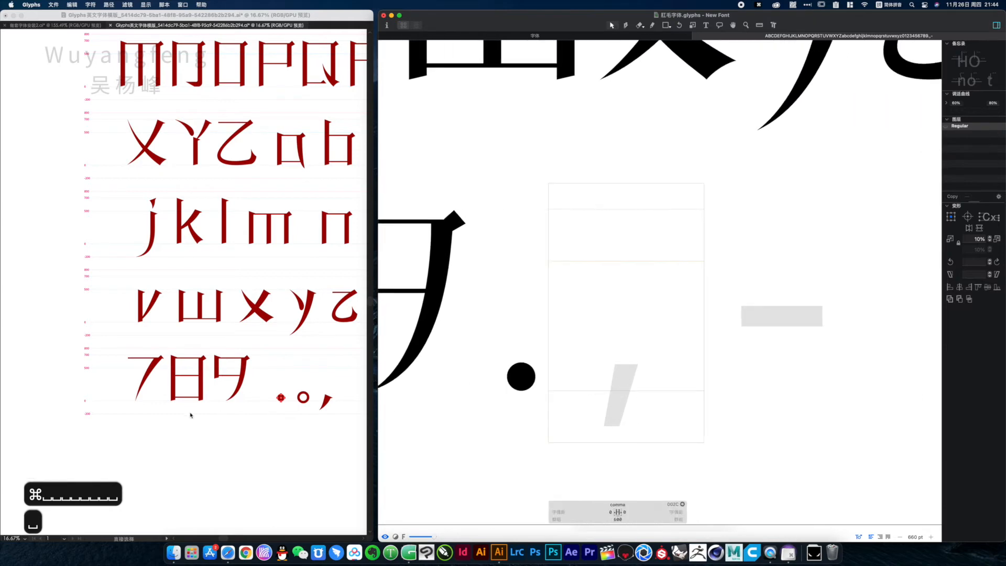
{"action": "left_click", "coordinate": [294, 418]}
{"action": "left_click", "coordinate": [325, 401]}
{"action": "key", "text": "cmd+c"}
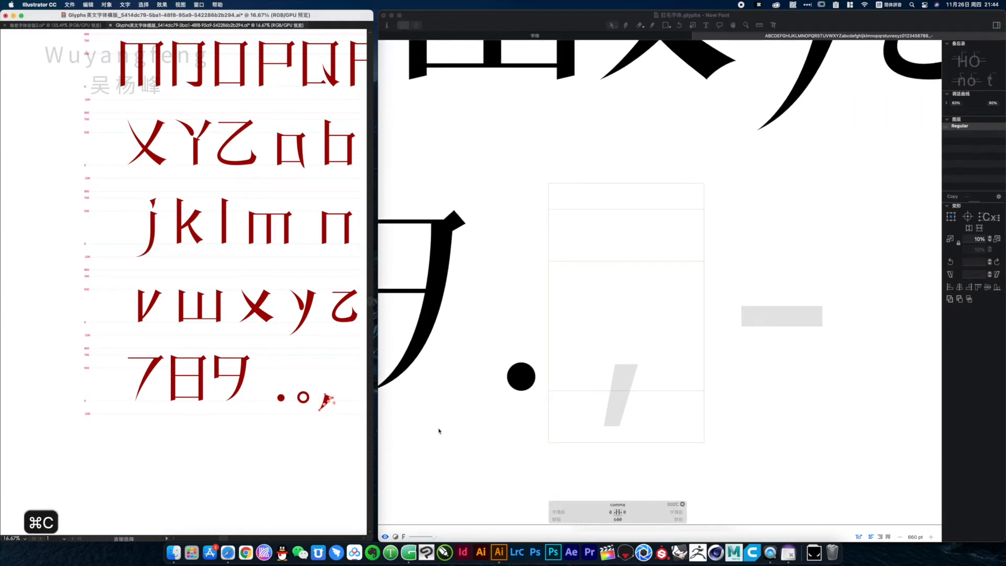
{"action": "left_click", "coordinate": [619, 394]}
{"action": "key", "text": "space"}
{"action": "left_click_drag", "start_coordinate": [619, 394], "coordinate": [599, 391]}
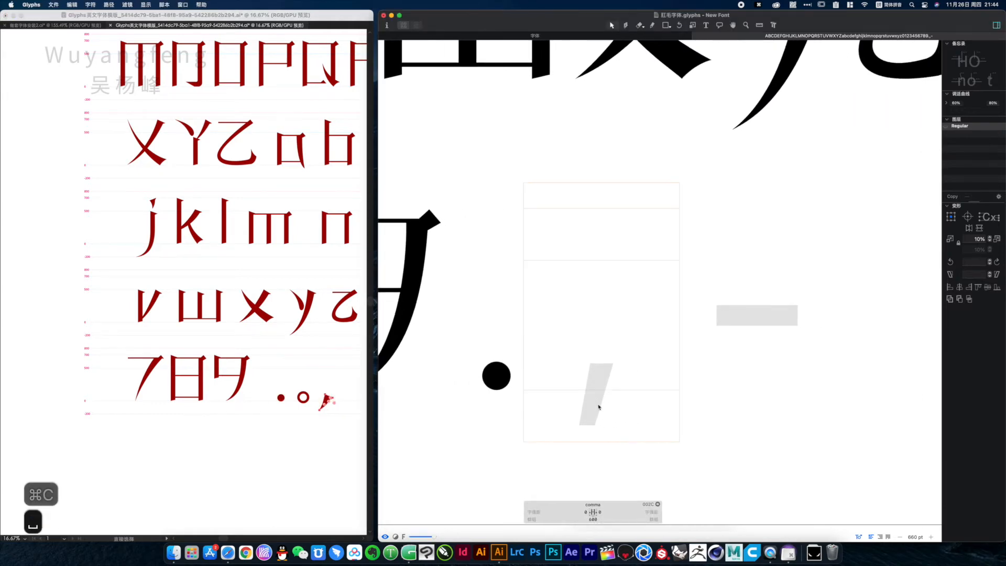
{"action": "key", "text": "super+v"}
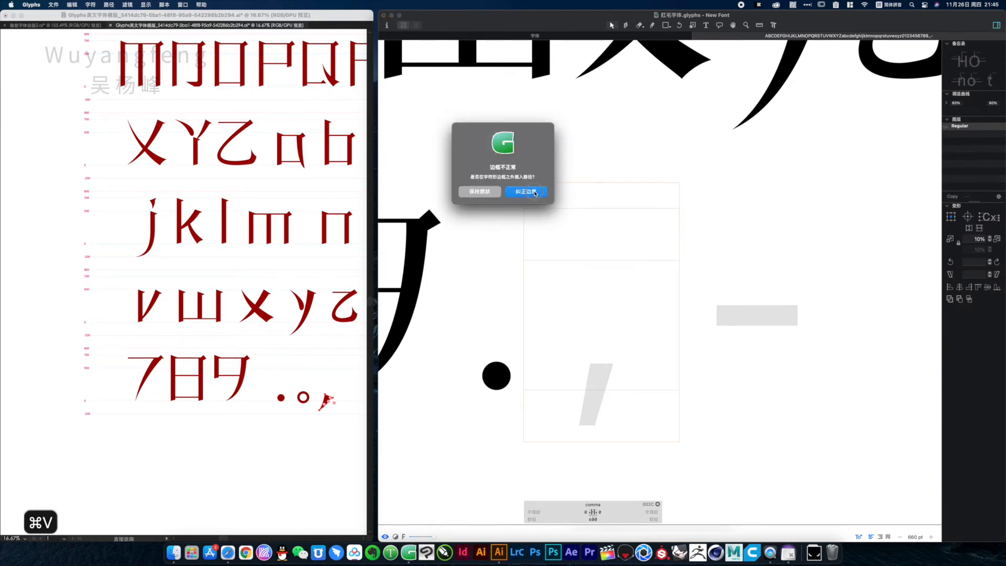
{"action": "key", "text": "Return"}
Move the comma outline to a left sidebearing of 50 and set its right sidebearing to 50
{"action": "left_click_drag", "start_coordinate": [559, 359], "coordinate": [576, 387]}
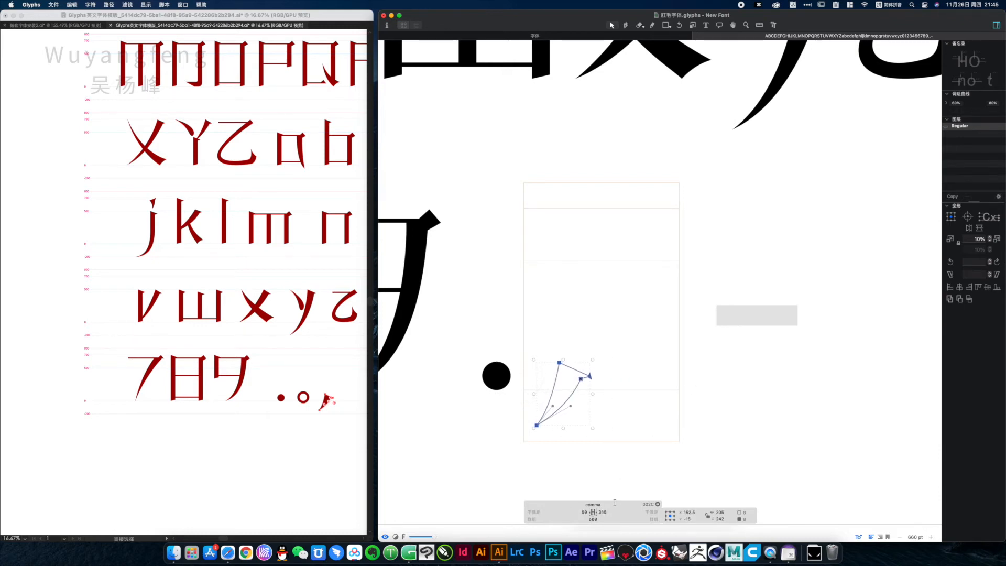
{"action": "left_click", "coordinate": [602, 511]}
{"action": "type", "text": "50"}
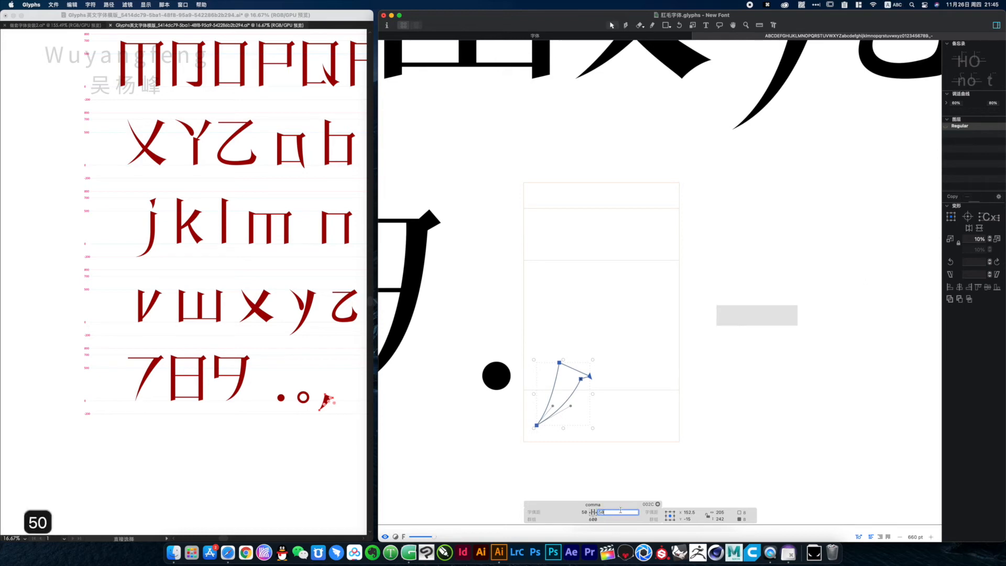
{"action": "key", "text": "Return"}
{"action": "key", "text": "space"}
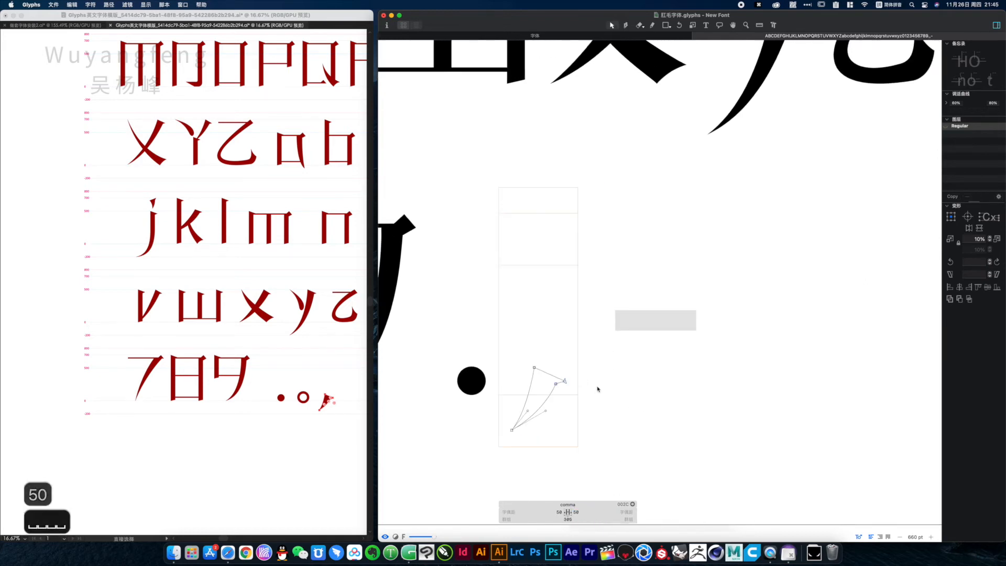
Set the comma glyph's right sidebearing to 150
{"action": "left_click", "coordinate": [576, 512]}
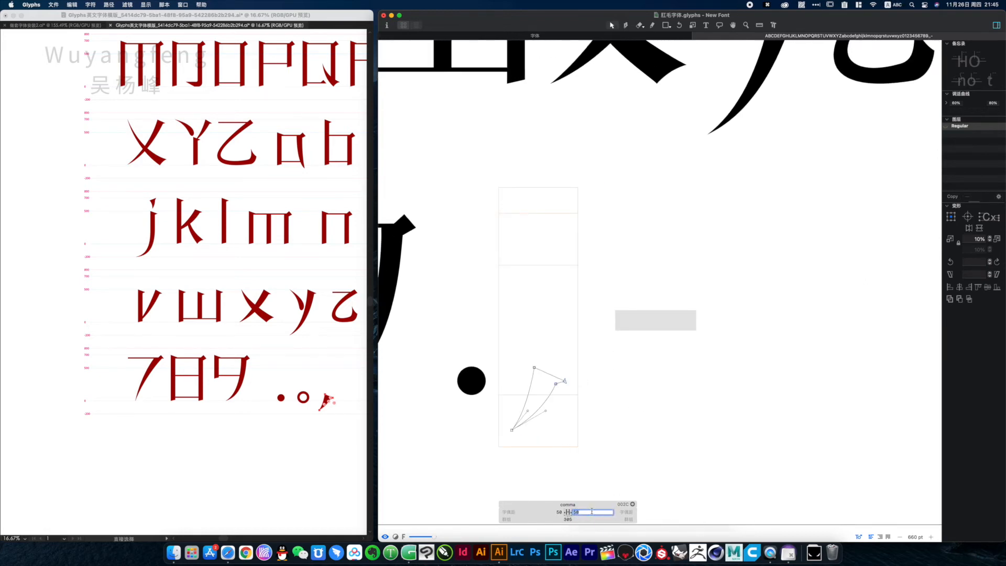
{"action": "type", "text": "150"}
{"action": "key", "text": "Return"}
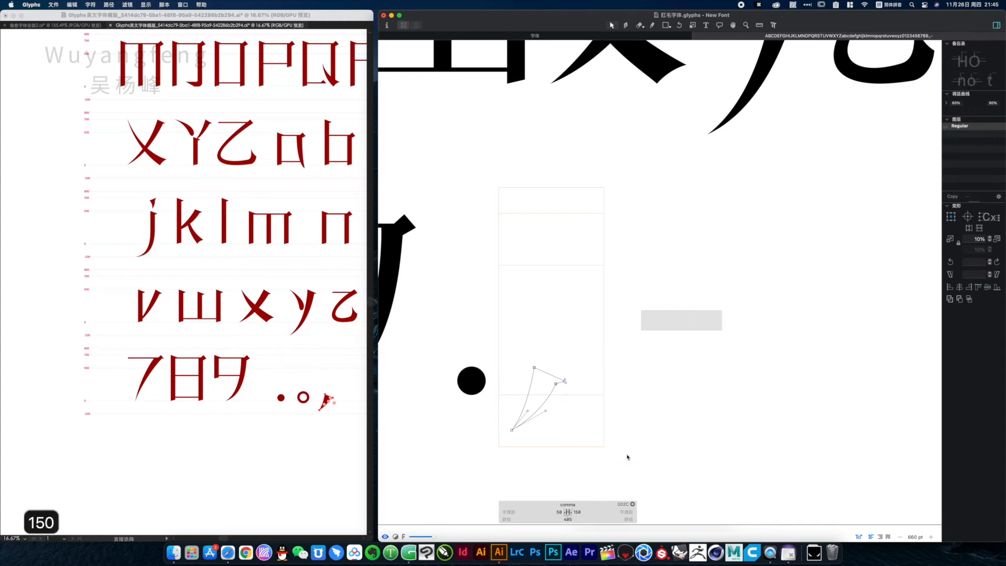
Copy the lower crossbar of the yen sign from the Illustrator template into the hyphen glyph in Glyphs, correcting the pasted outline's bounds
{"action": "key", "text": "space"}
{"action": "left_click_drag", "start_coordinate": [636, 360], "coordinate": [568, 367]}
{"action": "double_click", "coordinate": [611, 328]}
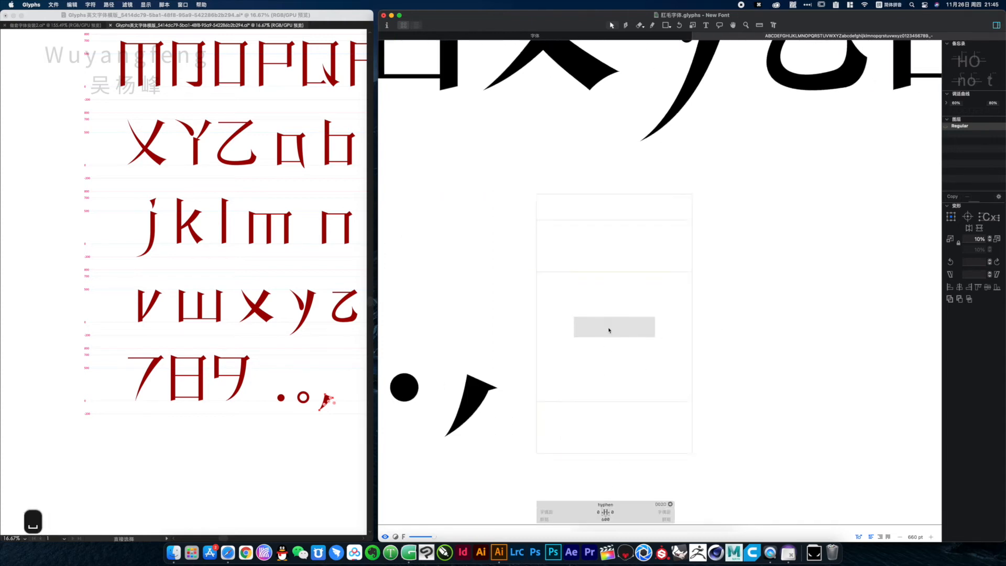
{"action": "left_click", "coordinate": [296, 454]}
{"action": "key", "text": "space"}
{"action": "left_click_drag", "start_coordinate": [297, 454], "coordinate": [207, 435]}
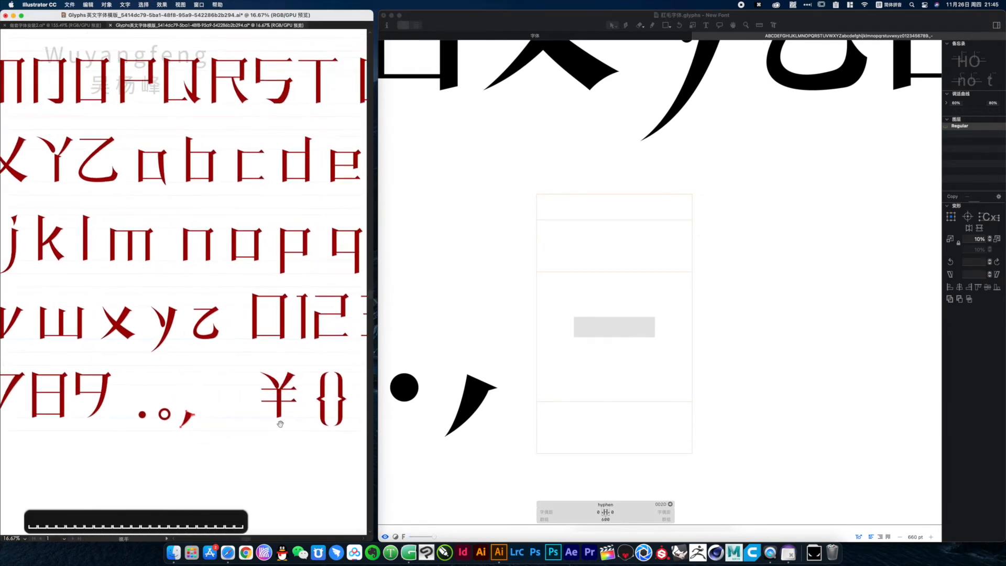
{"action": "left_click", "coordinate": [294, 405]}
{"action": "double_click", "coordinate": [293, 403]}
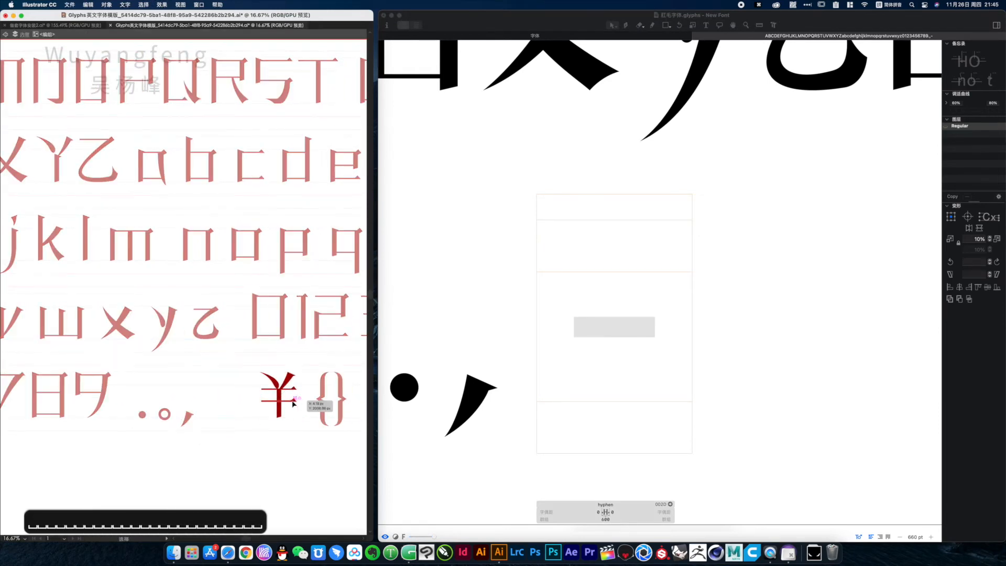
{"action": "left_click", "coordinate": [293, 404]}
{"action": "key", "text": "super+c"}
{"action": "left_click", "coordinate": [651, 327]}
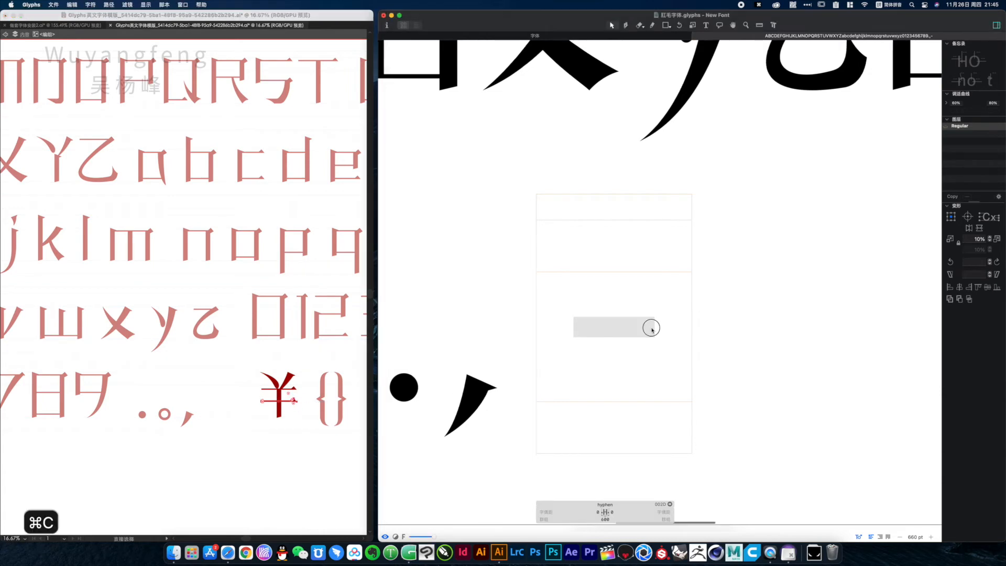
{"action": "key", "text": "super+v"}
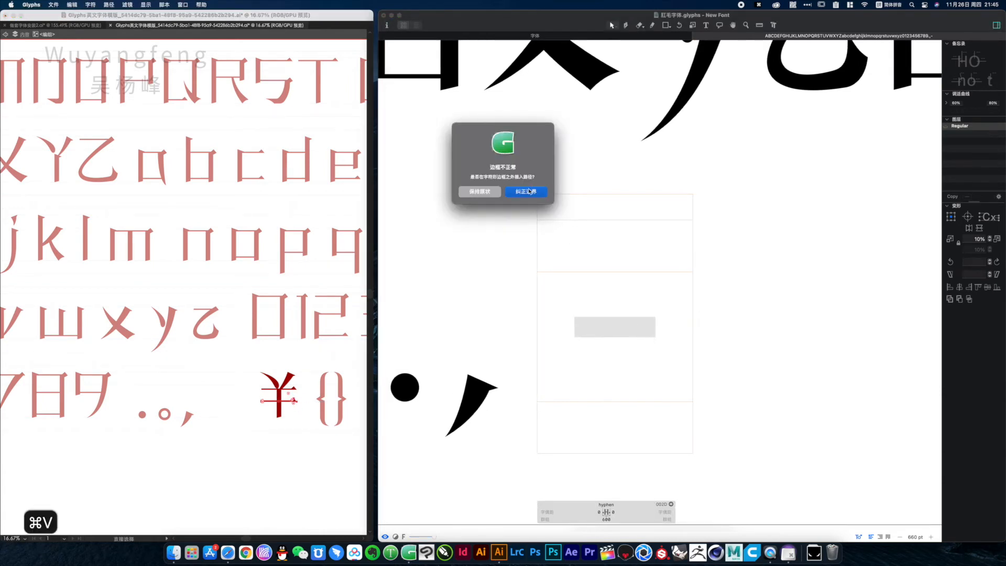
{"action": "key", "text": "Return"}
Place the pasted stroke between the baseline and x-height of the hyphen glyph and shorten it to about 340 units wide
{"action": "left_click_drag", "start_coordinate": [549, 396], "coordinate": [683, 322]}
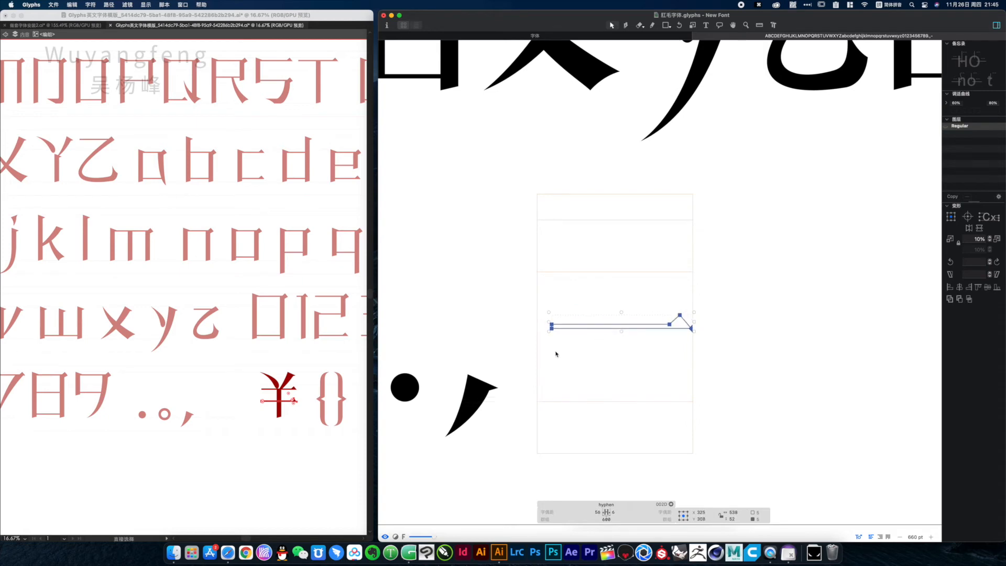
{"action": "left_click_drag", "start_coordinate": [557, 350], "coordinate": [770, 279]}
{"action": "left_click_drag", "start_coordinate": [671, 325], "coordinate": [642, 328]}
{"action": "left_click", "coordinate": [631, 374]}
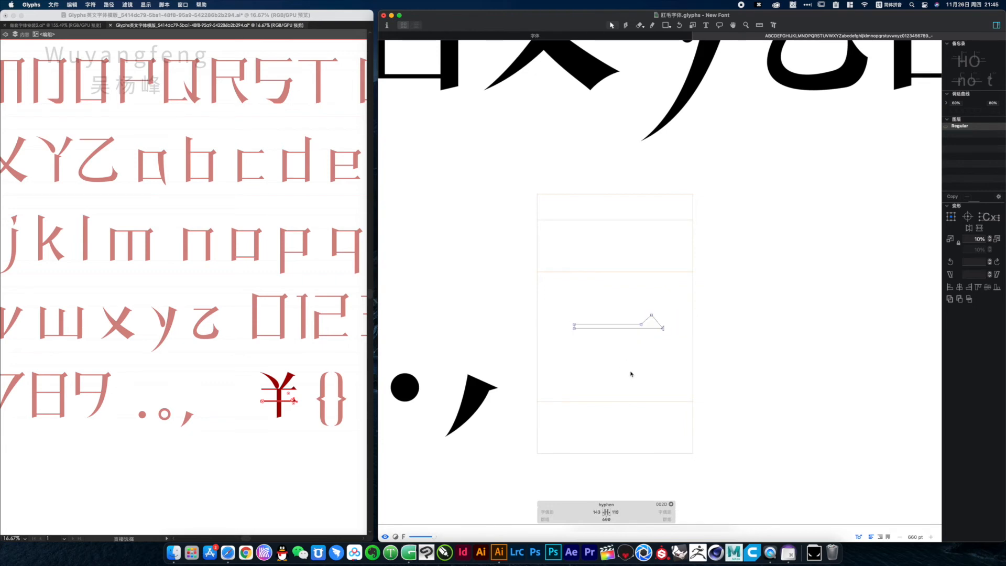
Set both the left and right sidebearings of the hyphen glyph to 200
{"action": "left_click", "coordinate": [616, 513]}
{"action": "type", "text": "200"}
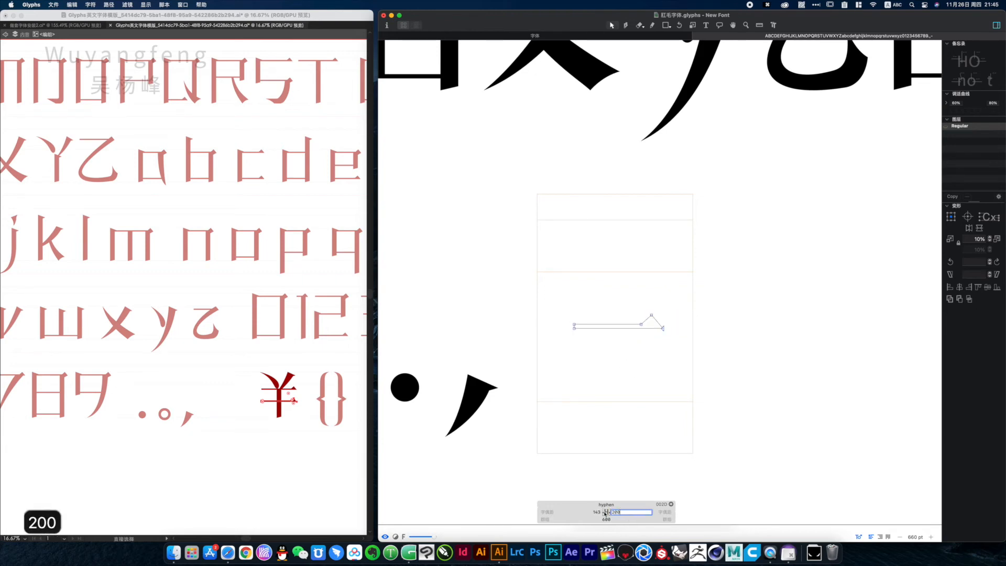
{"action": "key", "text": "Tab"}
{"action": "type", "text": "200"}
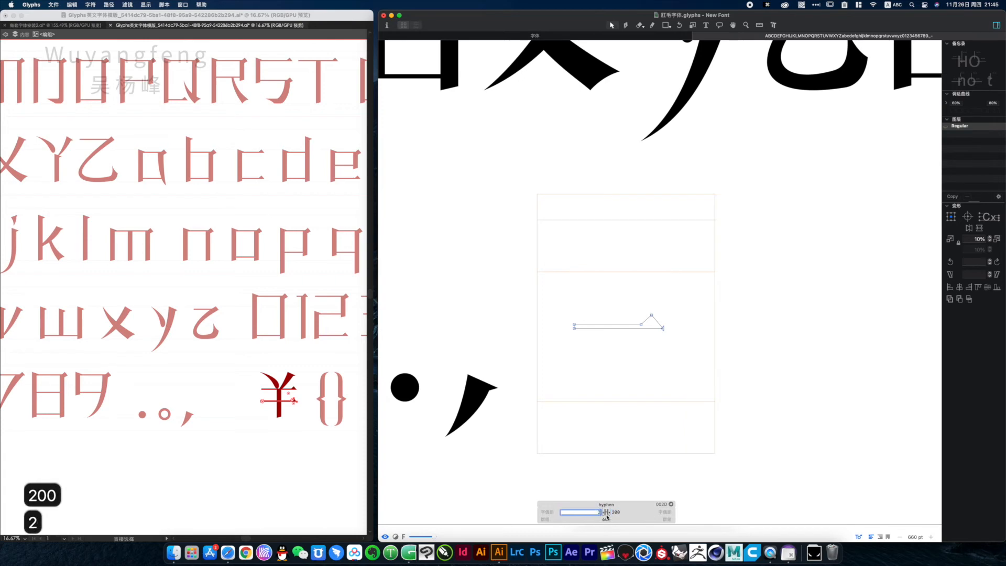
{"action": "key", "text": "Return"}
Review the whole line-up of letters, digits and punctuation, and return to the font overview
{"action": "key", "text": "space"}
{"action": "key", "text": "alt+super+space"}
{"action": "key", "text": "alt+super+space"}
{"action": "key", "text": "alt+super+space"}
{"action": "key", "text": "alt+super+space"}
{"action": "key", "text": "alt+super+space"}
{"action": "key", "text": "alt+super+space"}
{"action": "key", "text": "alt+super+space"}
{"action": "key", "text": "alt+super+space"}
{"action": "key", "text": "alt+super+space"}
{"action": "key", "text": "alt+super+space"}
{"action": "key", "text": "alt+super+space"}
{"action": "key", "text": "alt+super+space"}
{"action": "key", "text": "alt+super+space"}
{"action": "key", "text": "alt+super+space"}
{"action": "key", "text": "alt+super+space"}
{"action": "key", "text": "alt+super+space"}
{"action": "key", "text": "alt+super+space"}
{"action": "key", "text": "alt+super+space"}
{"action": "key", "text": "alt+super+space"}
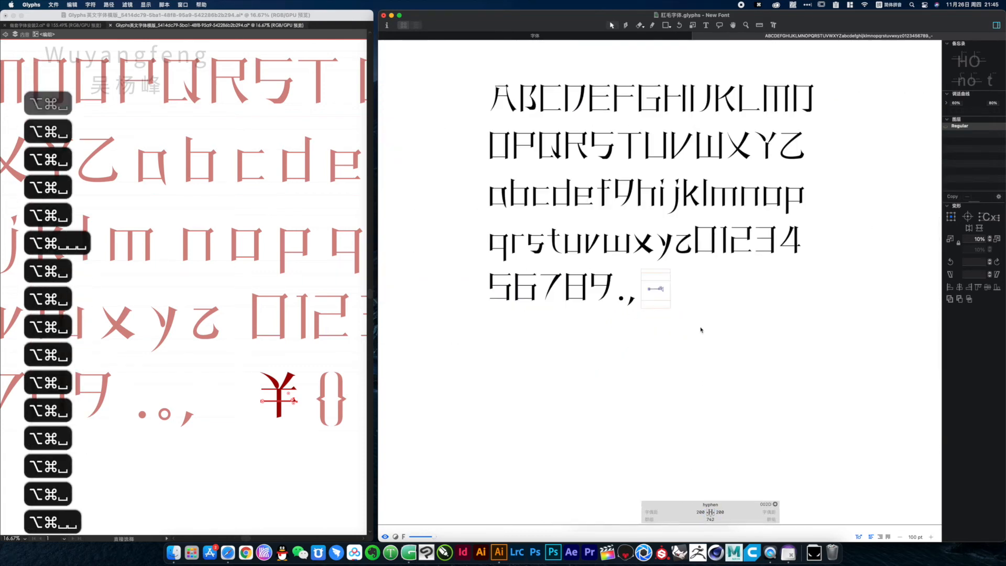
{"action": "key", "text": "space"}
{"action": "left_click_drag", "start_coordinate": [642, 217], "coordinate": [636, 258]}
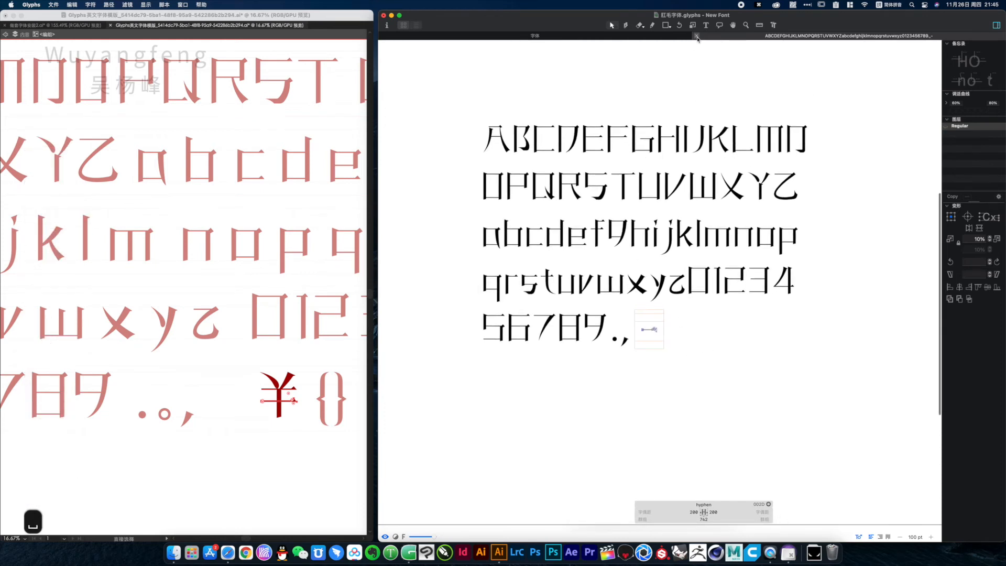
{"action": "left_click", "coordinate": [698, 35]}
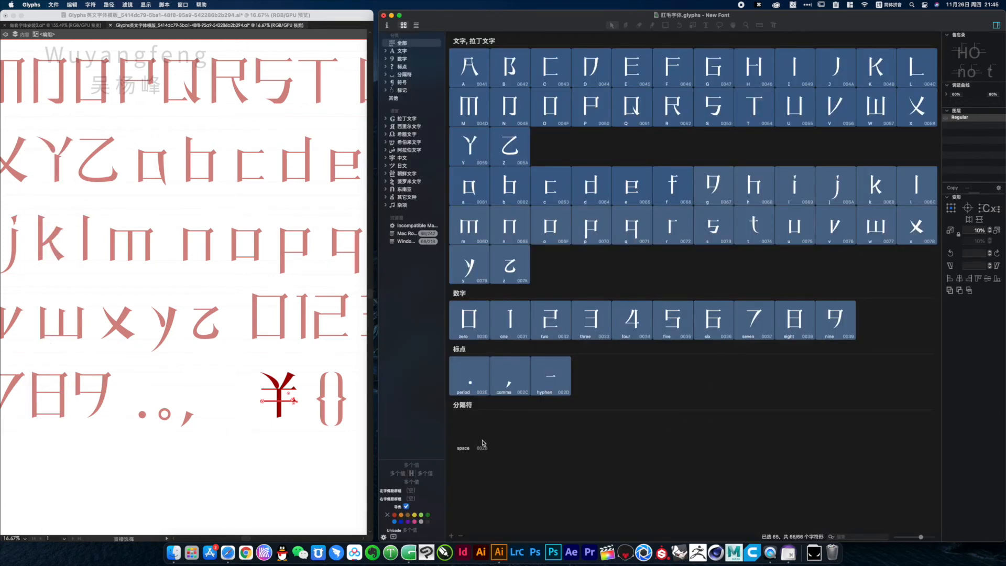
Add a new blank glyph to the font, view it in an edit view and return to the overview
{"action": "left_click", "coordinate": [451, 537]}
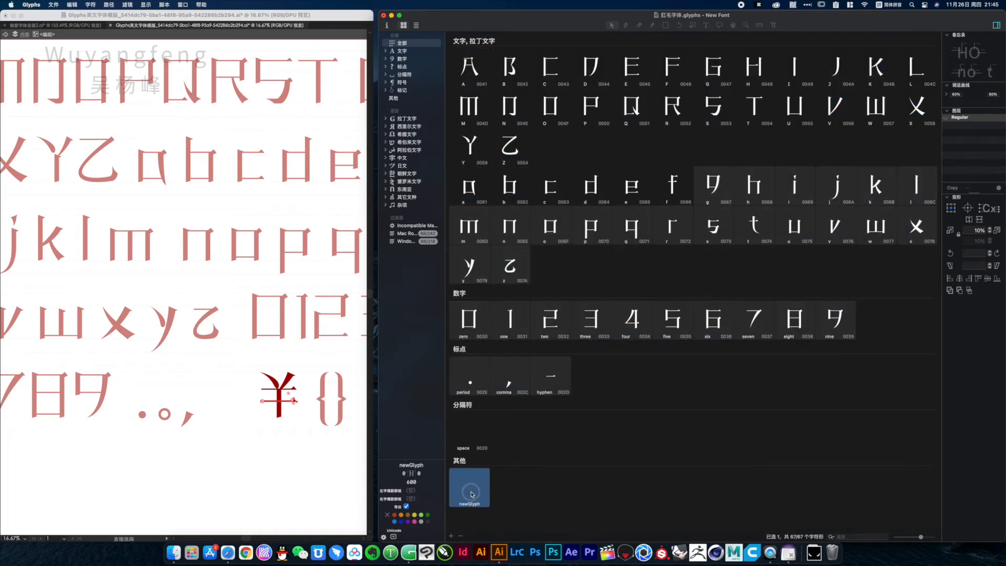
{"action": "double_click", "coordinate": [472, 494]}
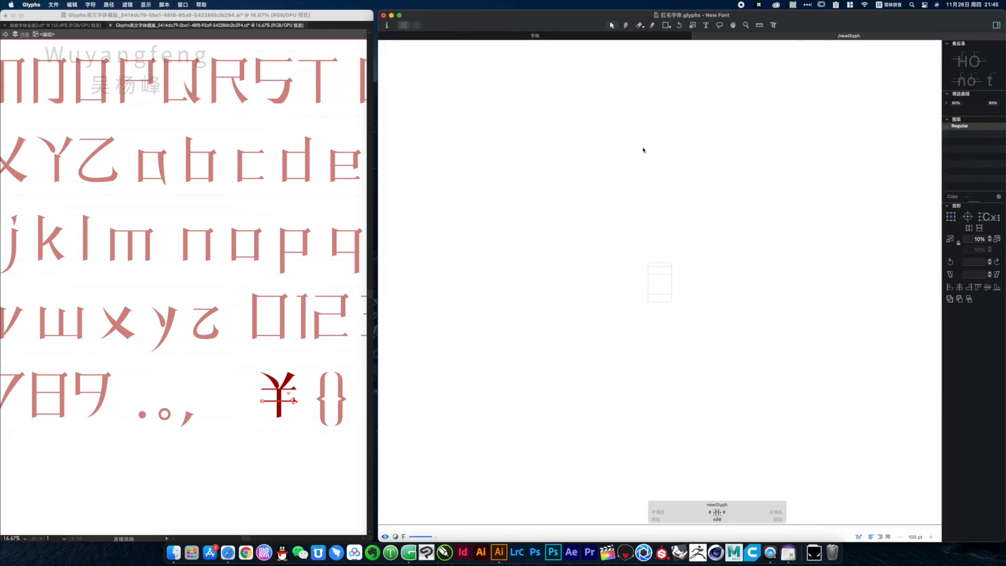
{"action": "left_click", "coordinate": [697, 36]}
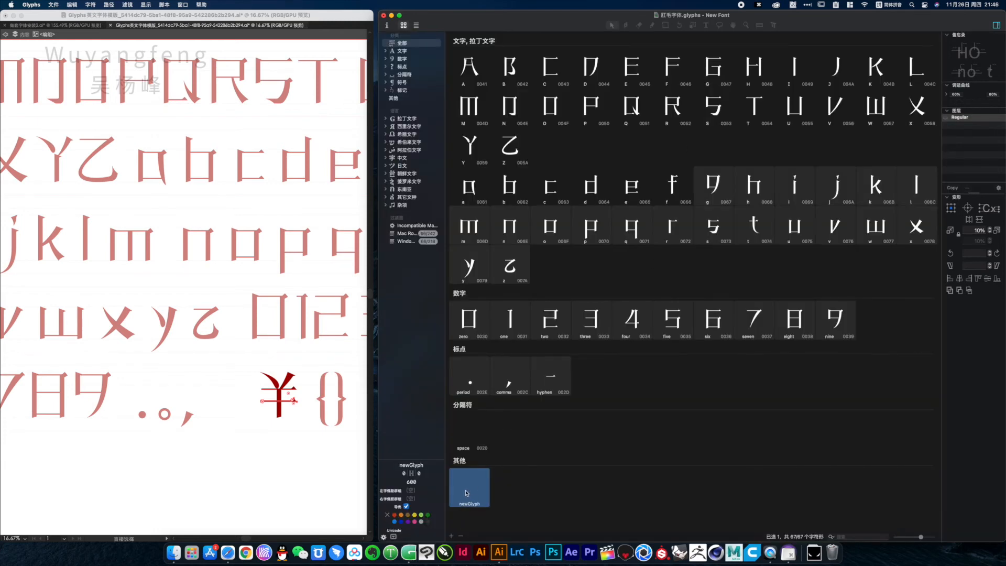
Check the options available for the new blank glyph and remove it from the font
{"action": "right_click", "coordinate": [466, 493]}
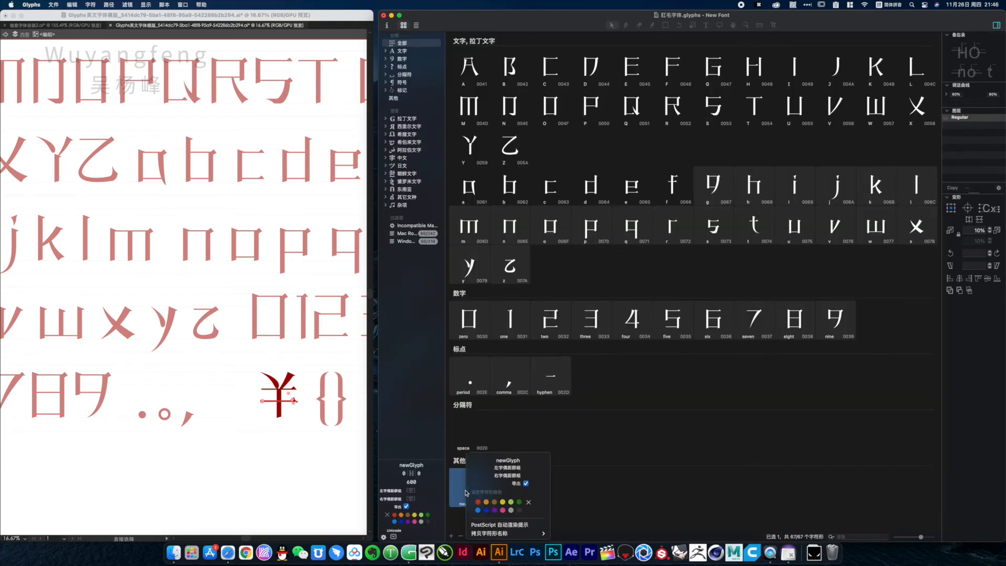
{"action": "mouse_move", "coordinate": [524, 535]}
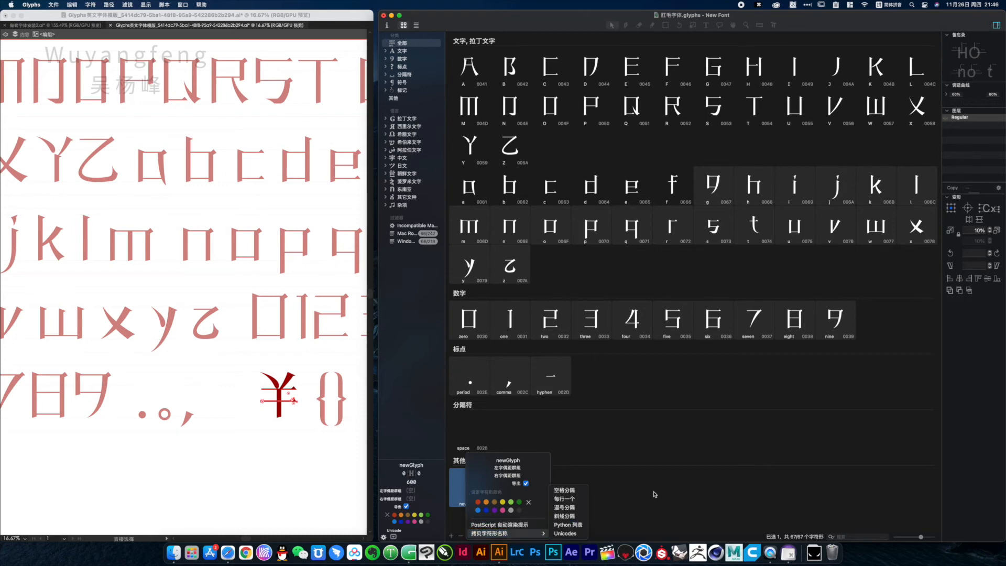
{"action": "left_click", "coordinate": [474, 495]}
{"action": "right_click", "coordinate": [474, 495]}
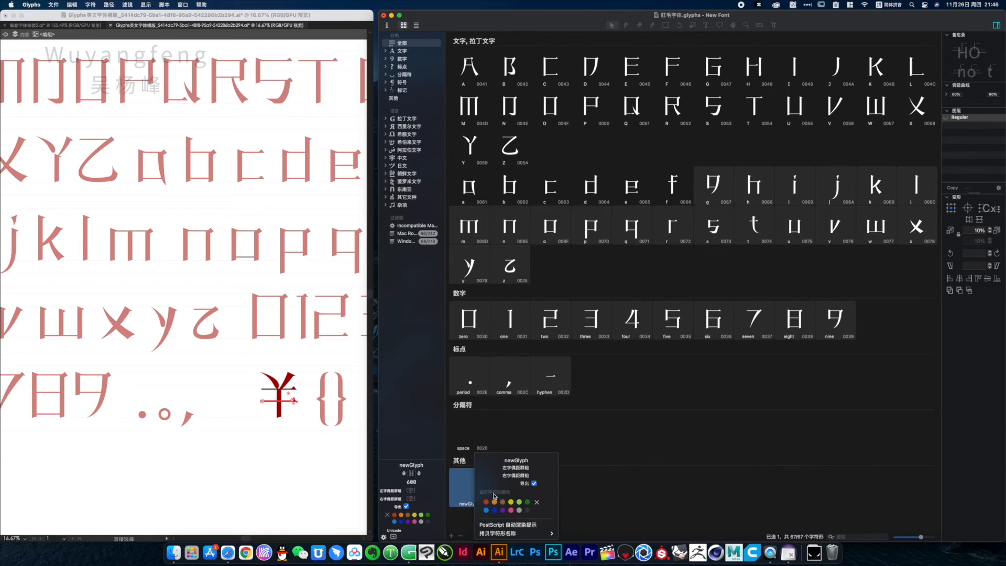
{"action": "left_click", "coordinate": [466, 499]}
{"action": "key", "text": "BackSpace"}
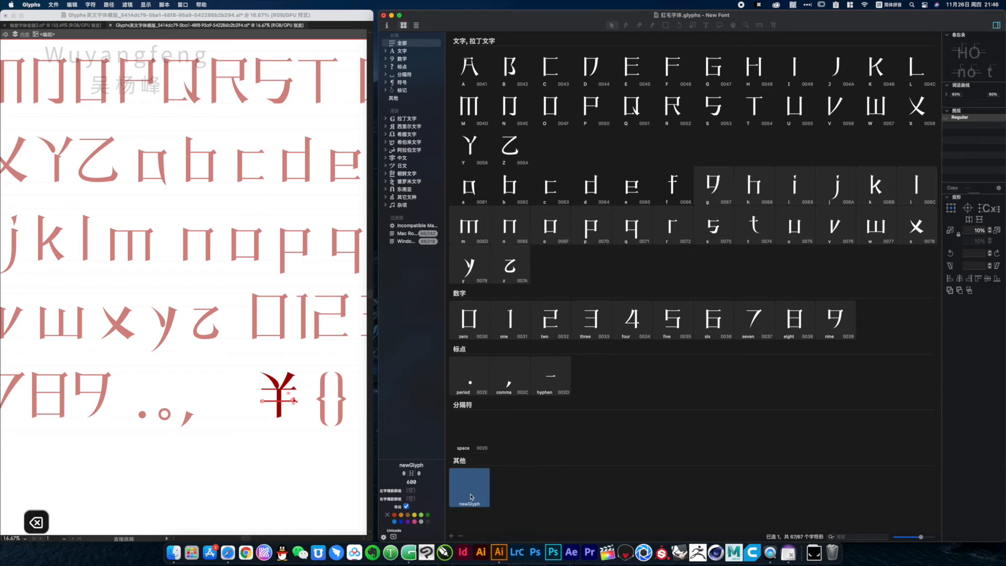
{"action": "right_click", "coordinate": [471, 497]}
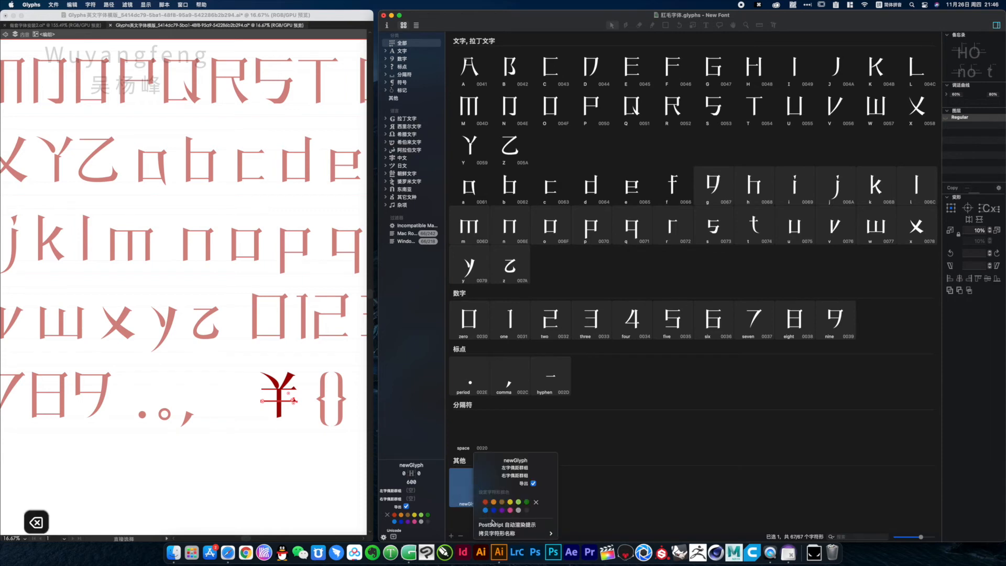
{"action": "left_click", "coordinate": [465, 492]}
{"action": "key", "text": "super+BackSpace"}
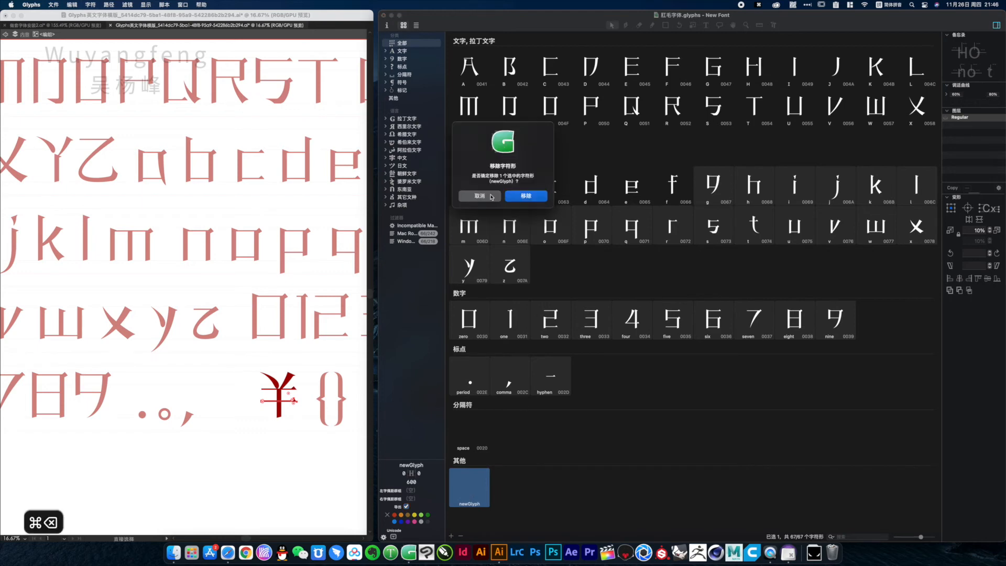
{"action": "left_click", "coordinate": [526, 196]}
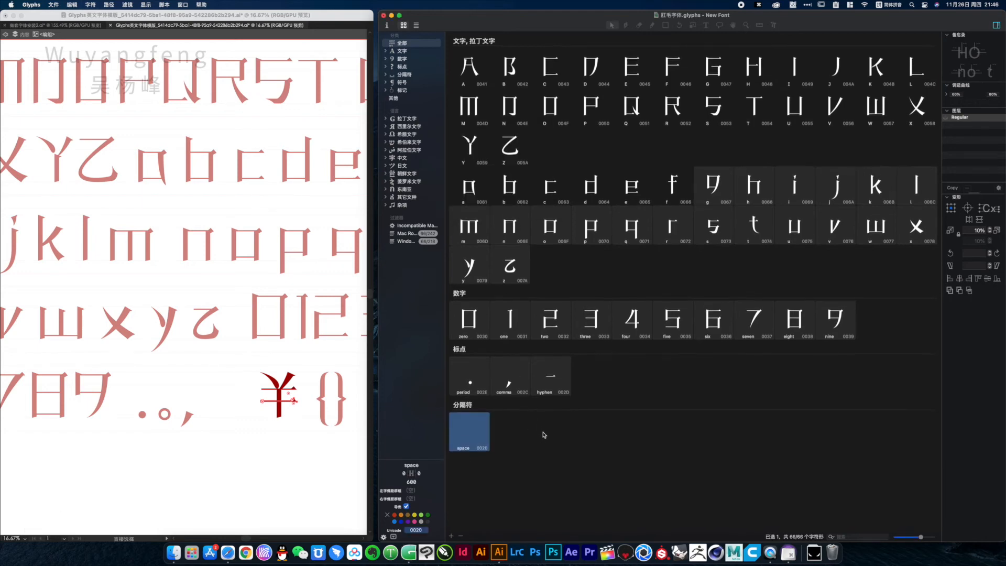
Open all letters, digits and punctuation together in an edit view to inspect the set
{"action": "left_click", "coordinate": [557, 201]}
{"action": "left_click", "coordinate": [589, 190]}
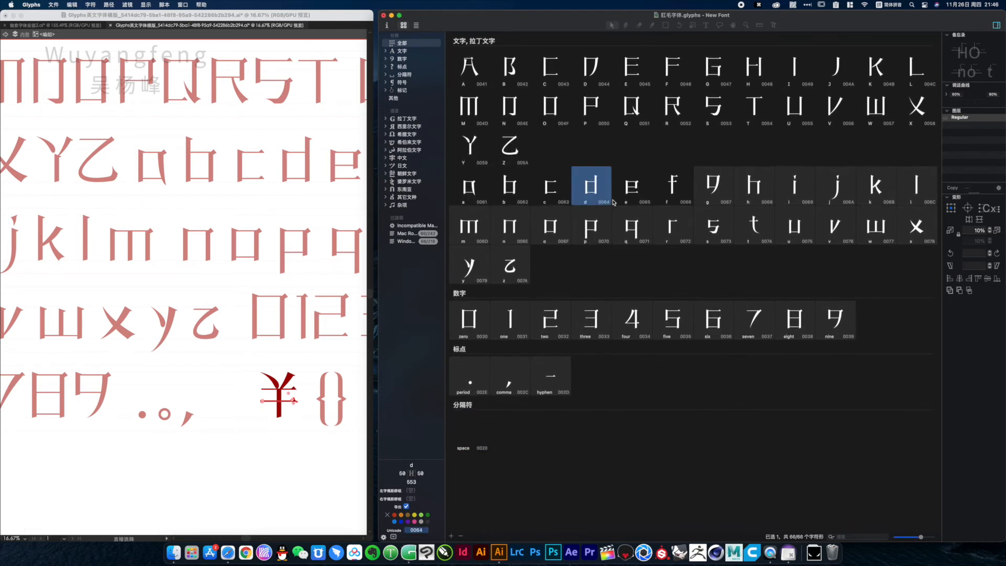
{"action": "left_click_drag", "start_coordinate": [493, 77], "coordinate": [965, 406]}
{"action": "double_click", "coordinate": [839, 321]}
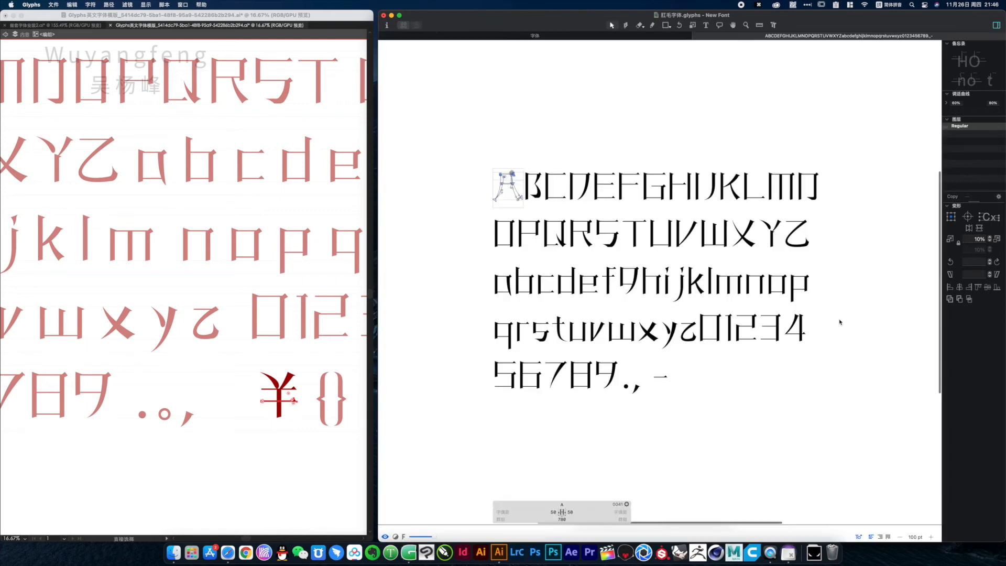
{"action": "left_click", "coordinate": [628, 335]}
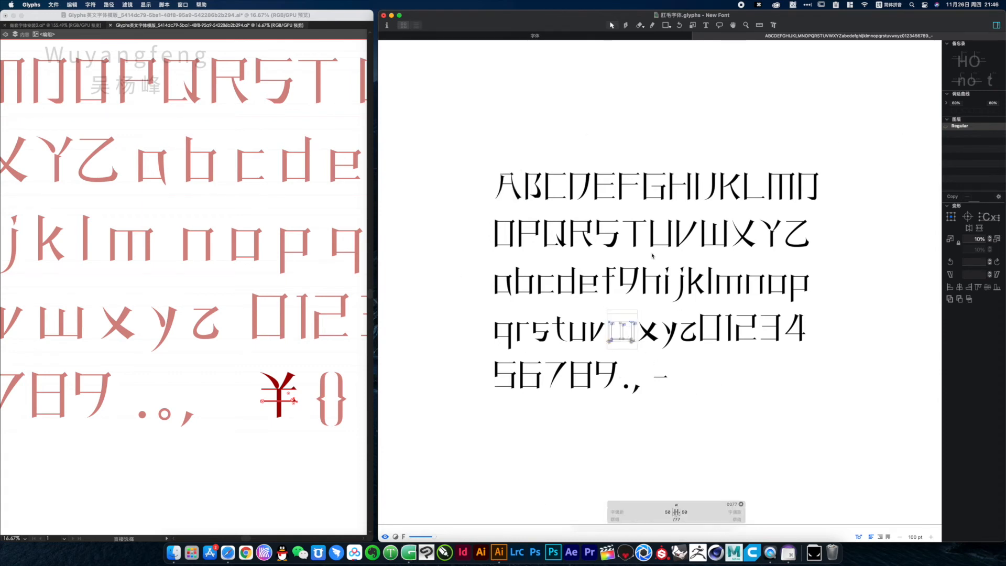
Read the caption notes about copying, spacing and exporting the font in the other Illustrator document, and put its window away
{"action": "key", "text": "ctrl+Up"}
{"action": "left_click", "coordinate": [283, 427]}
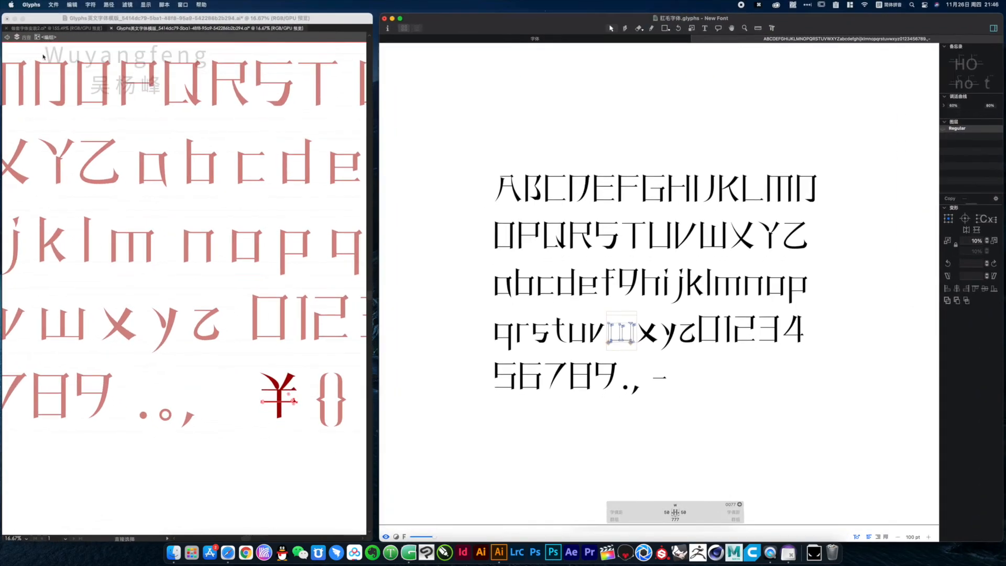
{"action": "key", "text": "v"}
{"action": "left_click", "coordinate": [41, 25]}
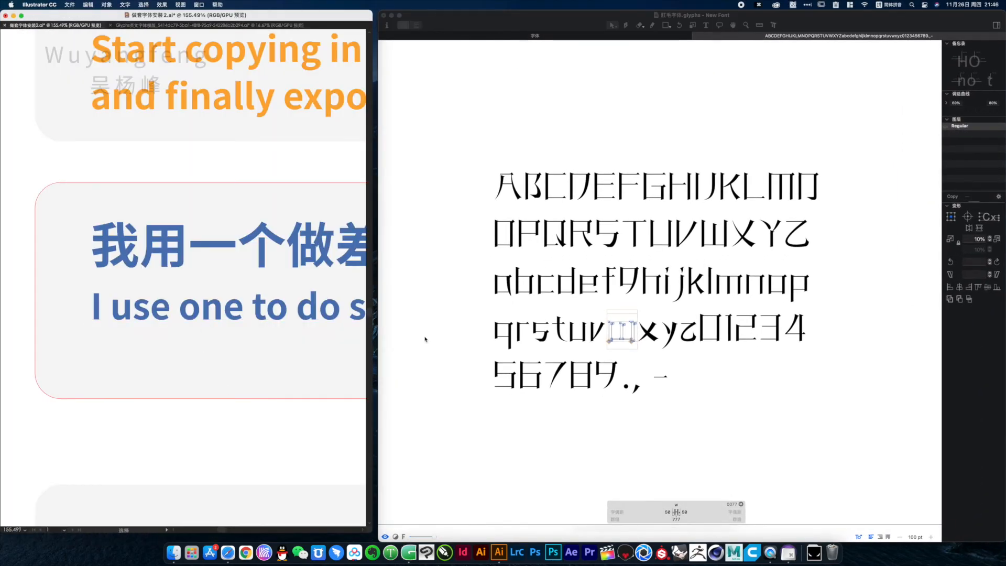
{"action": "left_click_drag", "start_coordinate": [352, 16], "coordinate": [701, 1]}
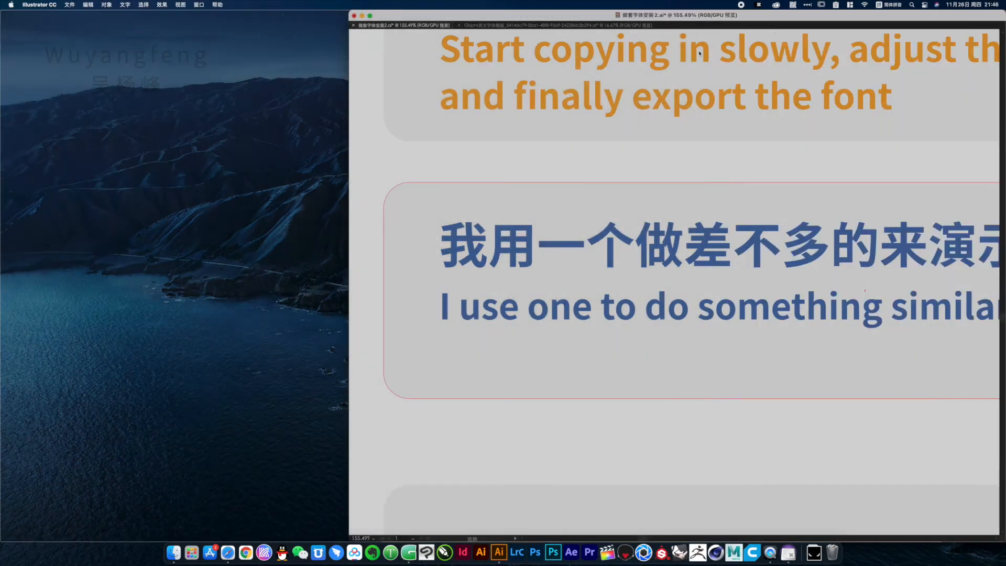
{"action": "left_click", "coordinate": [489, 200], "text": "alt+super"}
{"action": "left_click", "coordinate": [490, 200], "text": "alt+super"}
{"action": "left_click", "coordinate": [489, 200], "text": "alt+super"}
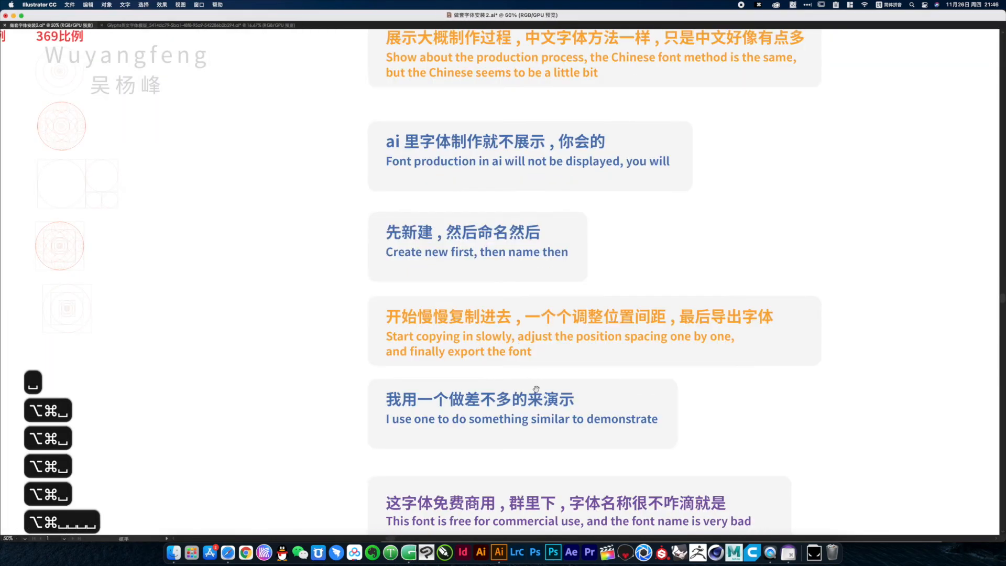
{"action": "left_click_drag", "start_coordinate": [536, 389], "coordinate": [518, 346]}
{"action": "left_click_drag", "start_coordinate": [730, 271], "coordinate": [717, 305]}
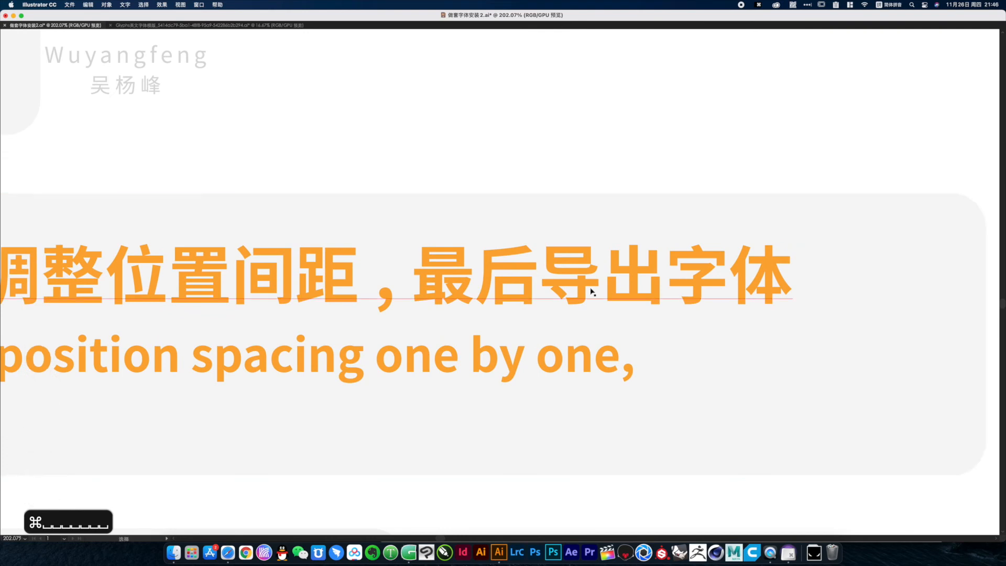
{"action": "left_click", "coordinate": [13, 15]}
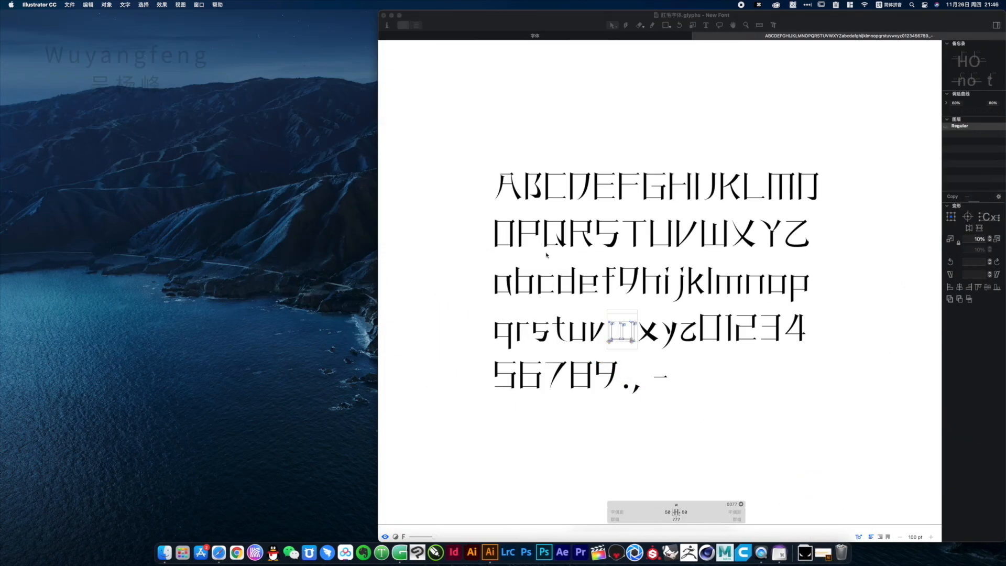
Switch back to Glyphs, return to the font overview and move its window toward the middle of the desktop
{"action": "left_click", "coordinate": [492, 141]}
{"action": "left_click", "coordinate": [696, 36]}
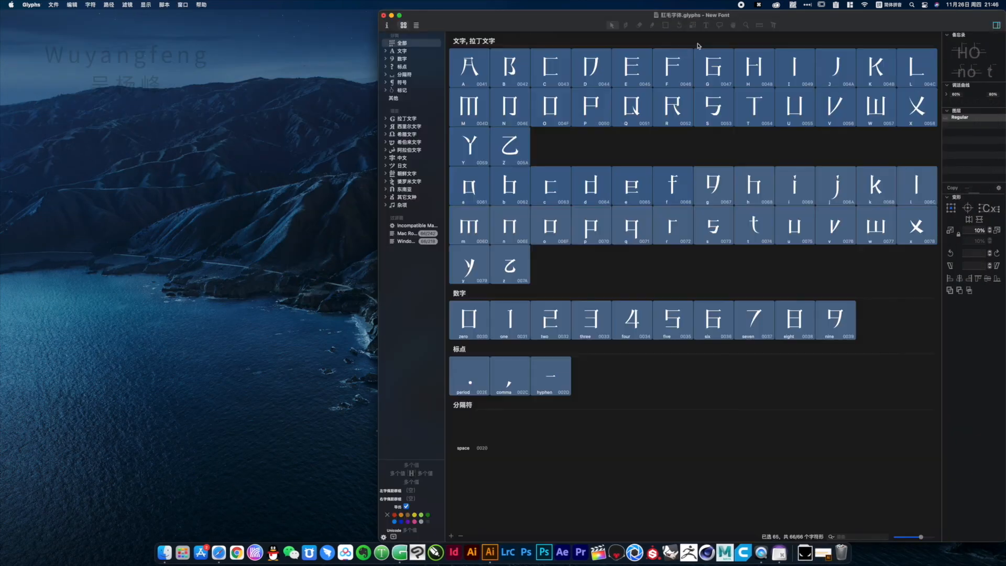
{"action": "left_click_drag", "start_coordinate": [461, 16], "coordinate": [387, 38]}
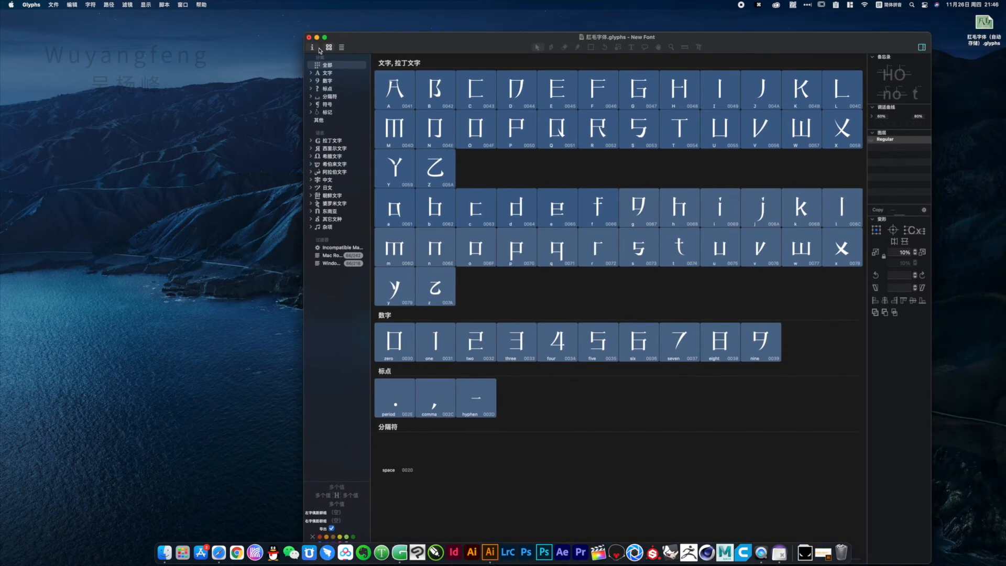
Set the font family name to GM in the font info and close that window
{"action": "left_click", "coordinate": [312, 47]}
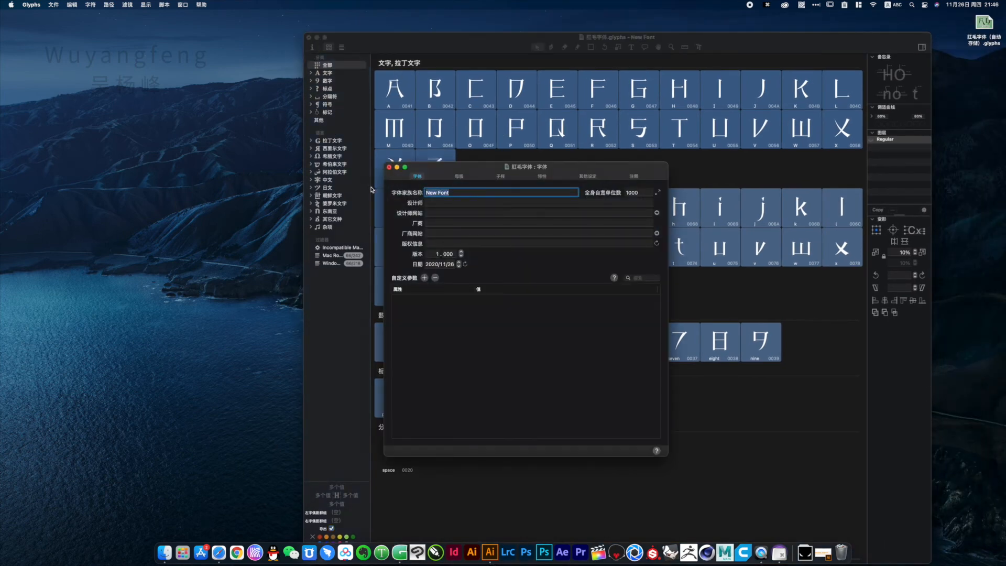
{"action": "type", "text": "GM"}
{"action": "left_click", "coordinate": [389, 168]}
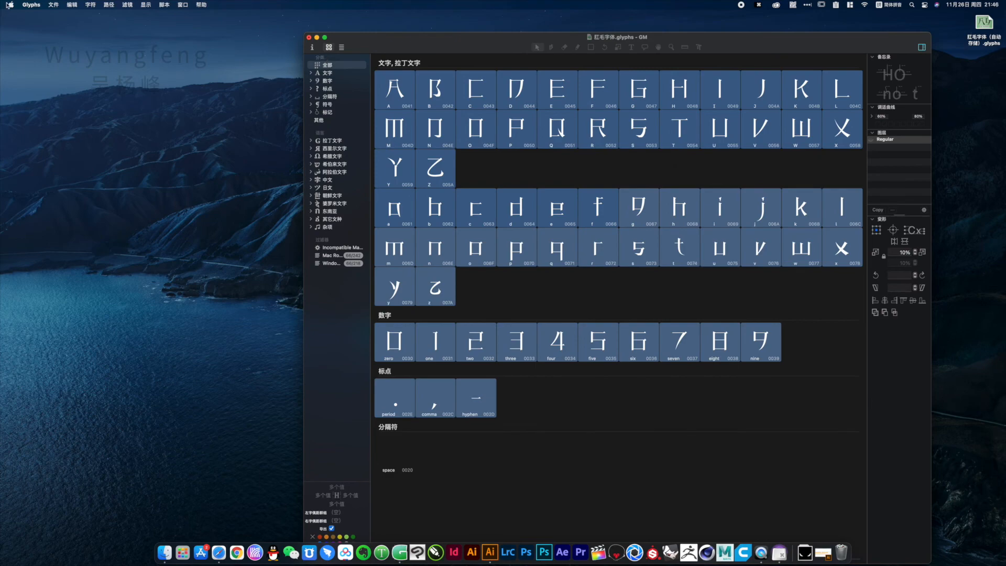
Export the font as TTF to the Desktop folder, with overlap removal and autohinting enabled
{"action": "left_click", "coordinate": [31, 5]}
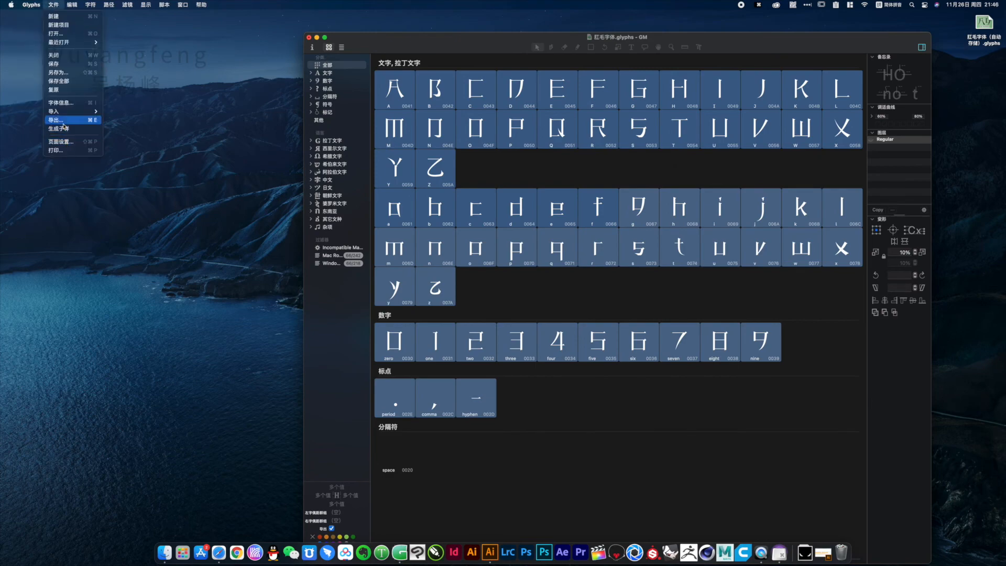
{"action": "left_click", "coordinate": [63, 122]}
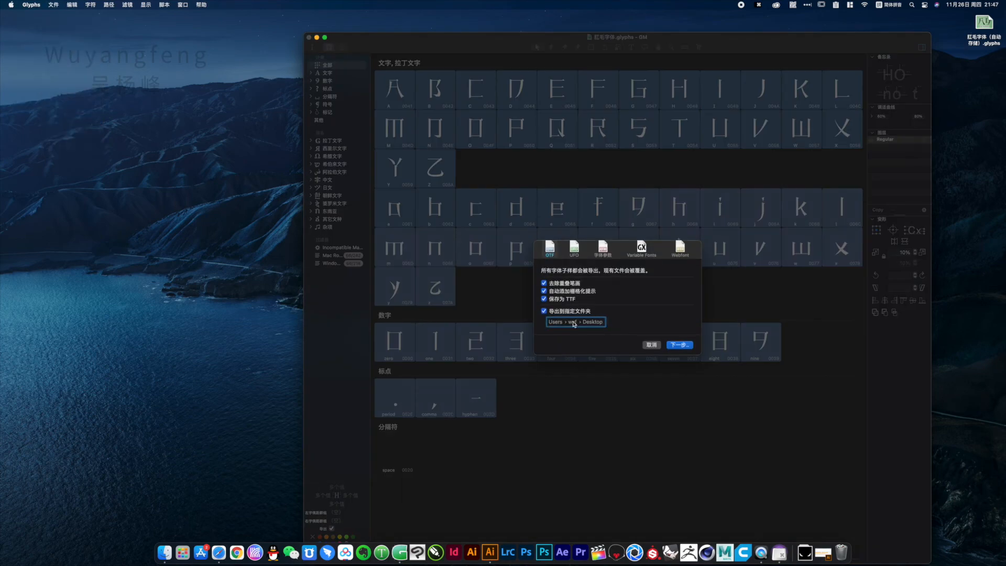
{"action": "left_click", "coordinate": [553, 256]}
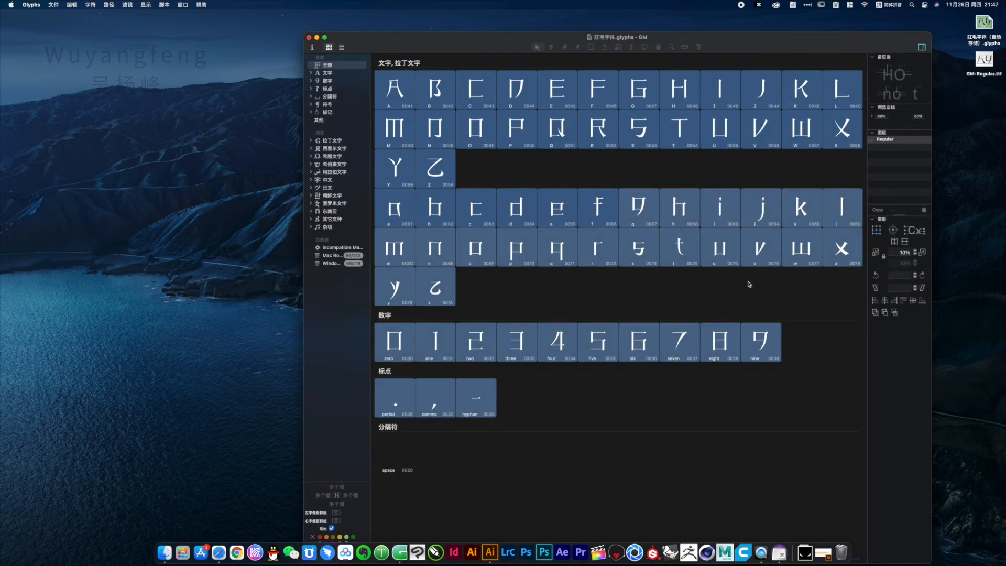
Move the exported GM-Regular.ttf to an empty desktop area and preview its letters
{"action": "left_click_drag", "start_coordinate": [984, 59], "coordinate": [175, 257]}
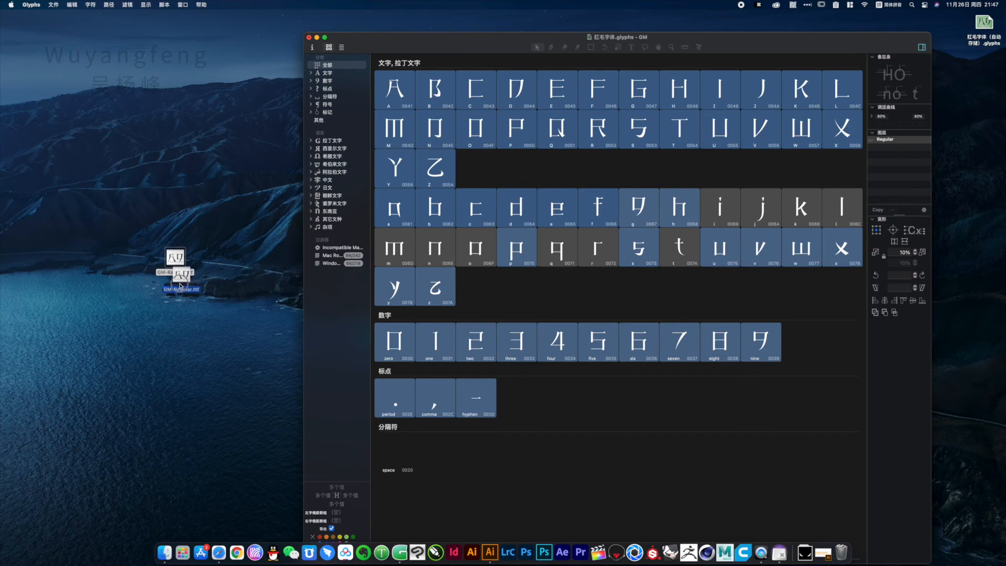
{"action": "key", "text": "space"}
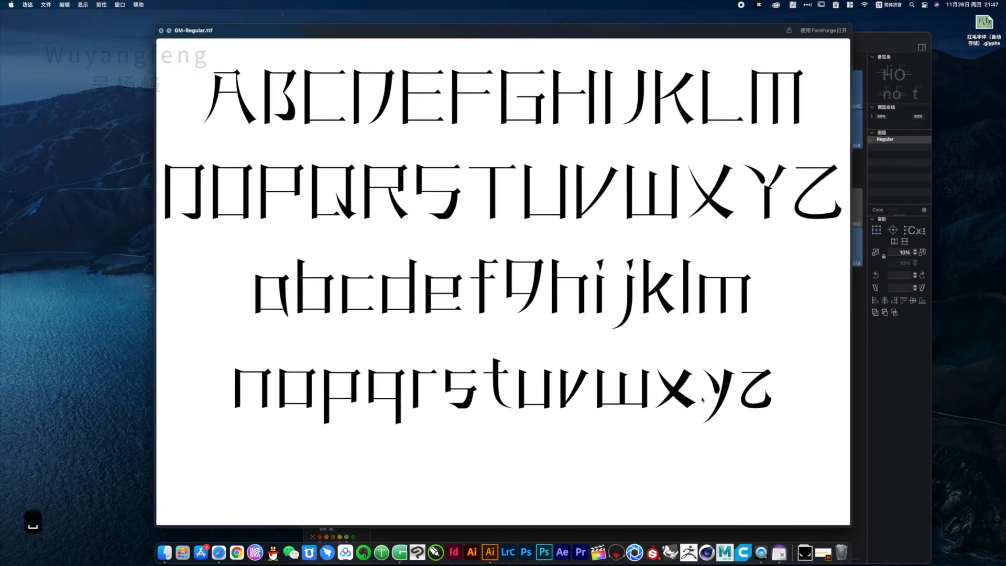
{"action": "left_click", "coordinate": [163, 31]}
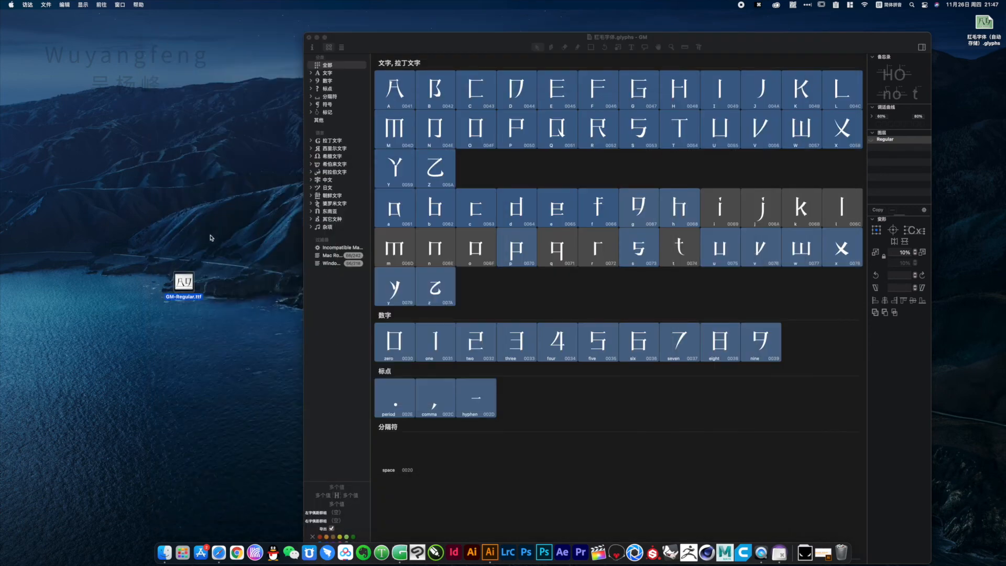
Close the font document and arrange its .glyphs file and GM-Regular.ttf in the open desktop area
{"action": "left_click_drag", "start_coordinate": [187, 265], "coordinate": [957, 208]}
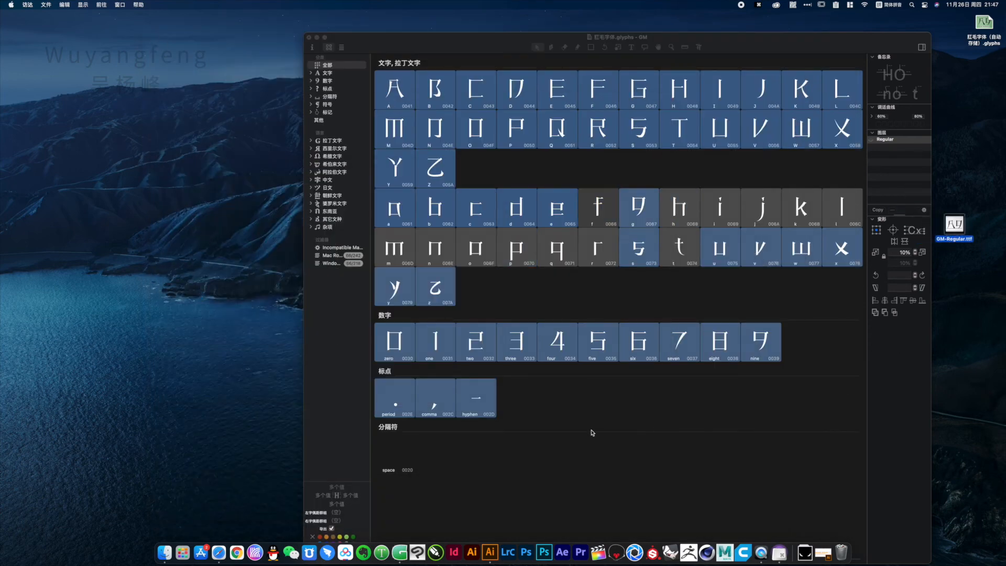
{"action": "left_click", "coordinate": [310, 38]}
{"action": "left_click", "coordinate": [617, 313]}
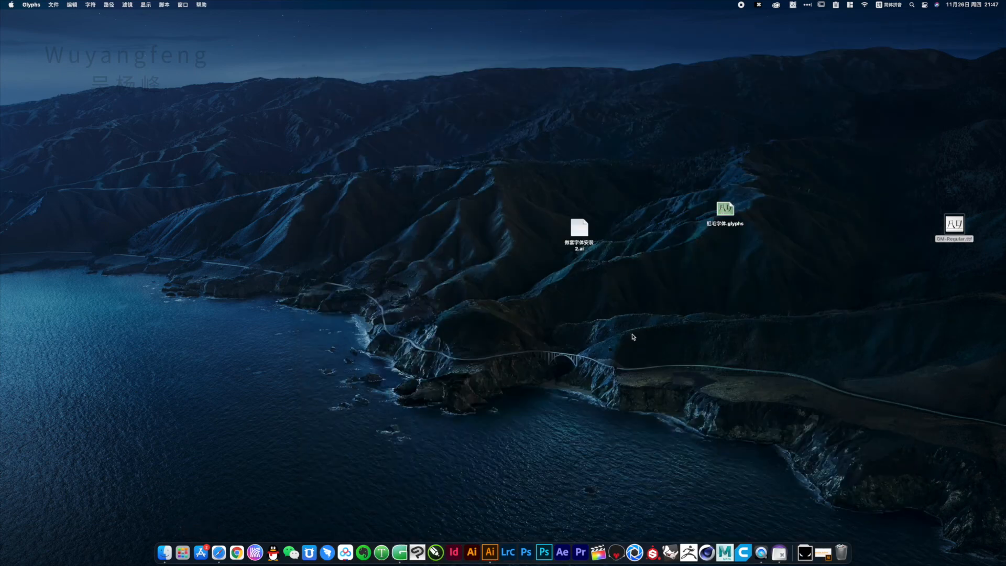
{"action": "left_click_drag", "start_coordinate": [725, 210], "coordinate": [630, 230]}
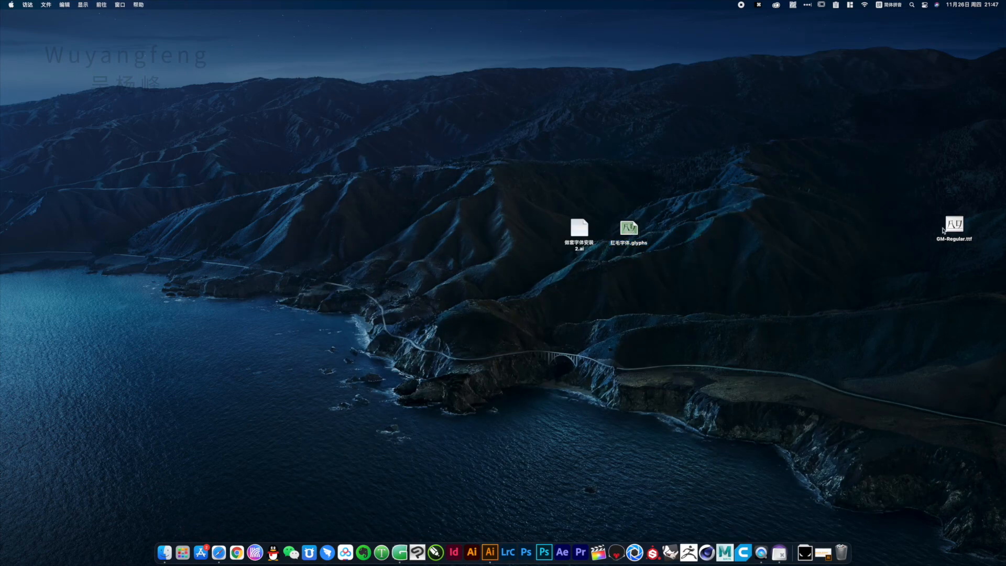
{"action": "left_click_drag", "start_coordinate": [943, 231], "coordinate": [813, 221]}
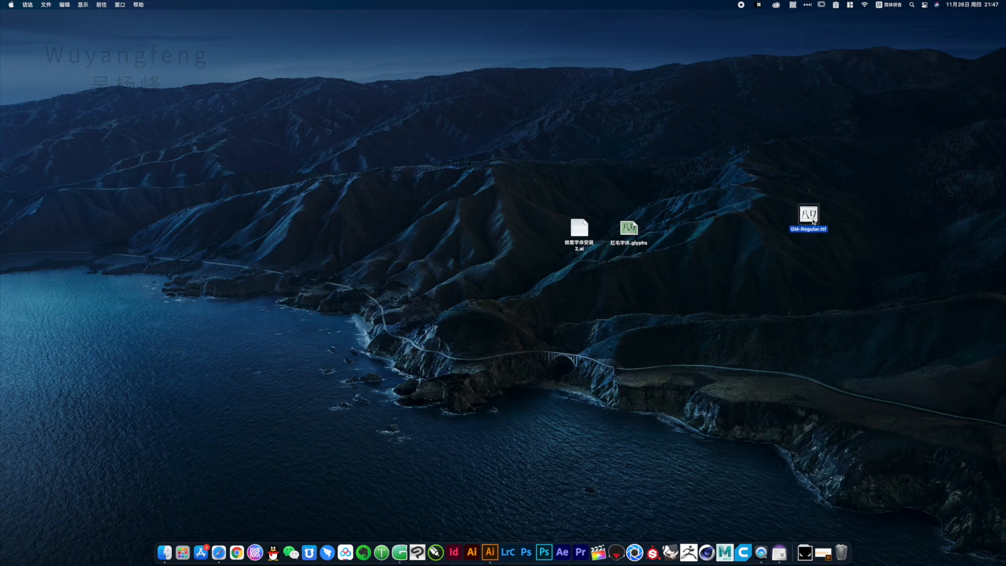
Open Font Book from the Applications folder and install GM-Regular.ttf into the 复古 collection
{"action": "left_click", "coordinate": [164, 552]}
{"action": "left_click", "coordinate": [173, 211]}
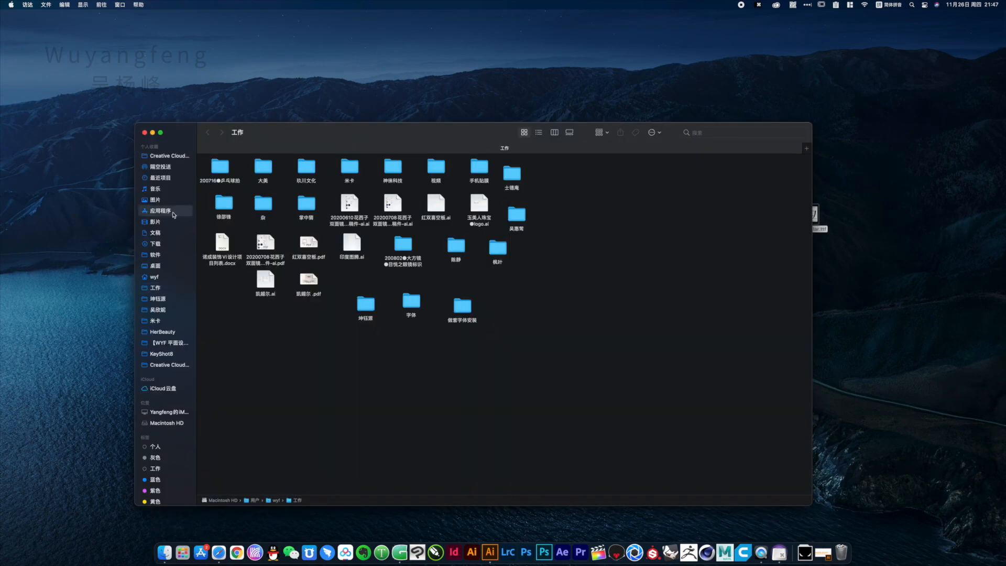
{"action": "left_click_drag", "start_coordinate": [325, 140], "coordinate": [232, 150]}
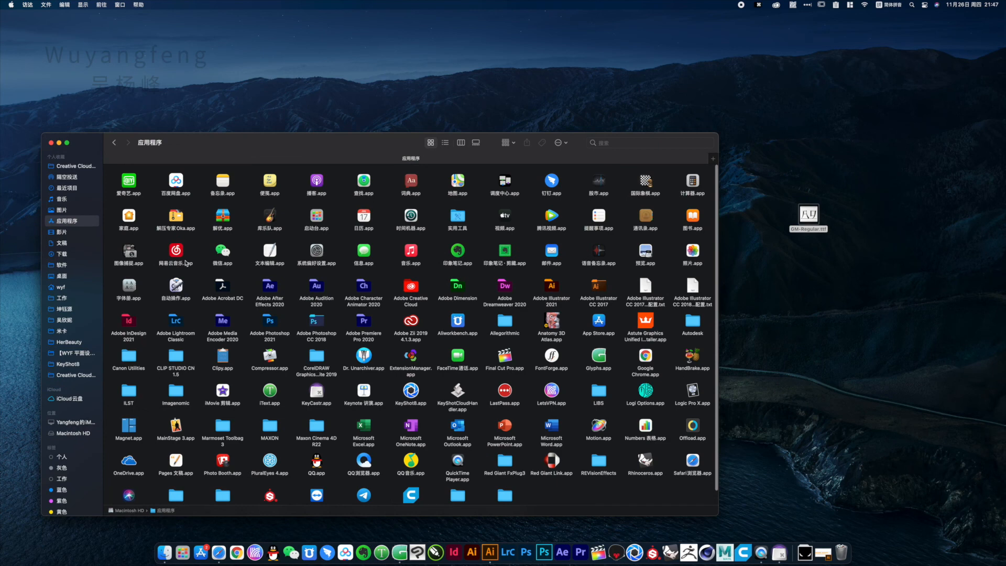
{"action": "double_click", "coordinate": [129, 285]}
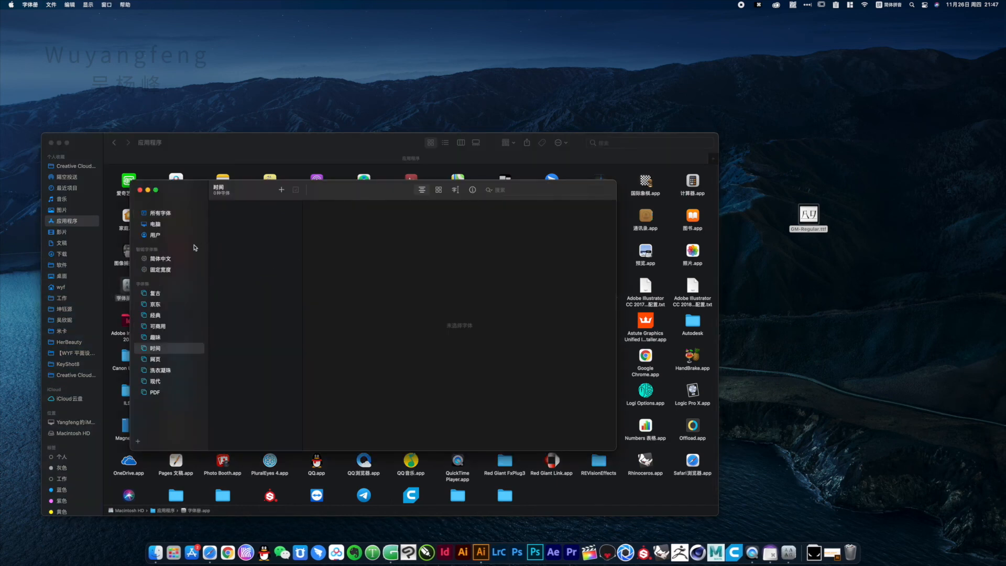
{"action": "left_click", "coordinate": [157, 296]}
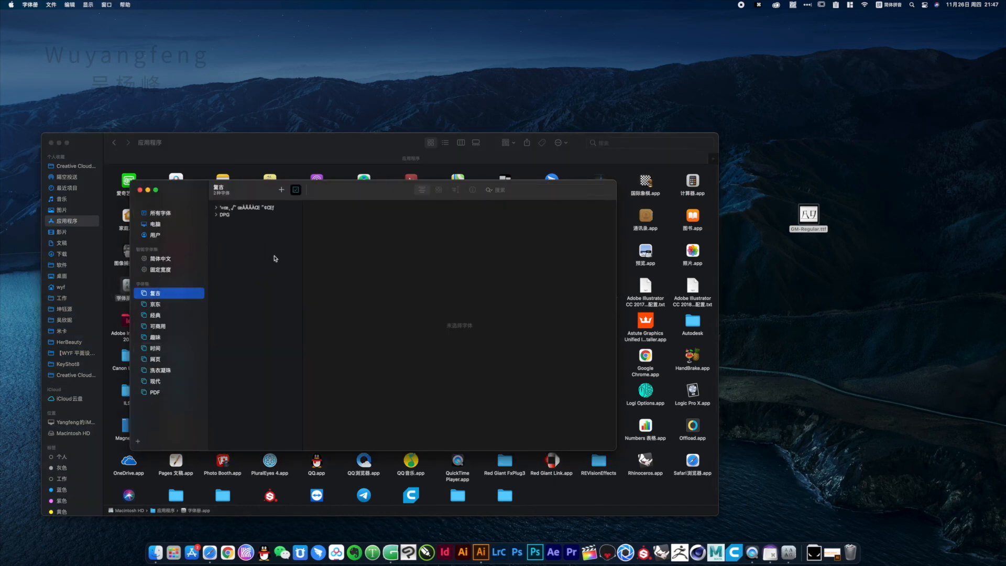
{"action": "left_click_drag", "start_coordinate": [818, 235], "coordinate": [265, 280]}
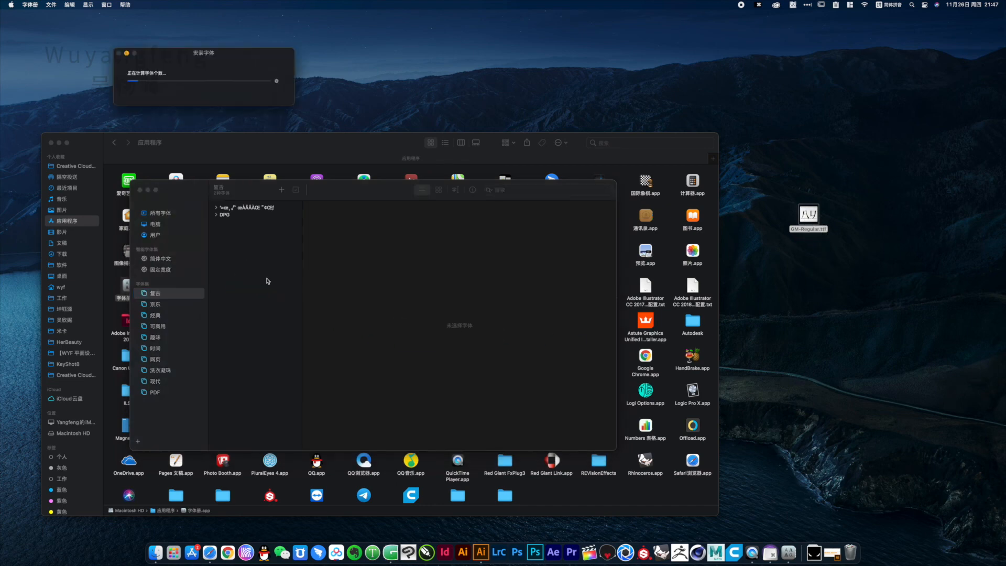
Switch to Illustrator and place a copy of the English "Start copying in slowly" caption in the empty area below the notes
{"action": "left_click", "coordinate": [482, 554]}
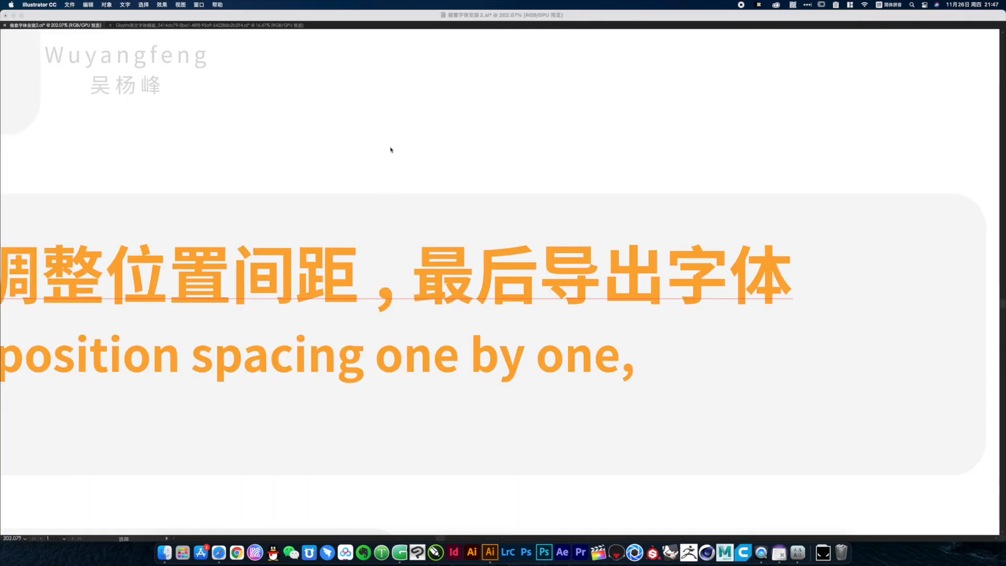
{"action": "key", "text": "alt+super+space"}
{"action": "key", "text": "alt+super+space"}
{"action": "key", "text": "alt+super+space"}
{"action": "key", "text": "alt+super+space"}
{"action": "key", "text": "alt+super+space"}
{"action": "key", "text": "alt+super+space"}
{"action": "key", "text": "alt+super+space"}
{"action": "key", "text": "alt+super+space"}
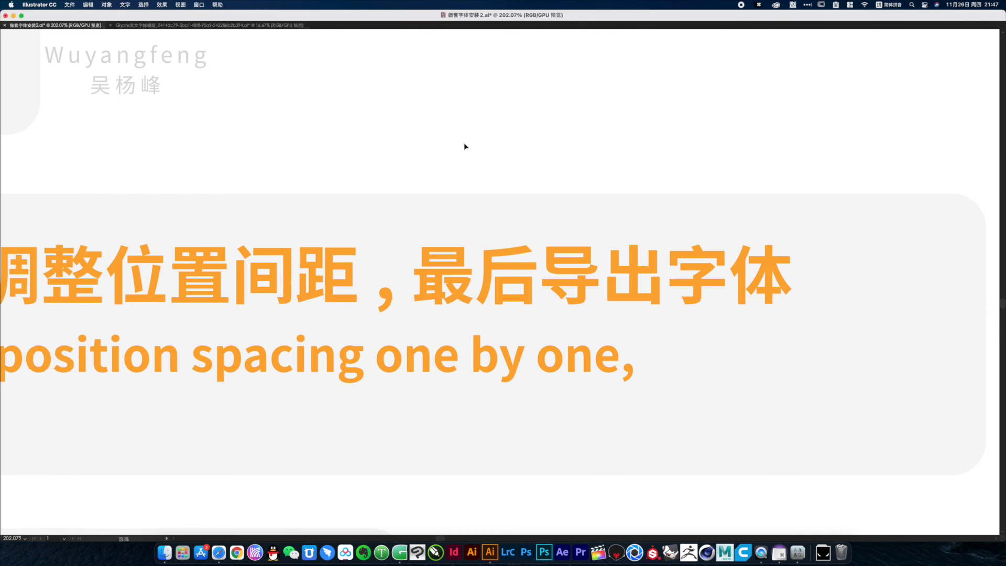
{"action": "left_click", "coordinate": [466, 316], "text": "alt+super"}
{"action": "left_click", "coordinate": [466, 316], "text": "alt+super"}
{"action": "left_click", "coordinate": [466, 316], "text": "alt+super"}
{"action": "left_click", "coordinate": [466, 316], "text": "alt+super"}
{"action": "key", "text": "a"}
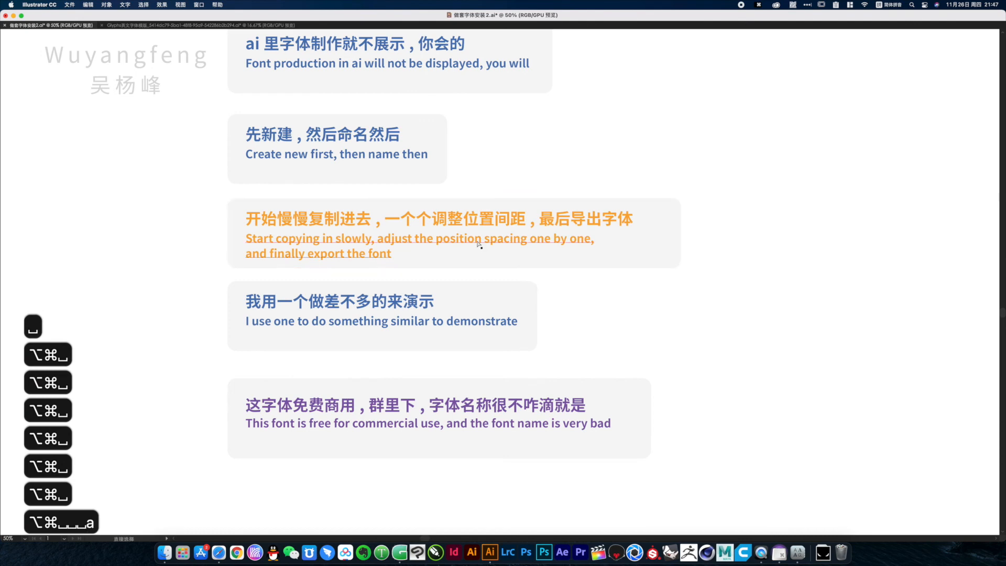
{"action": "left_click_drag", "start_coordinate": [477, 241], "coordinate": [499, 329]}
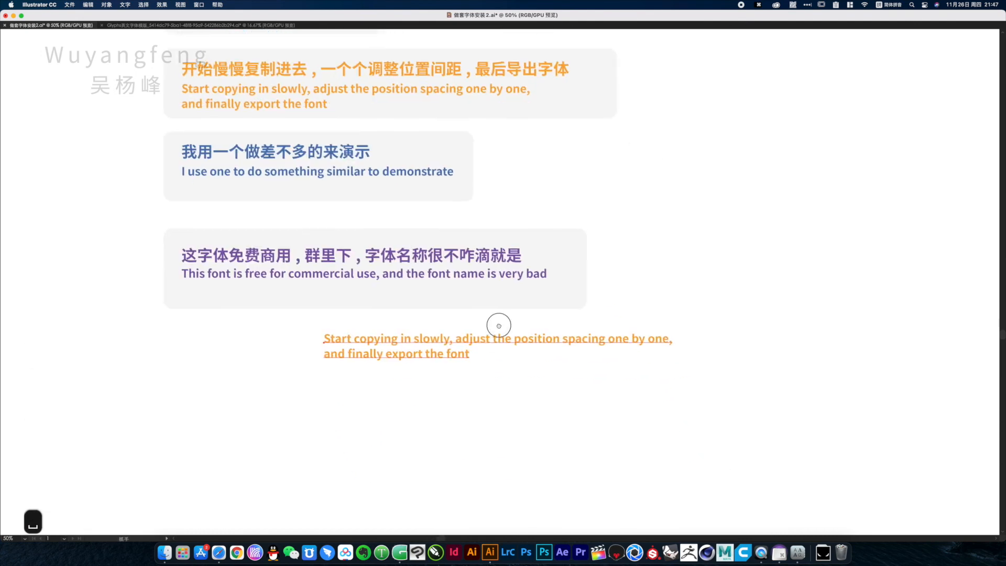
Show the hidden panels and set the copied caption's font to GM Regular
{"action": "key", "text": "Tab"}
{"action": "key", "text": "Tab"}
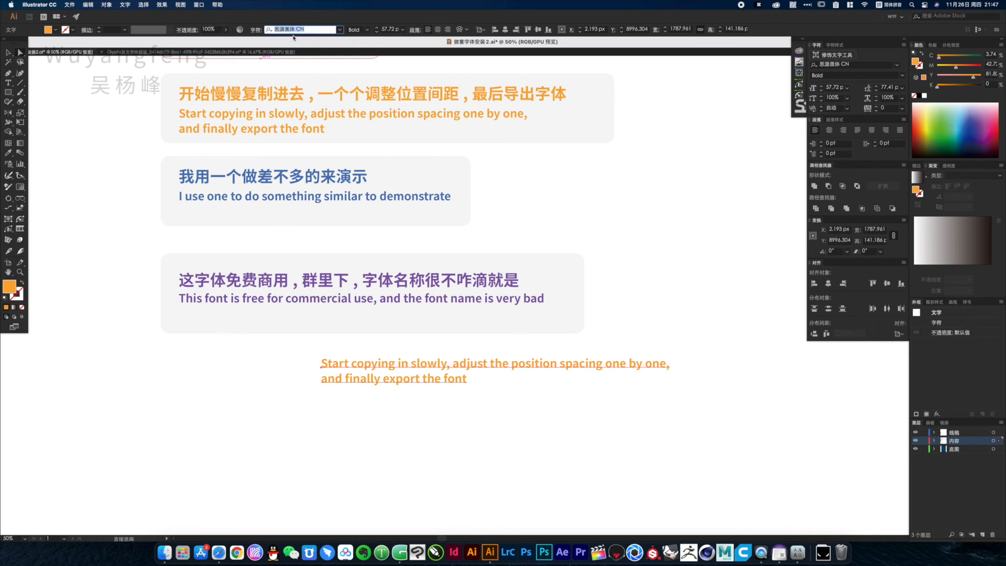
{"action": "type", "text": "GM"}
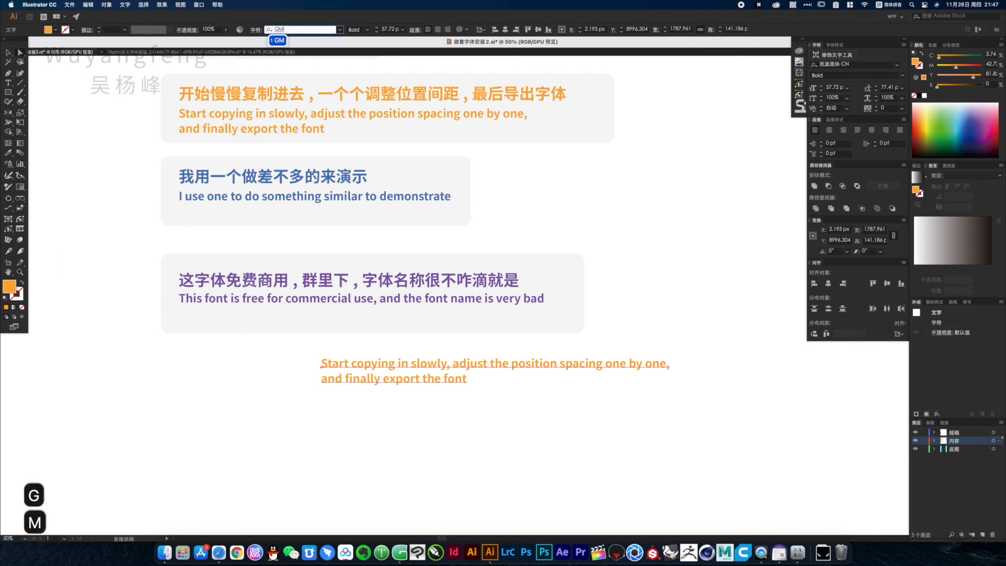
{"action": "key", "text": "Return"}
{"action": "key", "text": "Return"}
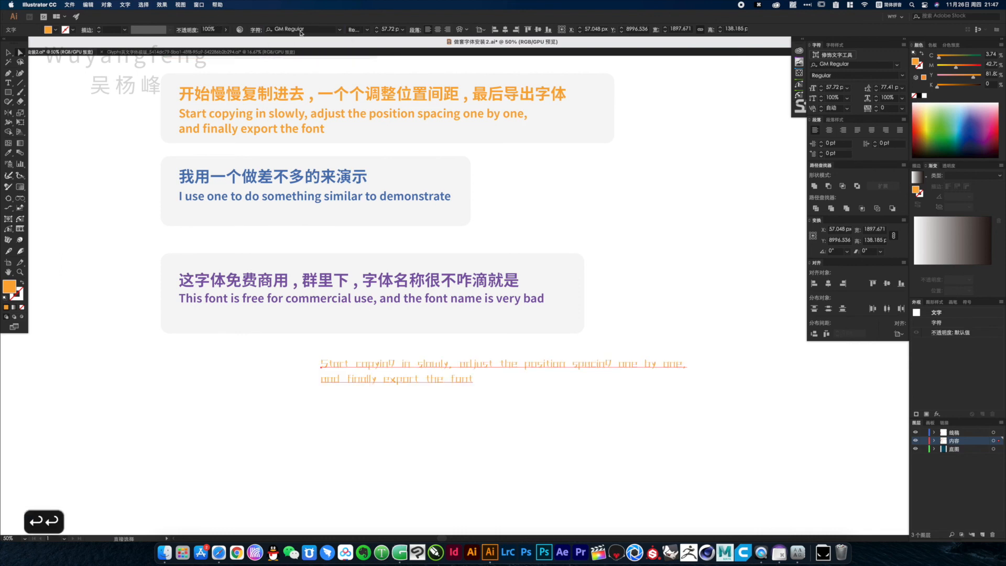
{"action": "left_click", "coordinate": [562, 410]}
{"action": "left_click_drag", "start_coordinate": [372, 397], "coordinate": [469, 269]}
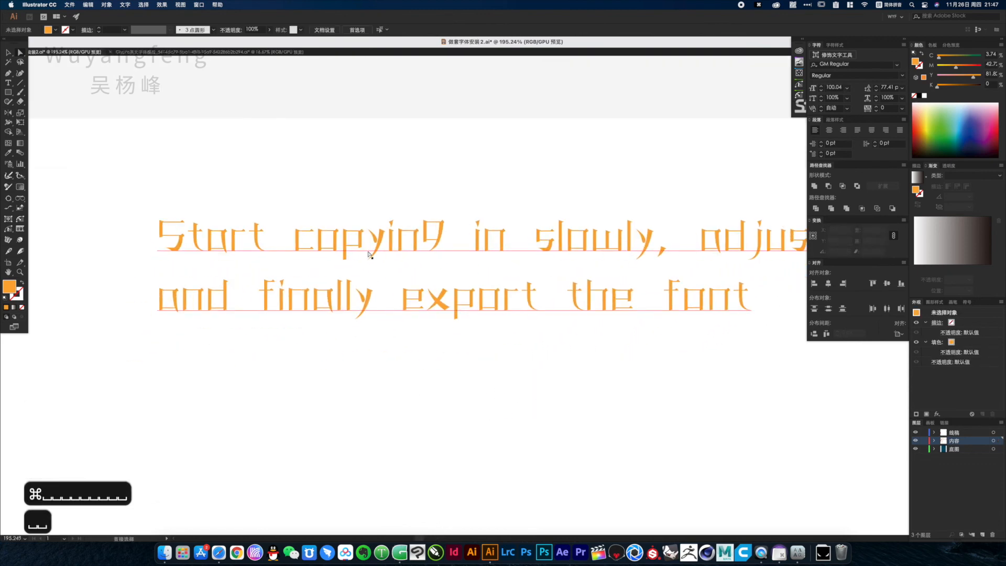
{"action": "left_click", "coordinate": [362, 399]}
{"action": "double_click", "coordinate": [364, 400]}
{"action": "triple_click", "coordinate": [365, 400]}
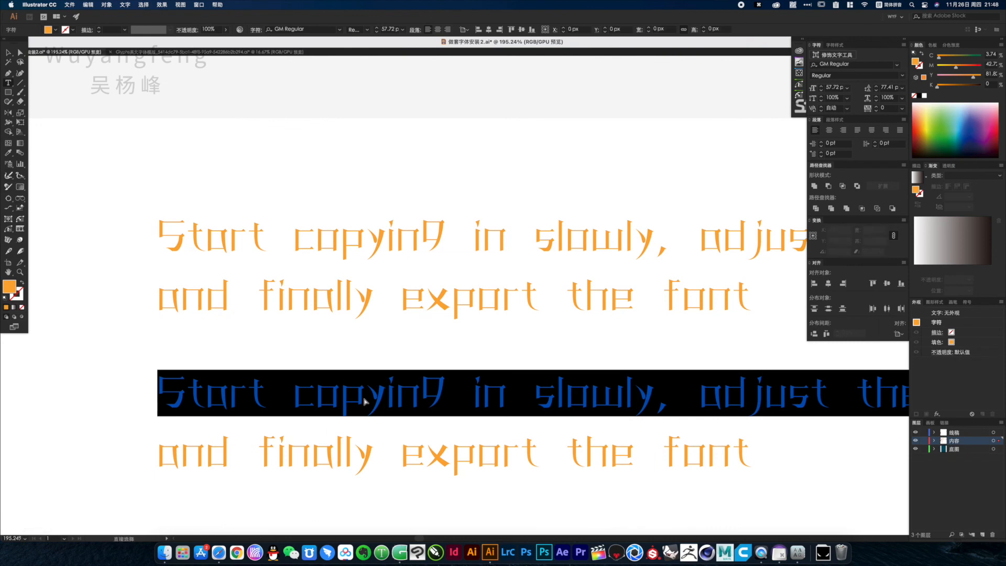
{"action": "key", "text": "super+a"}
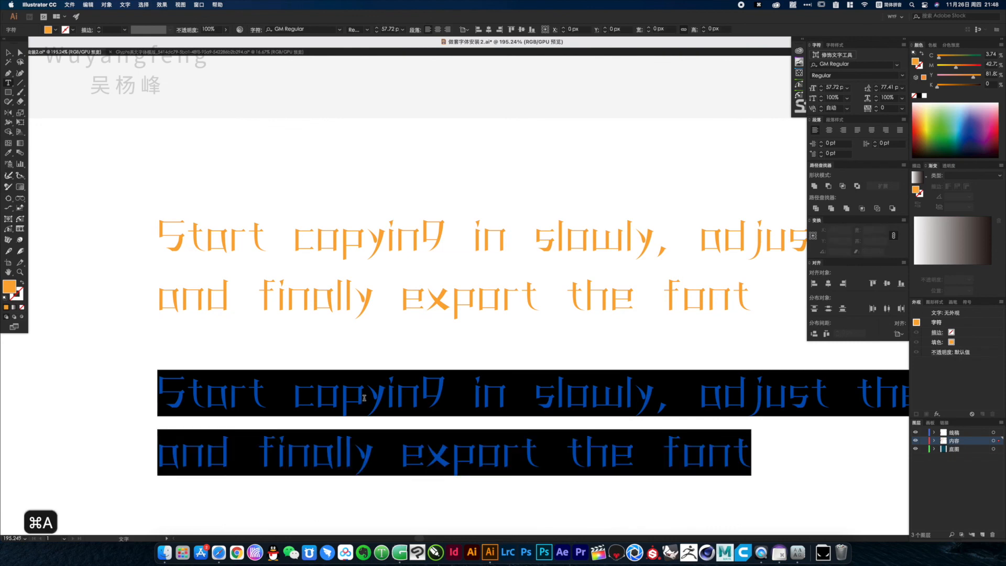
{"action": "type", "text": "1234567"}
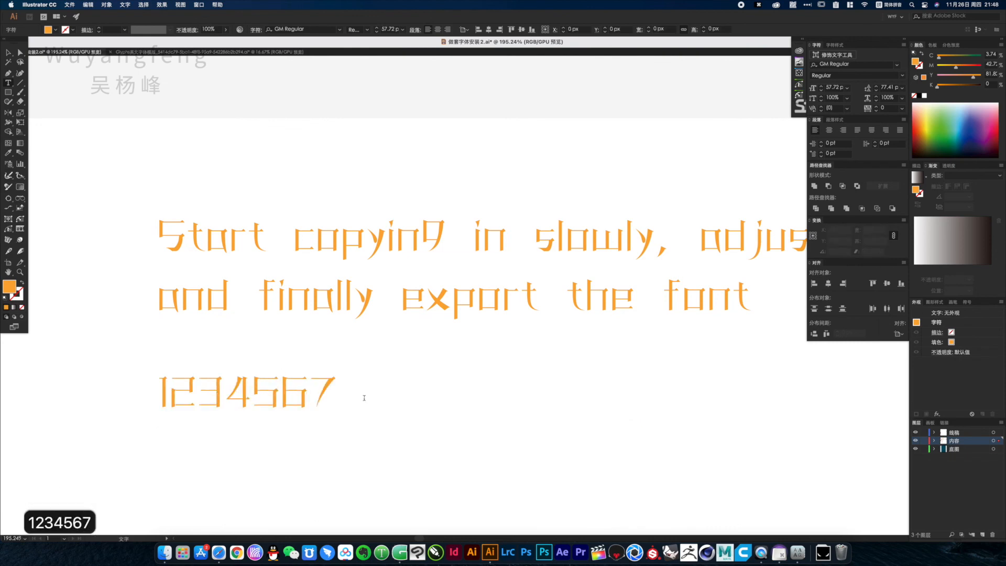
{"action": "type", "text": "890"}
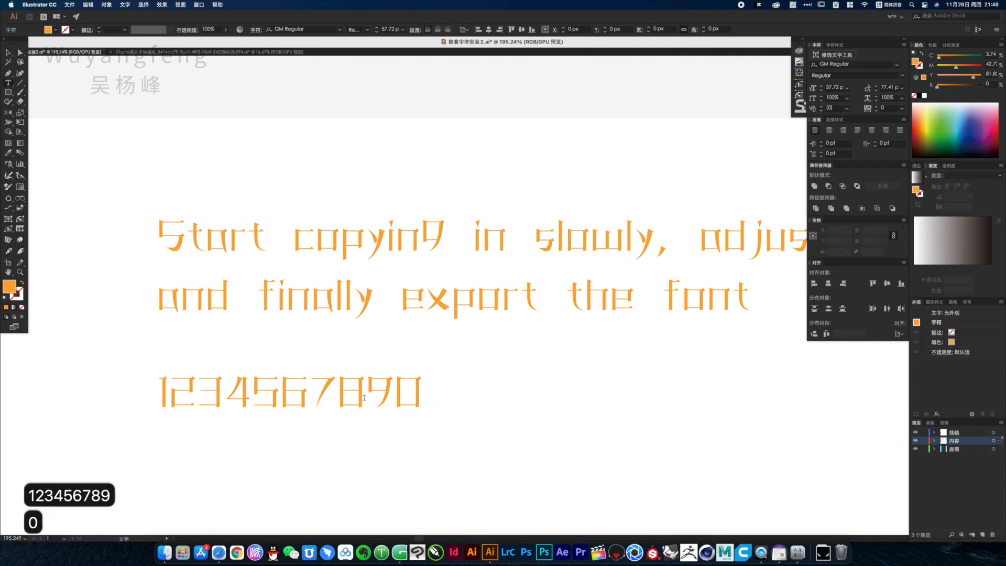
{"action": "key", "text": "Escape"}
{"action": "left_click_drag", "start_coordinate": [364, 399], "coordinate": [361, 461]}
{"action": "double_click", "coordinate": [355, 461]}
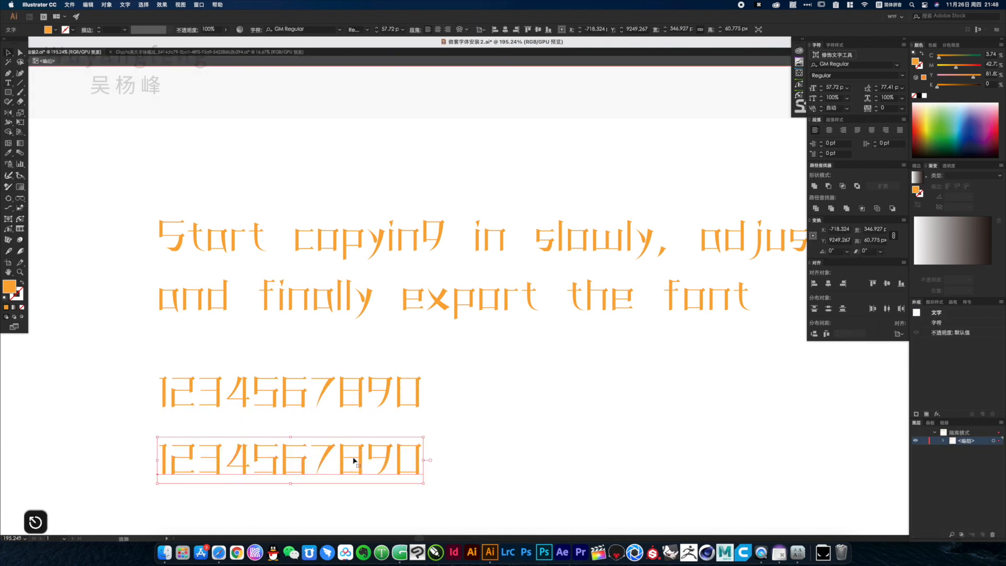
{"action": "double_click", "coordinate": [344, 465]}
{"action": "key", "text": "super+a"}
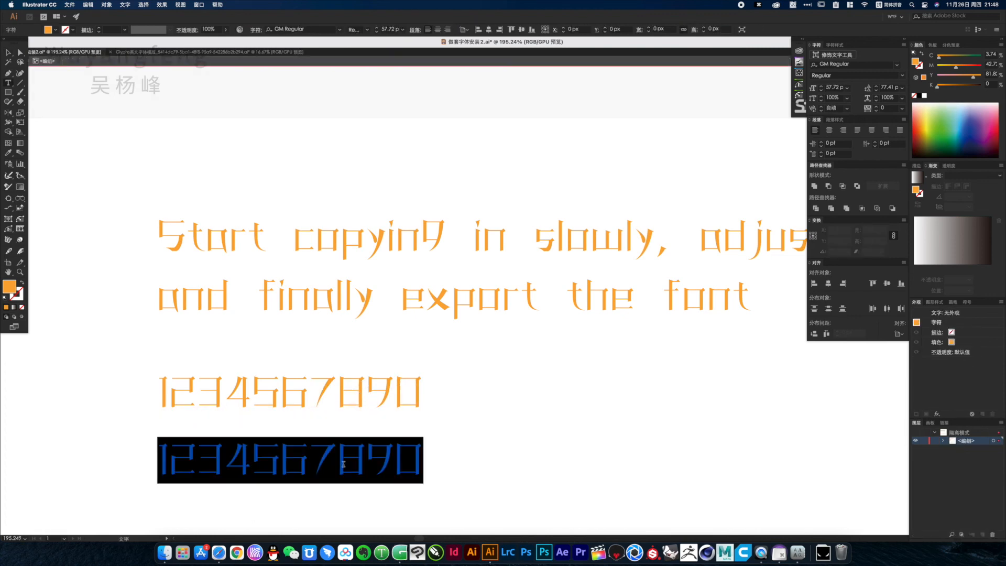
{"action": "type", "text": "ASDFGHJKL"}
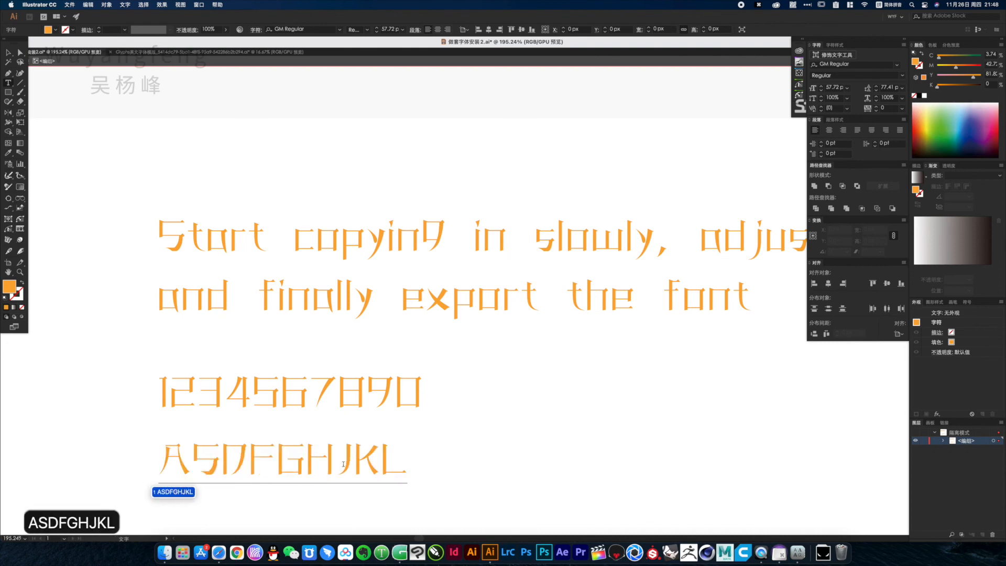
{"action": "type", "text": "ZXCVBNMQWERTYUI"}
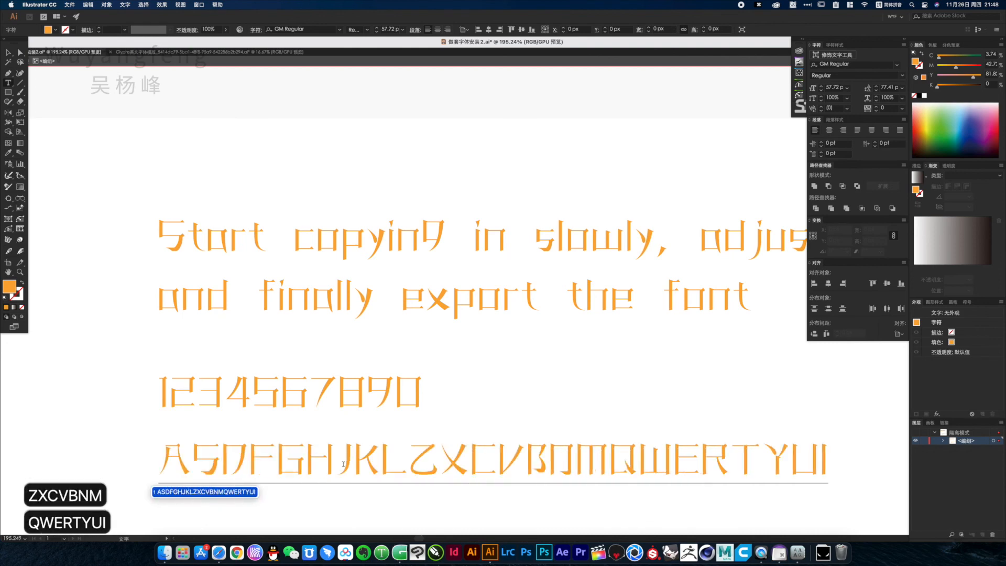
{"action": "key", "text": "Escape"}
{"action": "key", "text": "super+z"}
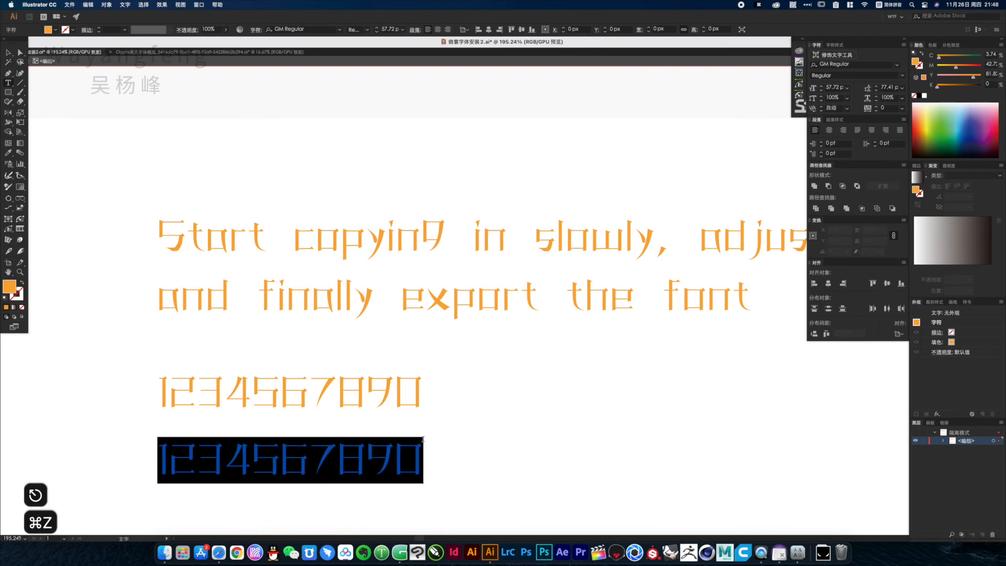
Replace the selected duplicate number line with the capital letters ASDFGHJKQWERTYUIOCVBN
{"action": "type", "text": "ASDFGHJK"}
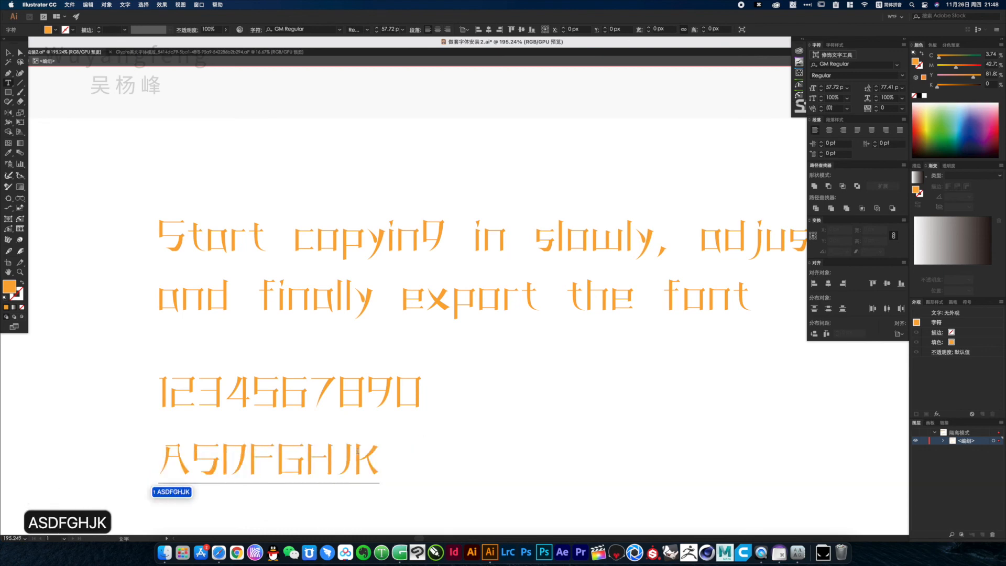
{"action": "type", "text": "QWERTYUIOCVBN"}
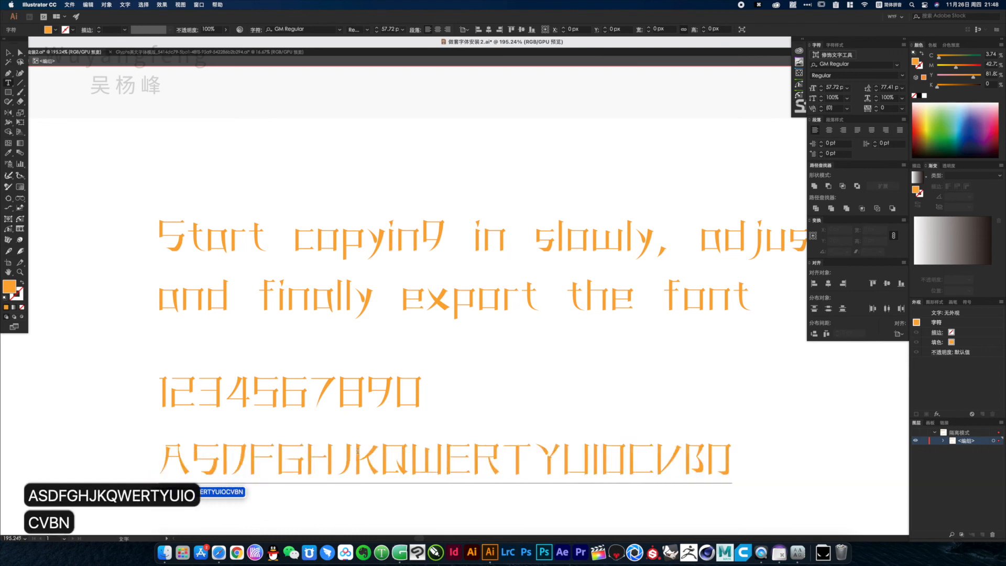
{"action": "key", "text": "space"}
{"action": "key", "text": "Escape"}
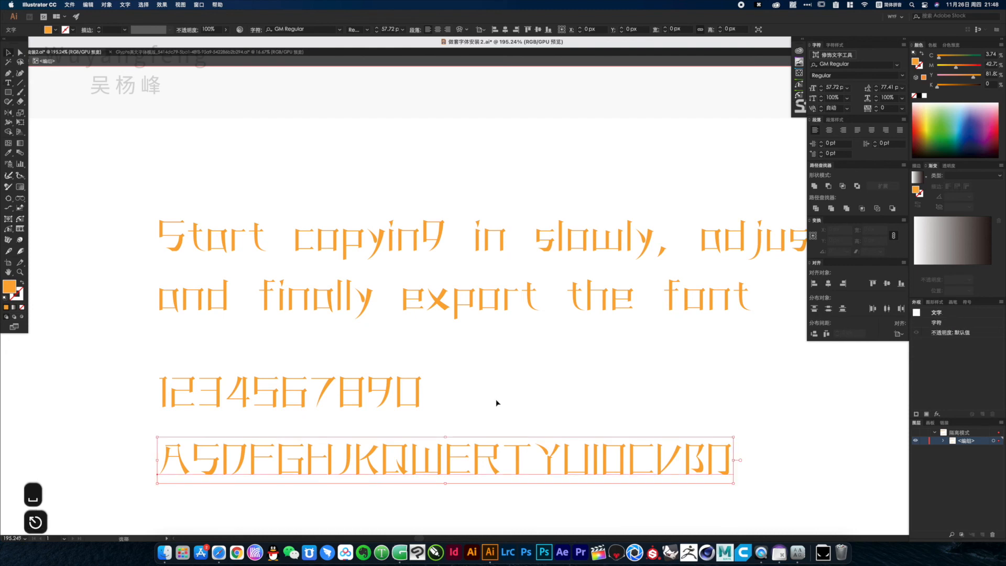
Select the caption, number line and capital letter line together and recolour them red by setting magenta to 100
{"action": "left_click", "coordinate": [545, 392]}
{"action": "left_click_drag", "start_coordinate": [441, 458], "coordinate": [489, 489]}
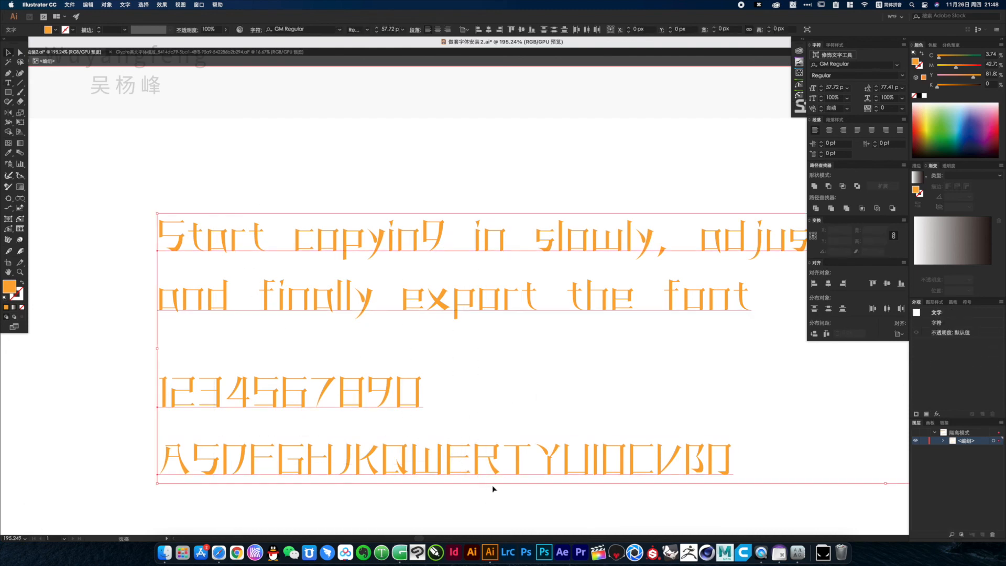
{"action": "left_click_drag", "start_coordinate": [977, 67], "coordinate": [982, 67]}
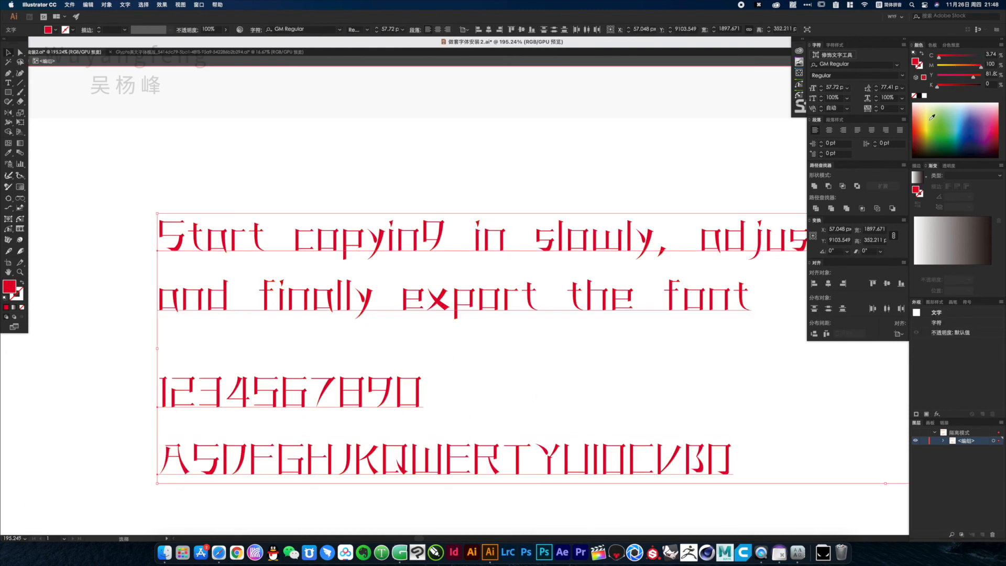
{"action": "left_click", "coordinate": [595, 365]}
Examine the stroke ends and shapes of the red sample characters up close
{"action": "left_click_drag", "start_coordinate": [519, 346], "coordinate": [554, 282]}
{"action": "left_click_drag", "start_coordinate": [428, 409], "coordinate": [609, 441]}
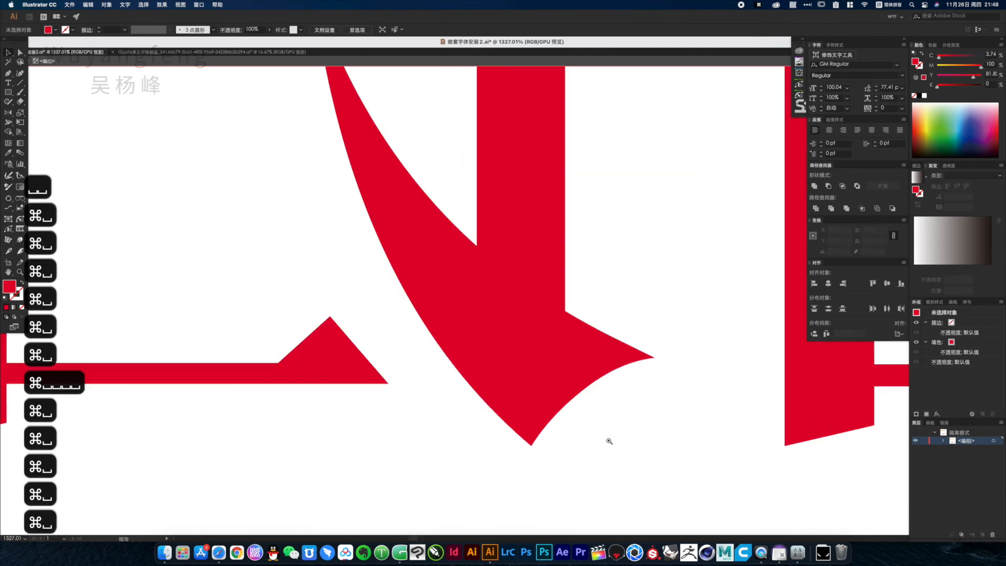
{"action": "left_click", "coordinate": [381, 269], "text": "alt+super"}
{"action": "left_click", "coordinate": [380, 269], "text": "alt+super"}
{"action": "left_click", "coordinate": [381, 270], "text": "alt+super"}
{"action": "left_click", "coordinate": [381, 269], "text": "alt+super"}
{"action": "left_click", "coordinate": [381, 270], "text": "alt+super"}
{"action": "left_click", "coordinate": [382, 268], "text": "alt+super"}
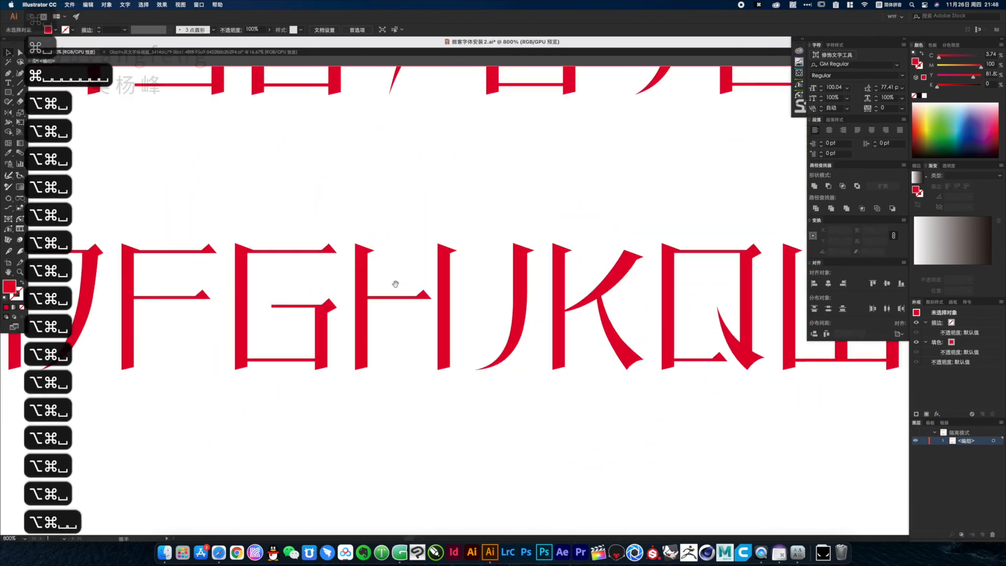
{"action": "left_click", "coordinate": [498, 288], "text": "alt+super"}
{"action": "left_click", "coordinate": [427, 299], "text": "alt+super"}
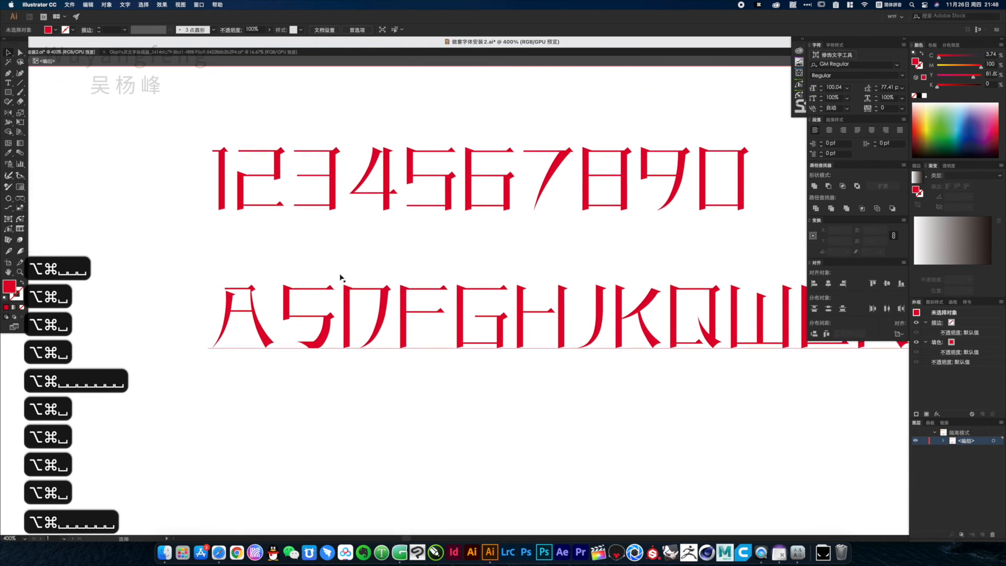
Convert the capital letter line to outlines and recolour it yellow by setting magenta to 20
{"action": "left_click", "coordinate": [340, 278]}
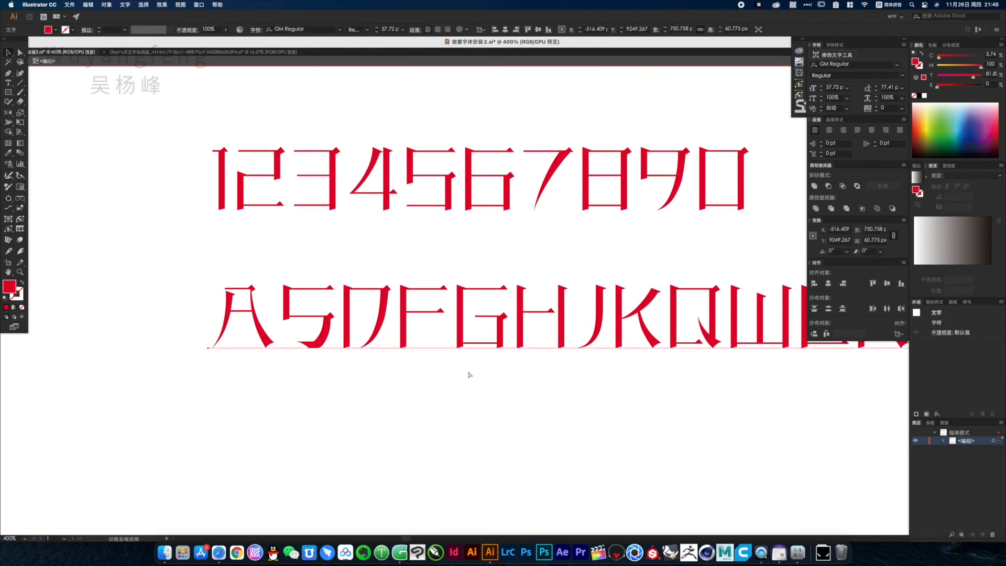
{"action": "key", "text": "shift+super+o"}
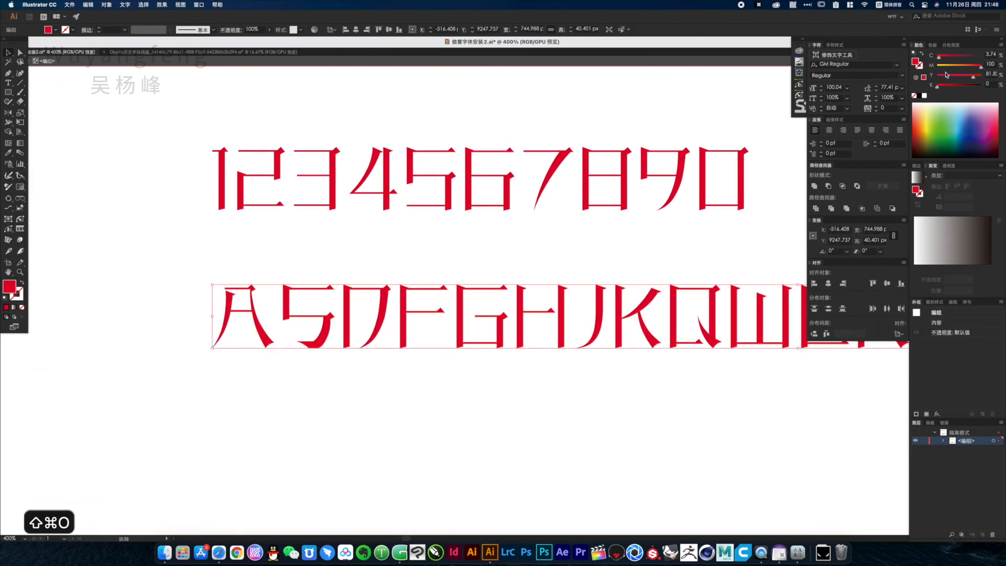
{"action": "left_click", "coordinate": [947, 66]}
Inspect the anchor points and corners of the outlined capital letters up close
{"action": "key", "text": "super+space"}
{"action": "left_click_drag", "start_coordinate": [327, 251], "coordinate": [485, 371]}
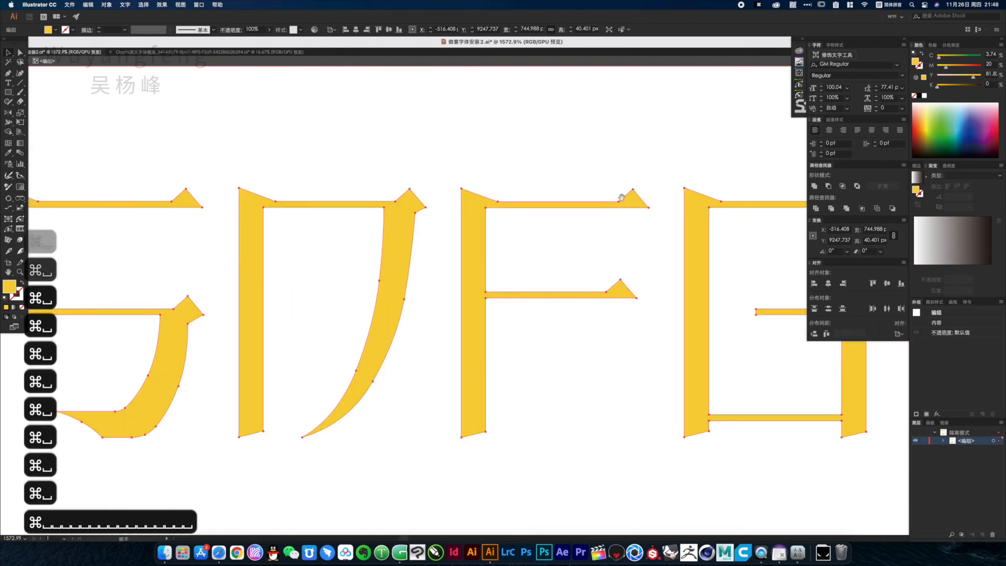
{"action": "left_click_drag", "start_coordinate": [237, 238], "coordinate": [557, 268]}
{"action": "key", "text": "super+space"}
{"action": "left_click_drag", "start_coordinate": [235, 182], "coordinate": [439, 274]}
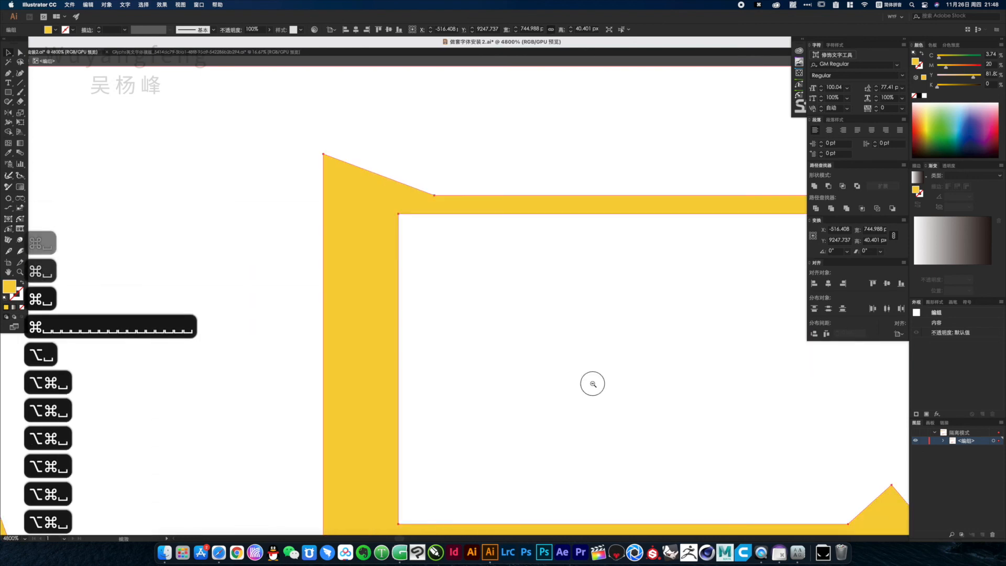
{"action": "left_click", "coordinate": [593, 383], "text": "alt+super"}
{"action": "left_click", "coordinate": [572, 371], "text": "alt+super"}
{"action": "left_click", "coordinate": [483, 314], "text": "alt+super"}
{"action": "left_click", "coordinate": [539, 280], "text": "alt+super"}
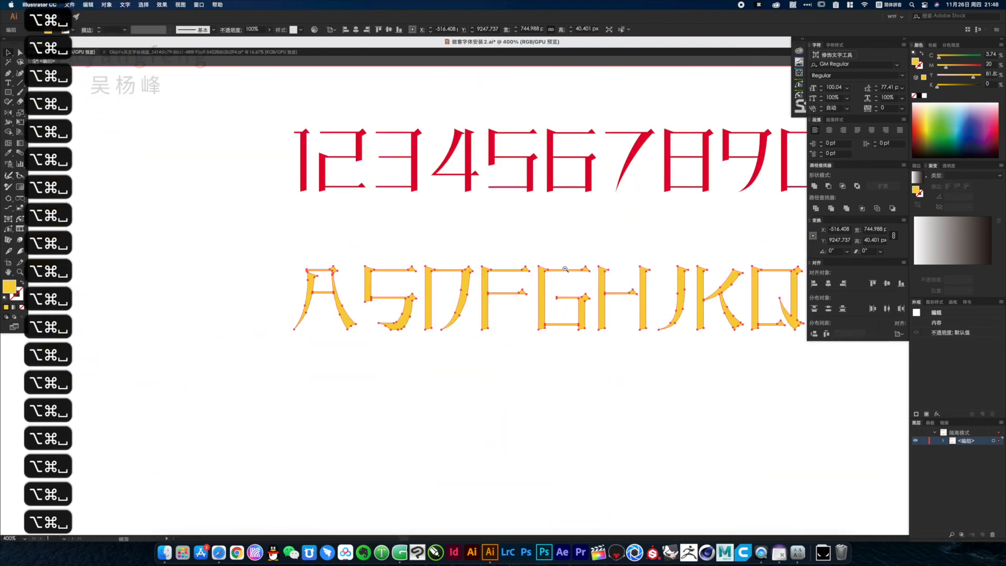
{"action": "left_click", "coordinate": [565, 269], "text": "alt+super"}
{"action": "left_click", "coordinate": [574, 280], "text": "alt+super"}
{"action": "left_click", "coordinate": [574, 375]}
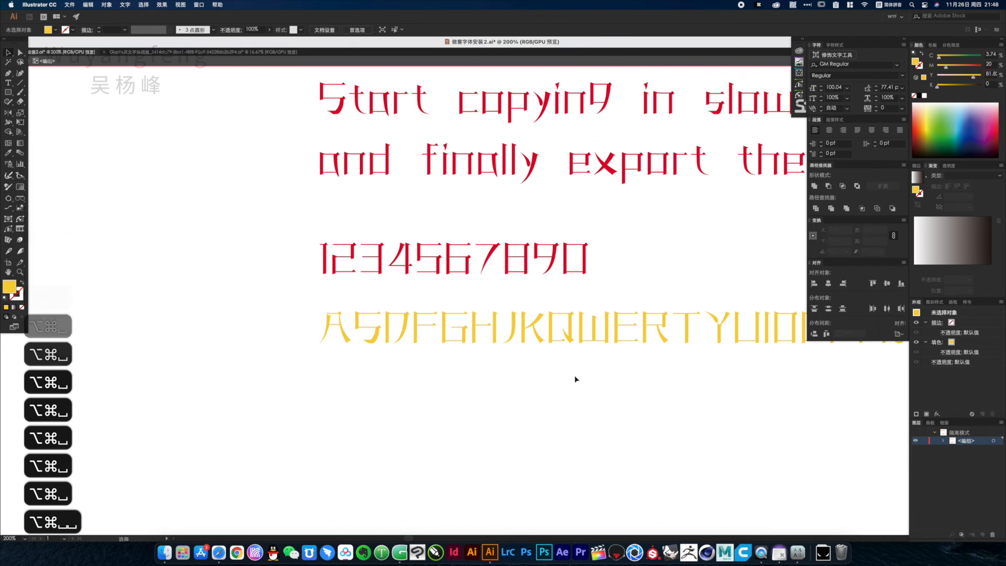
Add a point text reading 完 in the empty area below the yellow capital letters
{"action": "key", "text": "t"}
{"action": "left_click", "coordinate": [548, 419]}
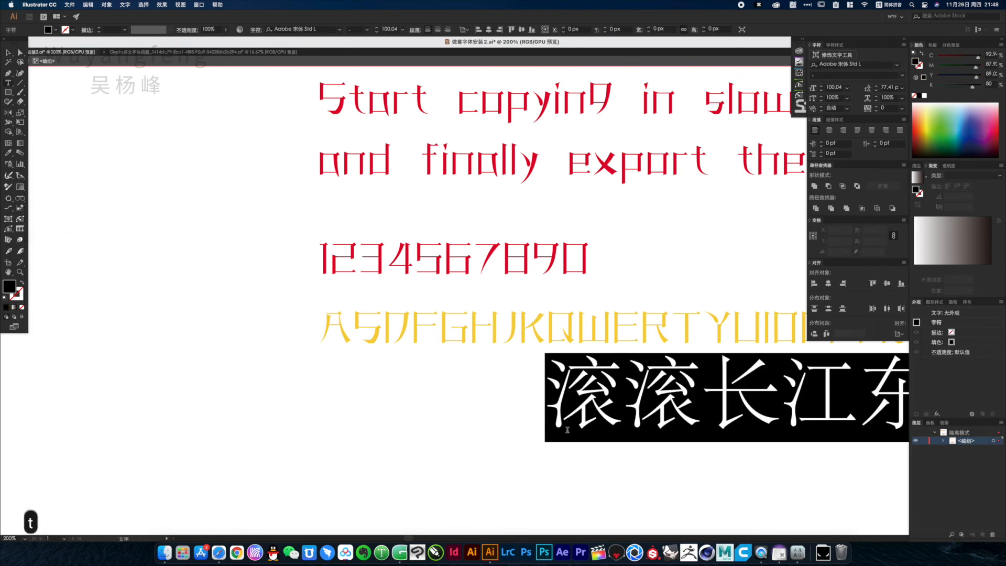
{"action": "type", "text": "wan"}
{"action": "key", "text": "space"}
{"action": "key", "text": "Escape"}
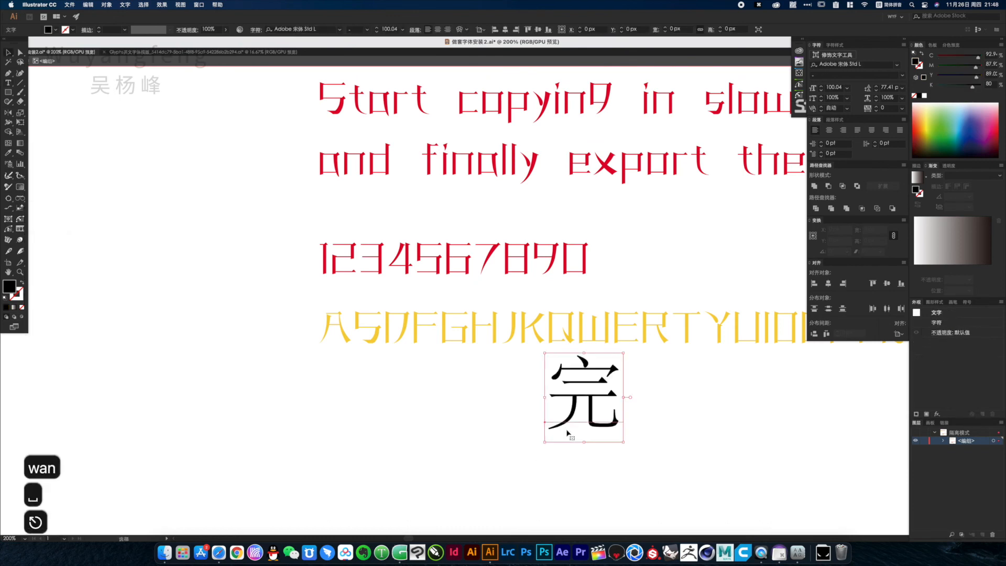
{"action": "left_click", "coordinate": [701, 416]}
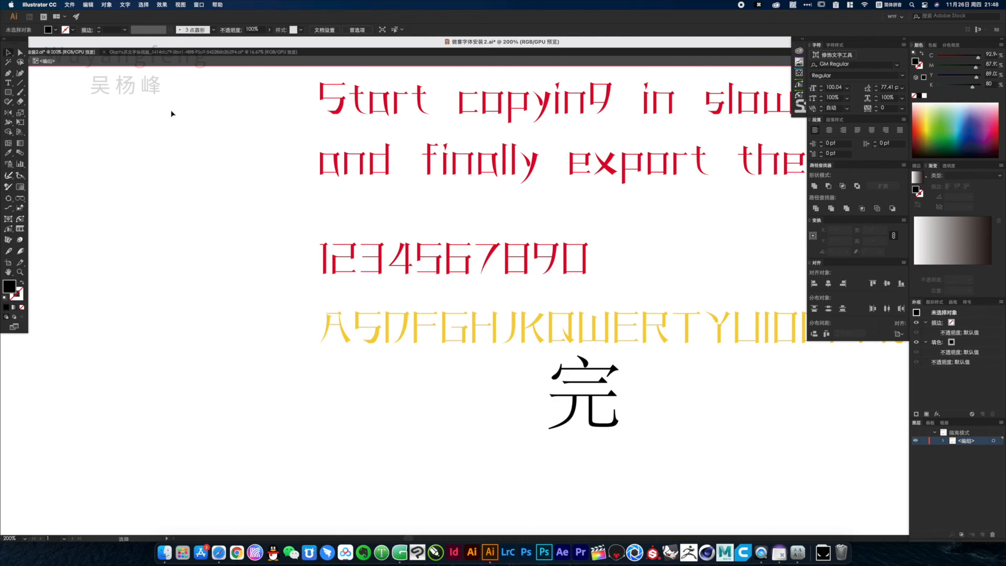